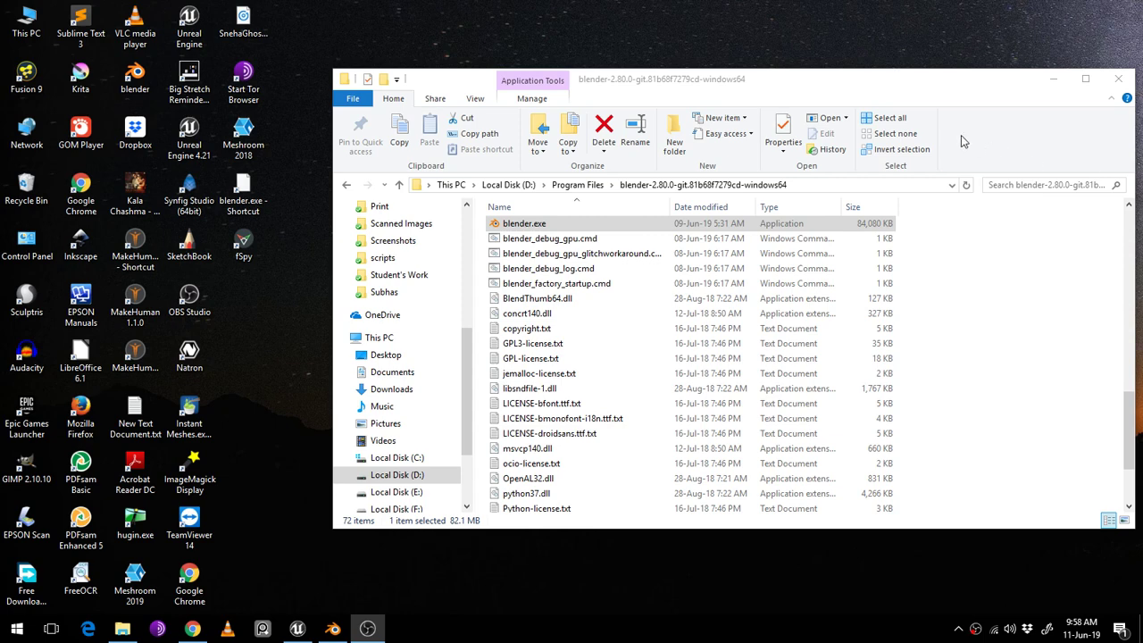
Minimize File Explorer and bring the Blender house model (housewithstairs.blend) to the front
click(1051, 79)
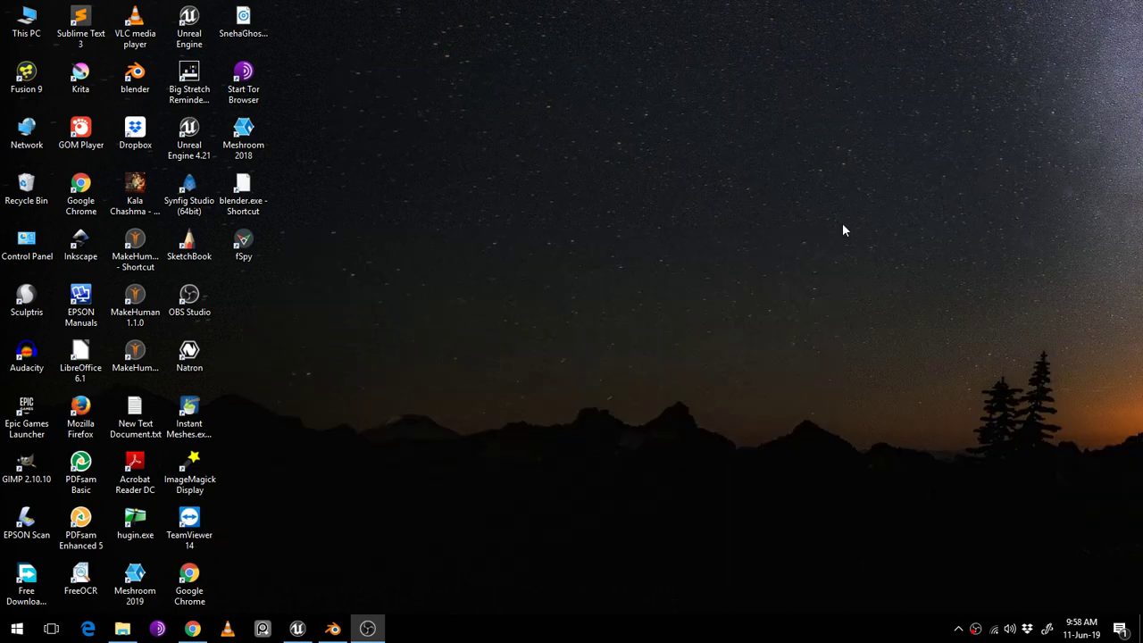
click(332, 629)
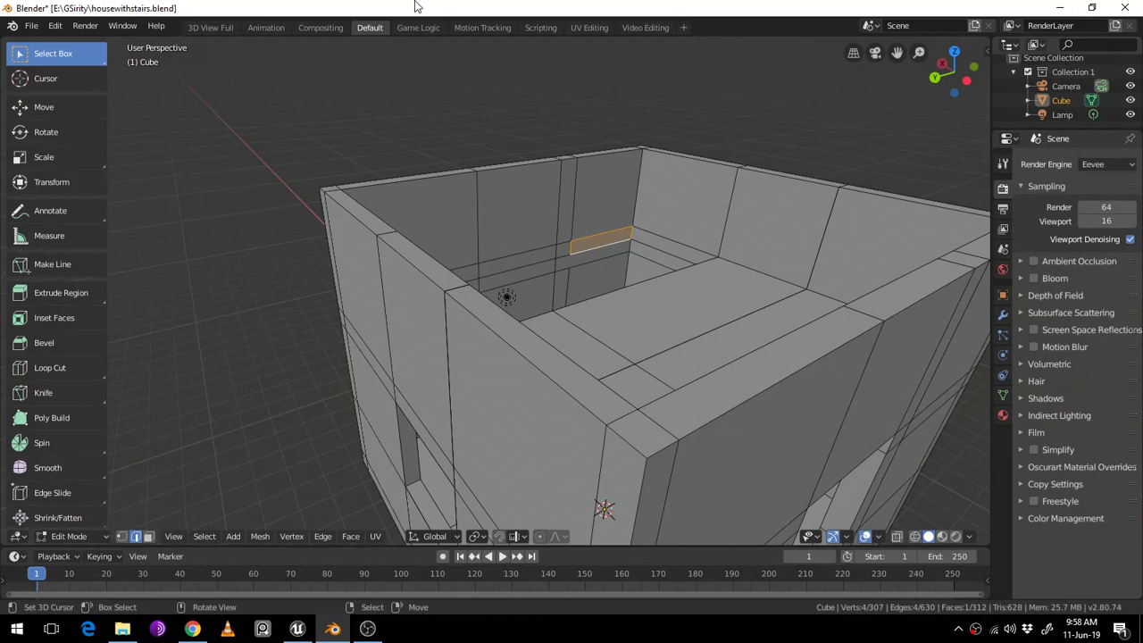
middle_drag(310, 249, 603, 304)
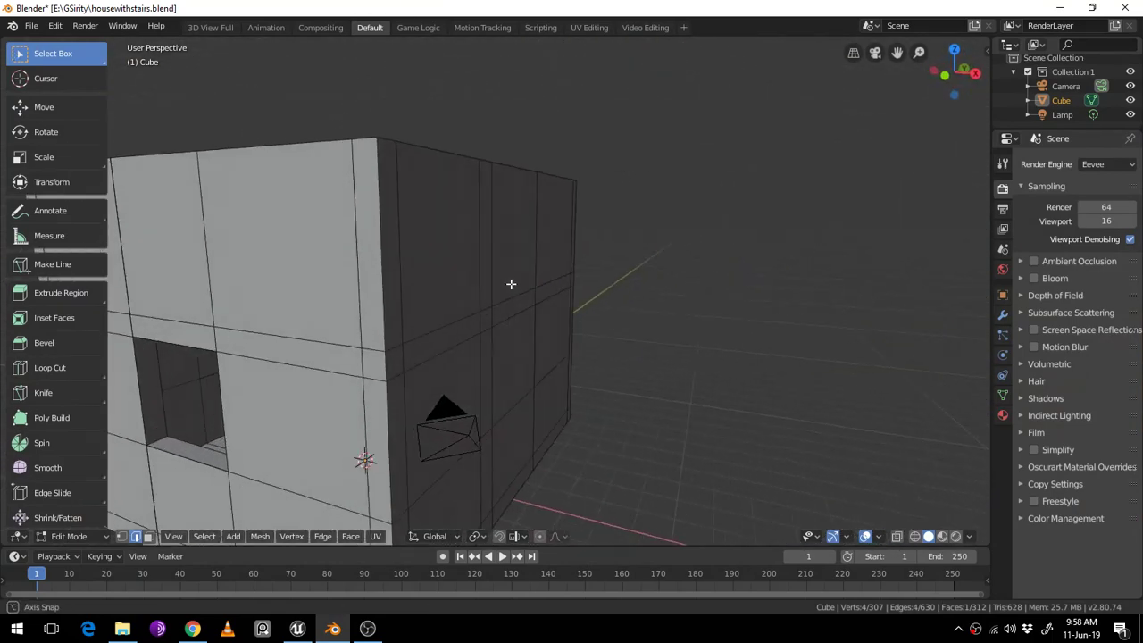
scroll(585, 306, down, 3)
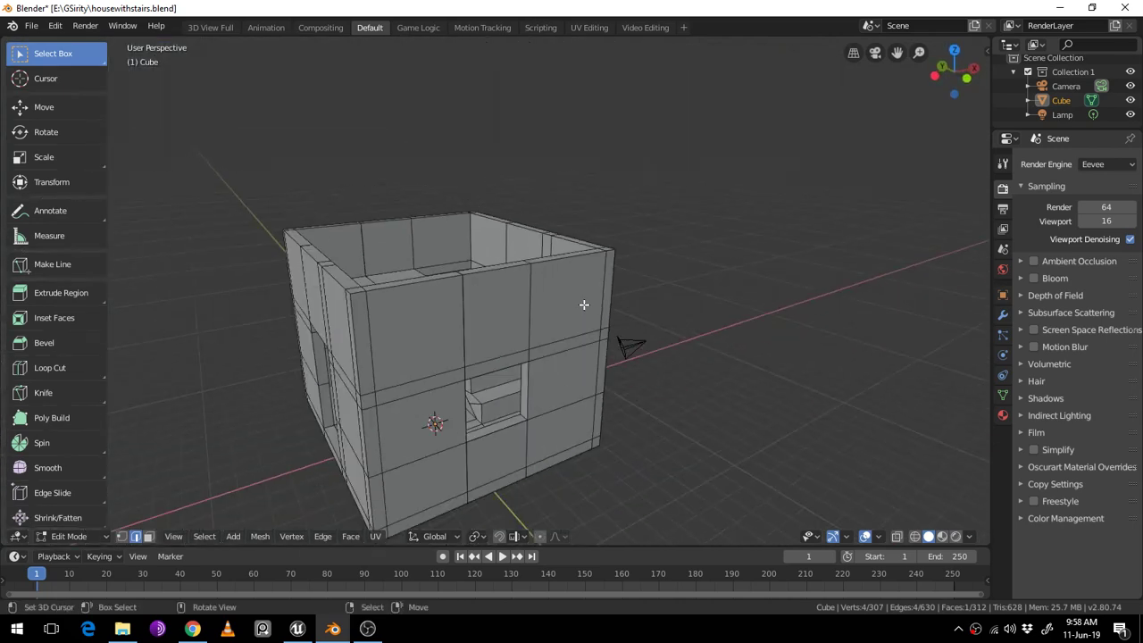
middle_drag(485, 306, 539, 303)
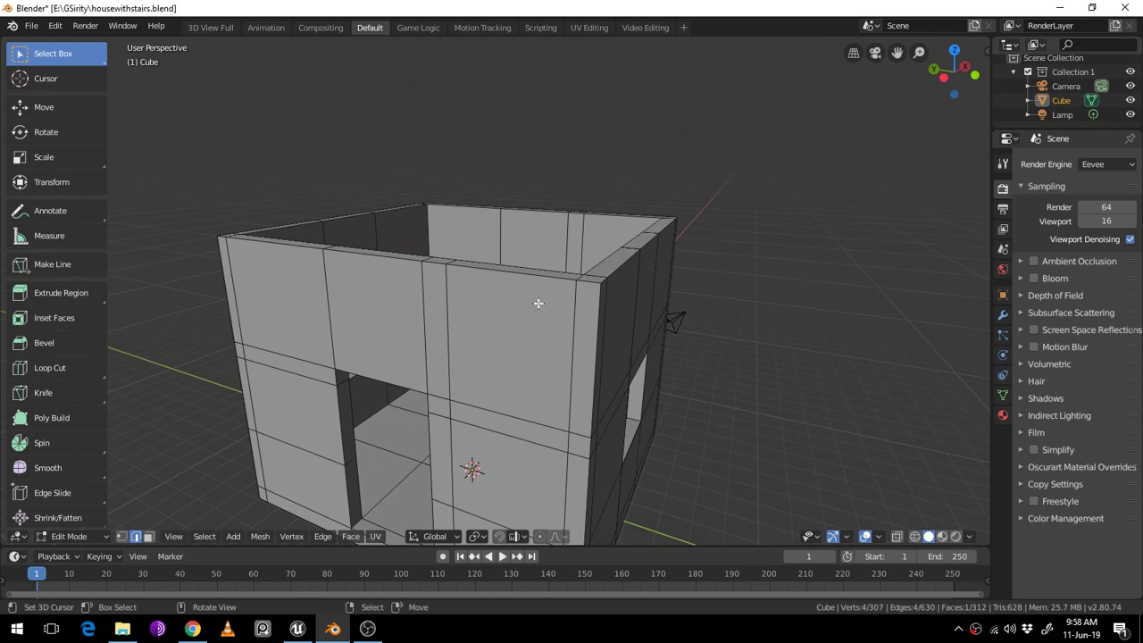
middle_drag(538, 303, 527, 303)
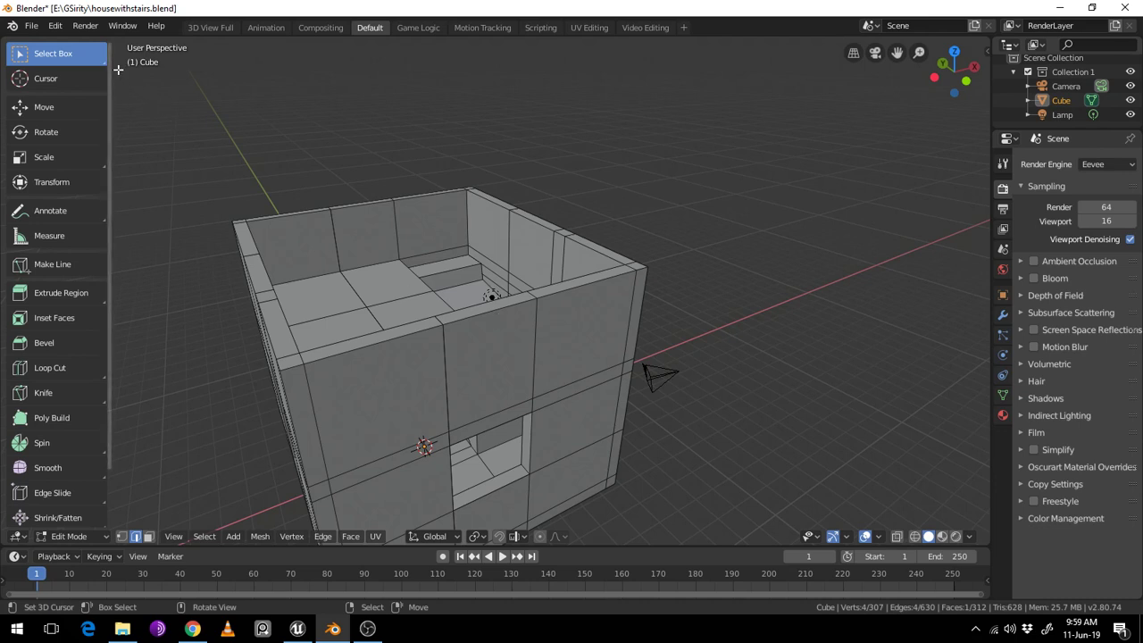
middle_drag(437, 317, 503, 324)
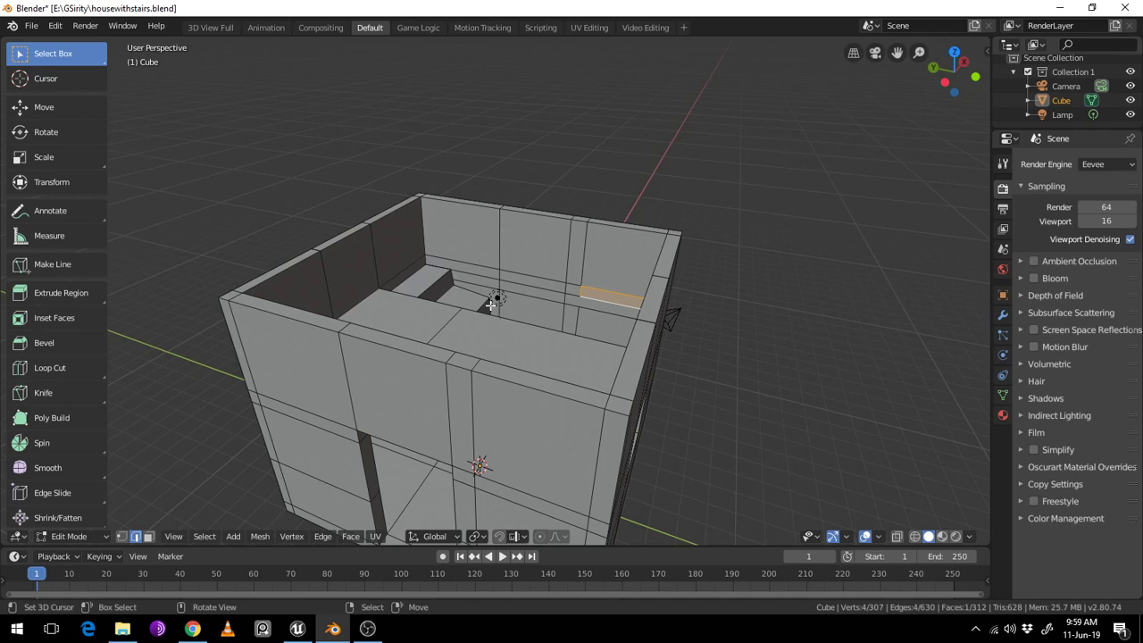
mouse_move(454, 348)
middle_down()
mouse_move(597, 318)
mouse_move(604, 368)
mouse_move(580, 300)
mouse_move(673, 390)
mouse_move(502, 377)
middle_up()
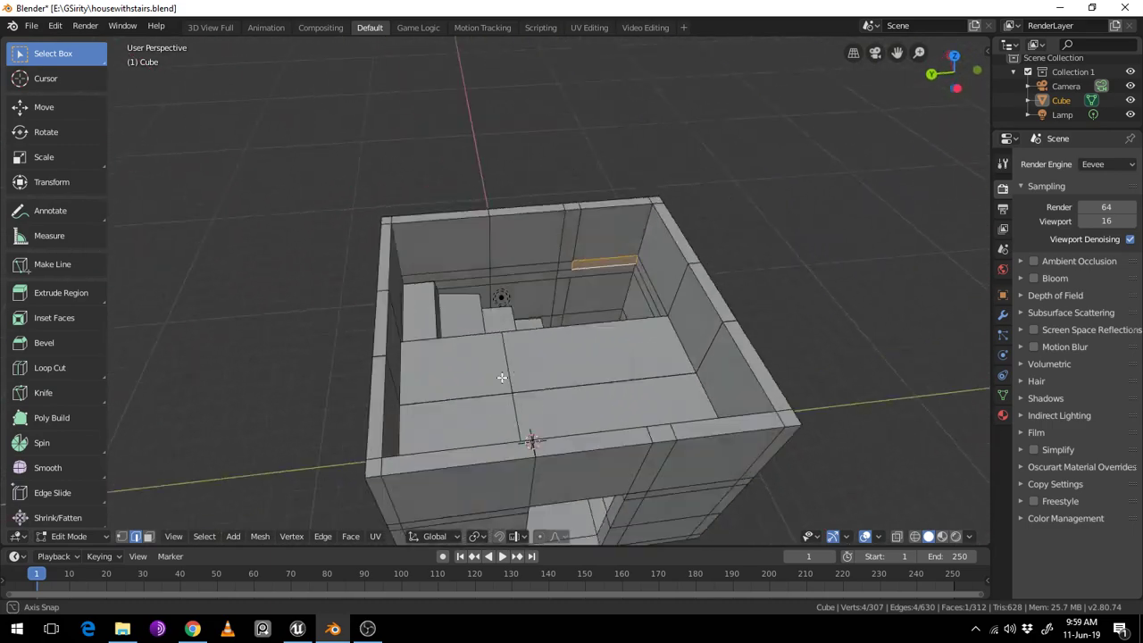
middle_drag(502, 378, 323, 379)
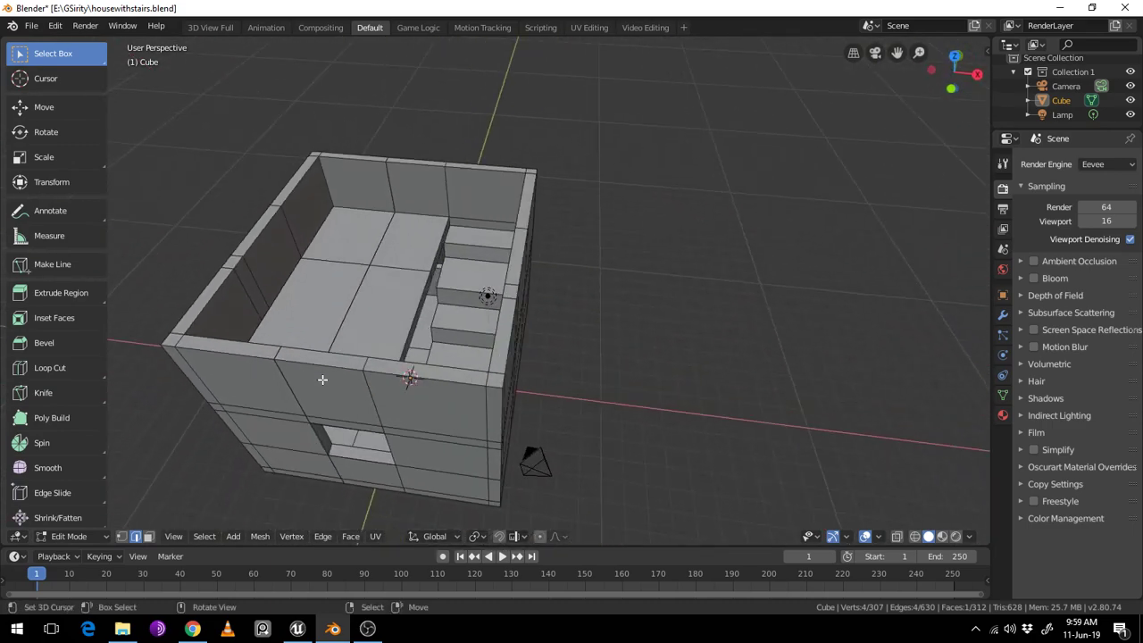
middle_drag(385, 314, 420, 313)
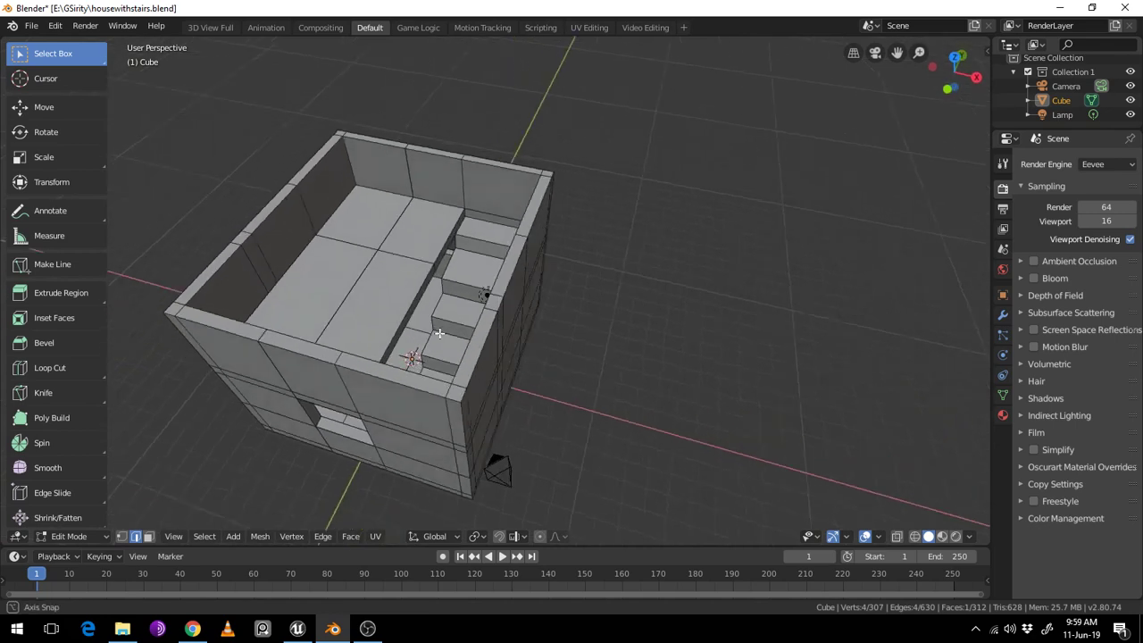
click(393, 273)
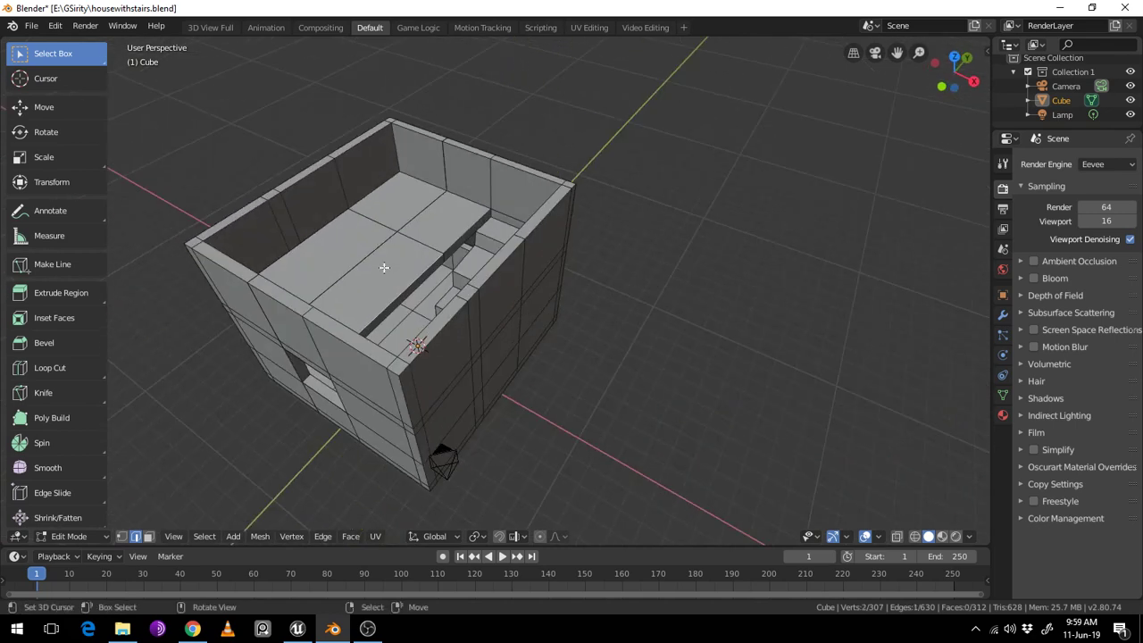
In face select mode, select the four top faces of the upper floor slab
key(3)
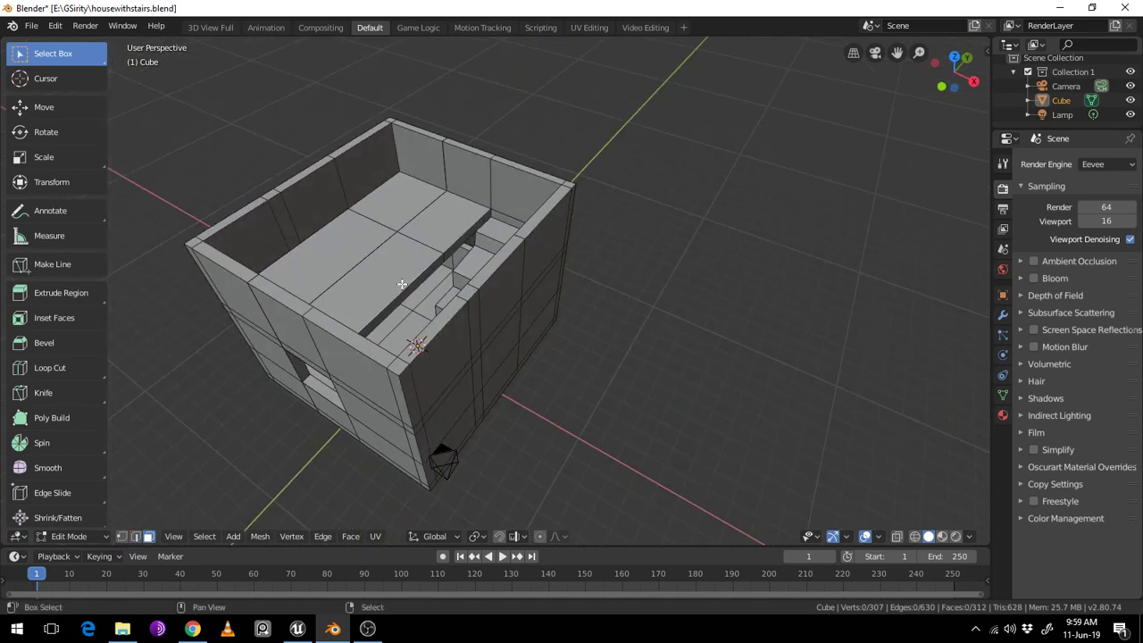
click(379, 286)
shift+click(322, 268)
shift+click(385, 215)
shift+click(413, 221)
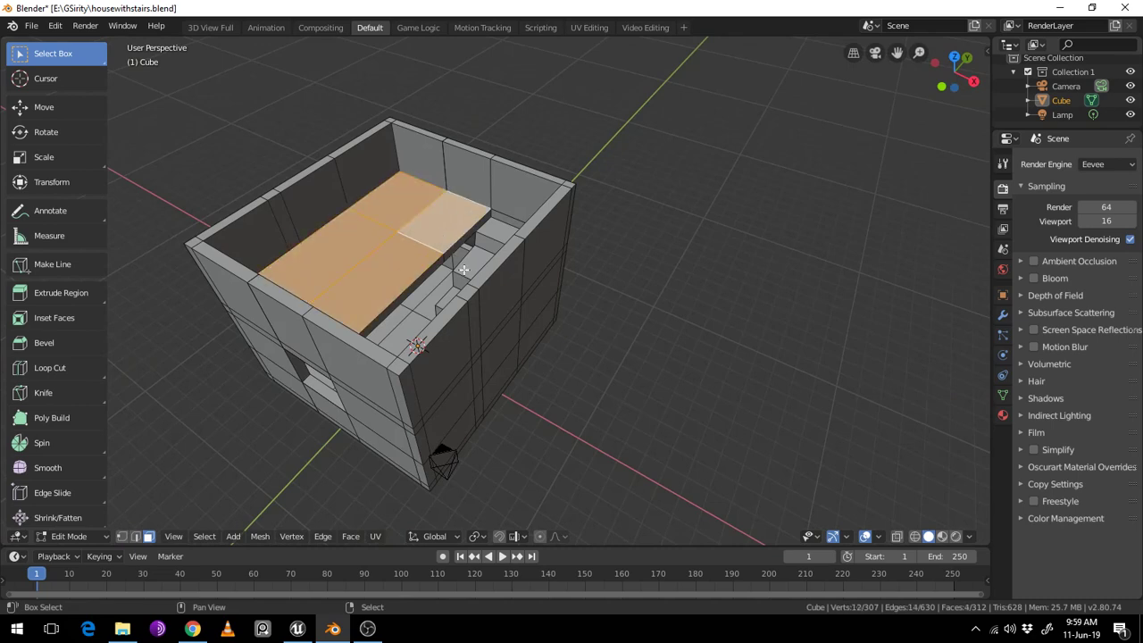
From below the house, add the four faces inside the stair opening to the selection
middle_drag(463, 270, 543, 153)
scroll(446, 235, up, 3)
shift+click(340, 268)
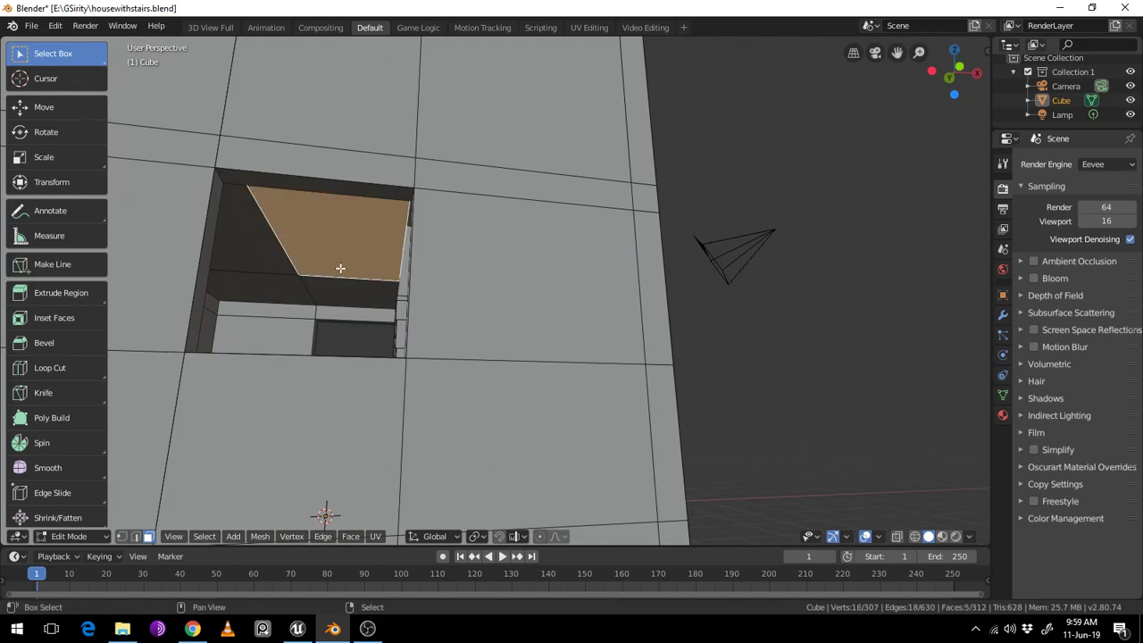
shift+click(337, 293)
shift+click(271, 301)
shift+click(260, 244)
Add the slab's two side faces, then show the Cube's object constraint settings
mouse_move(260, 245)
middle_down()
mouse_move(372, 280)
mouse_move(331, 332)
middle_up()
shift+click(347, 338)
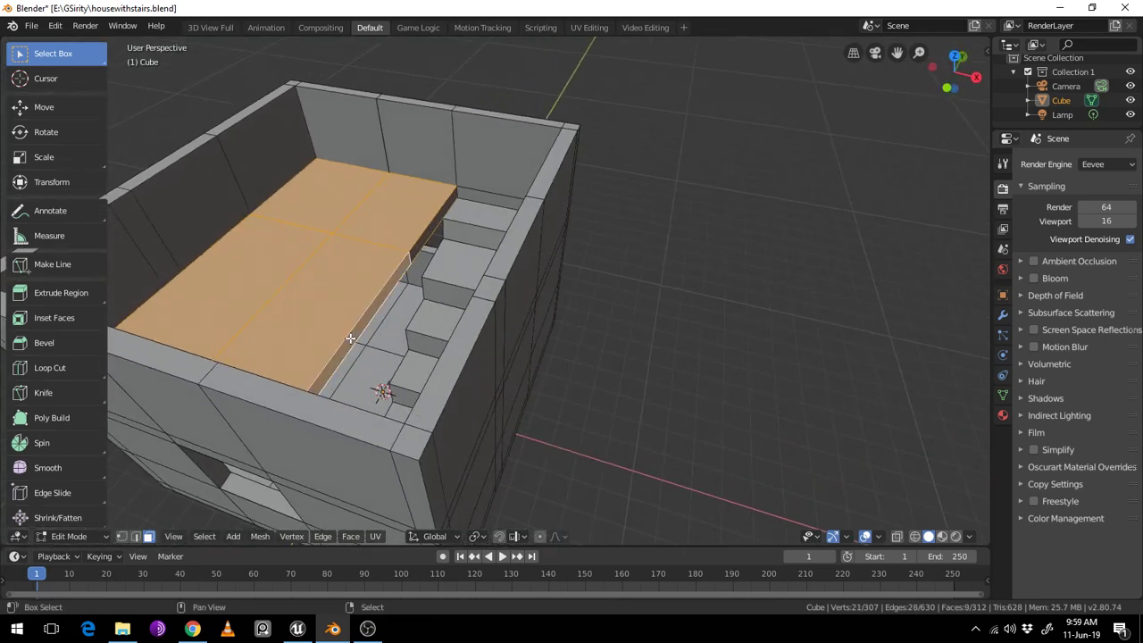
shift+click(426, 250)
mouse_move(425, 251)
middle_down()
mouse_move(472, 322)
mouse_move(557, 306)
mouse_move(720, 309)
middle_up()
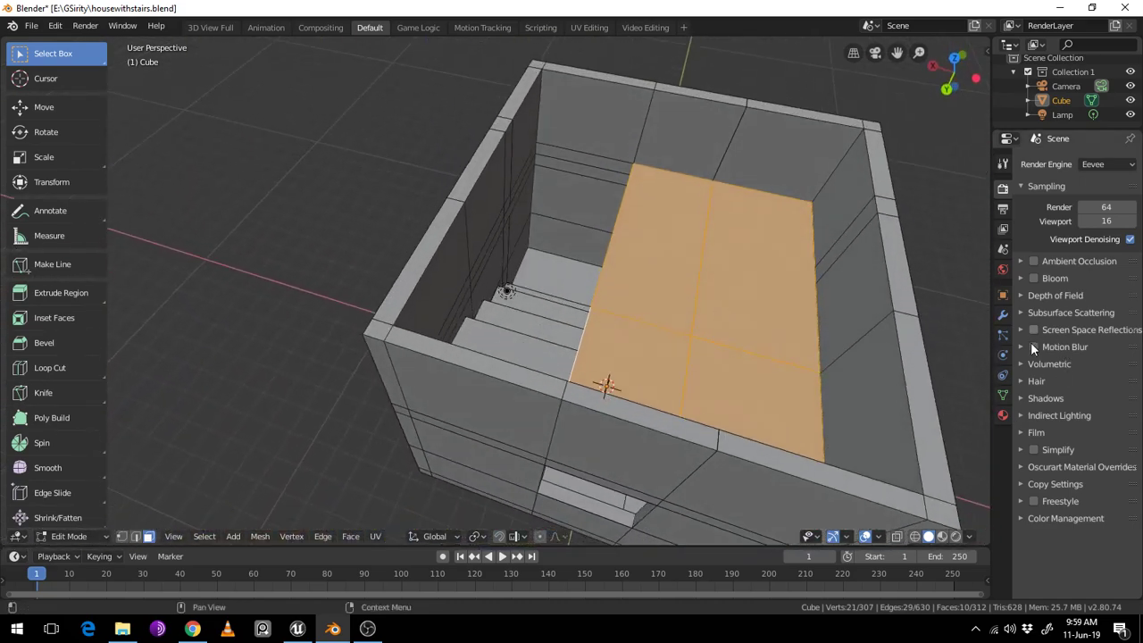
click(1005, 376)
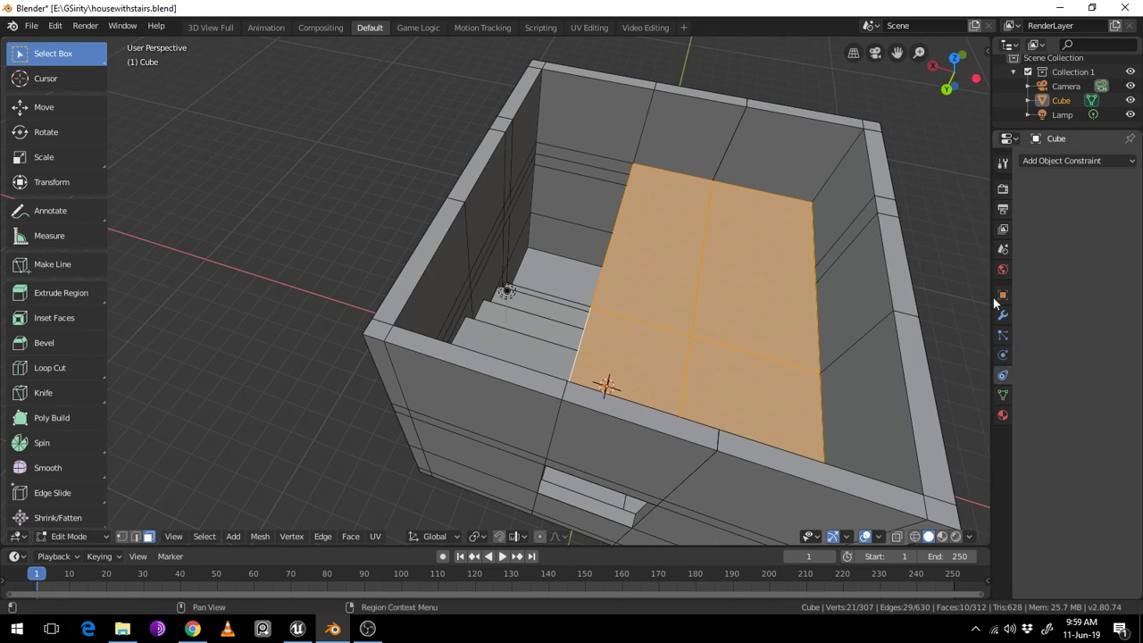
Widen the properties area, browse Physics, Particles and mesh data, then show the World background colour
drag(992, 297, 919, 298)
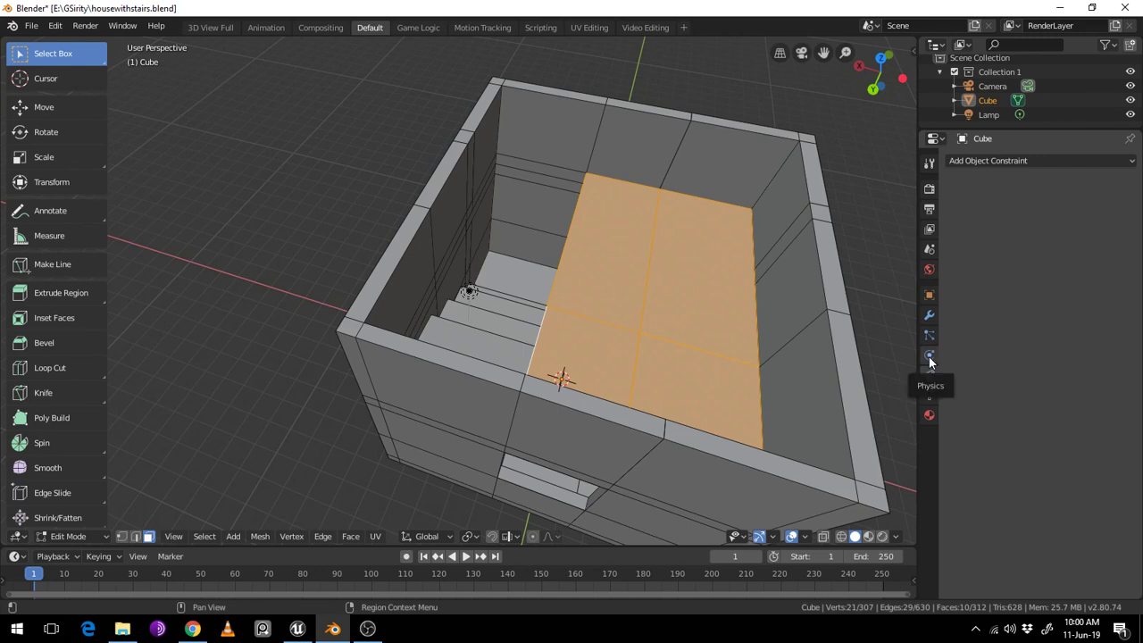
click(929, 356)
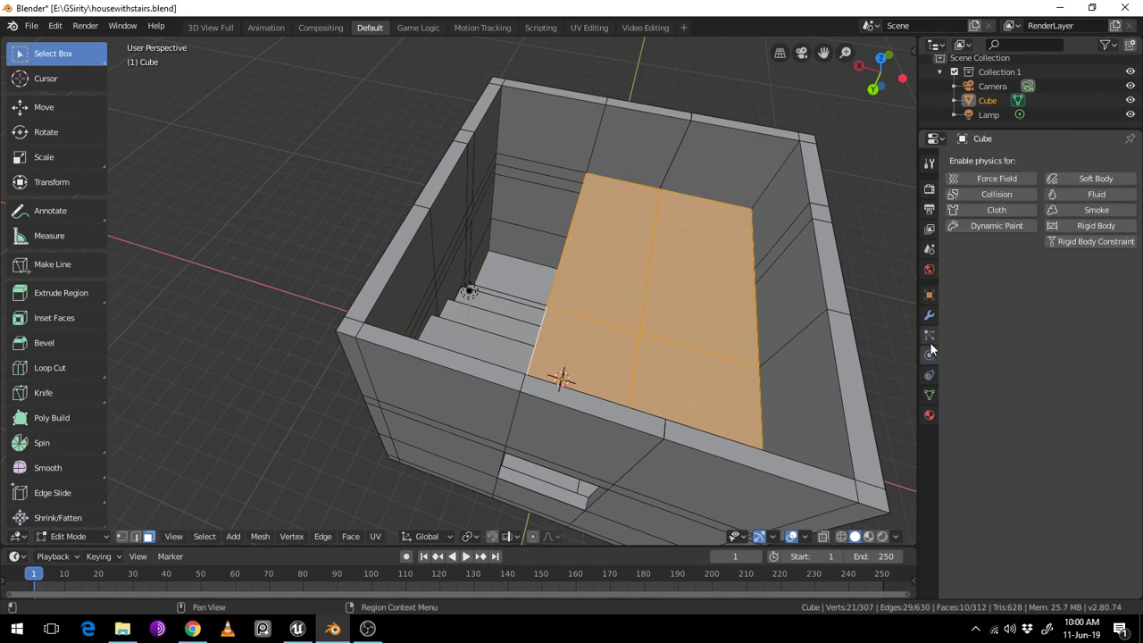
click(931, 336)
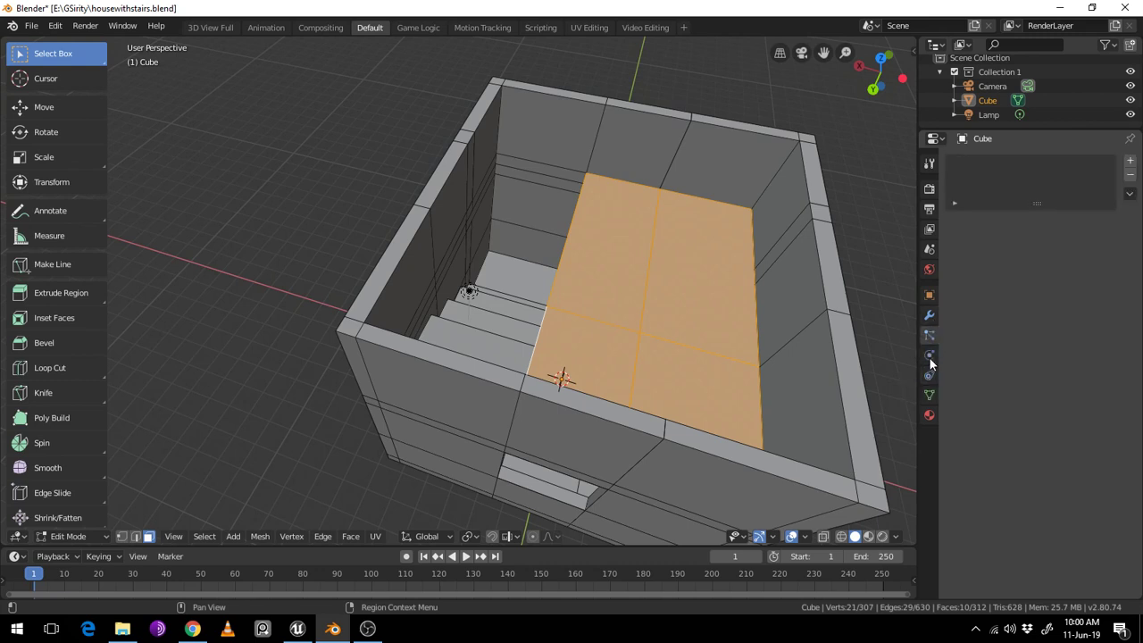
click(929, 398)
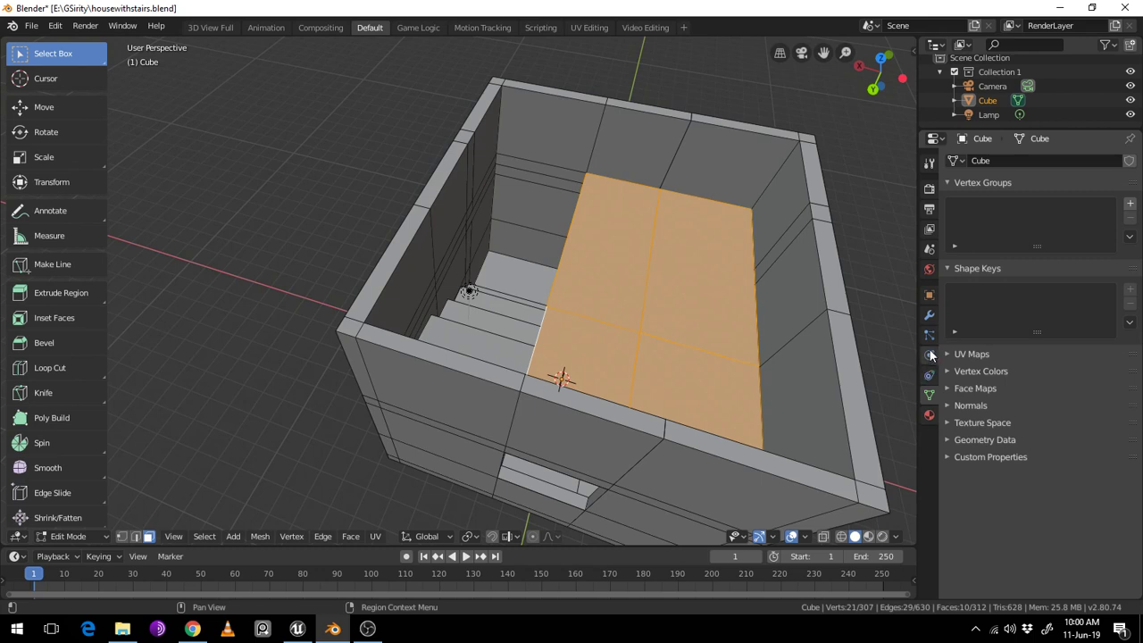
click(929, 269)
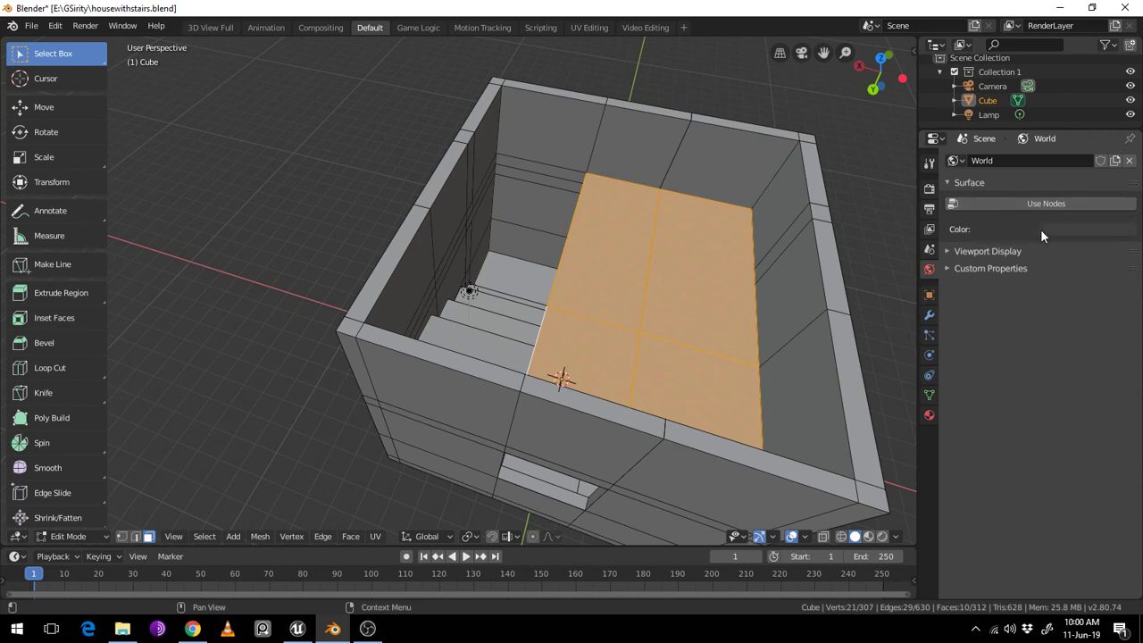
click(1055, 228)
In the Cube's material settings, add an empty second slot below Material and list existing materials
click(930, 416)
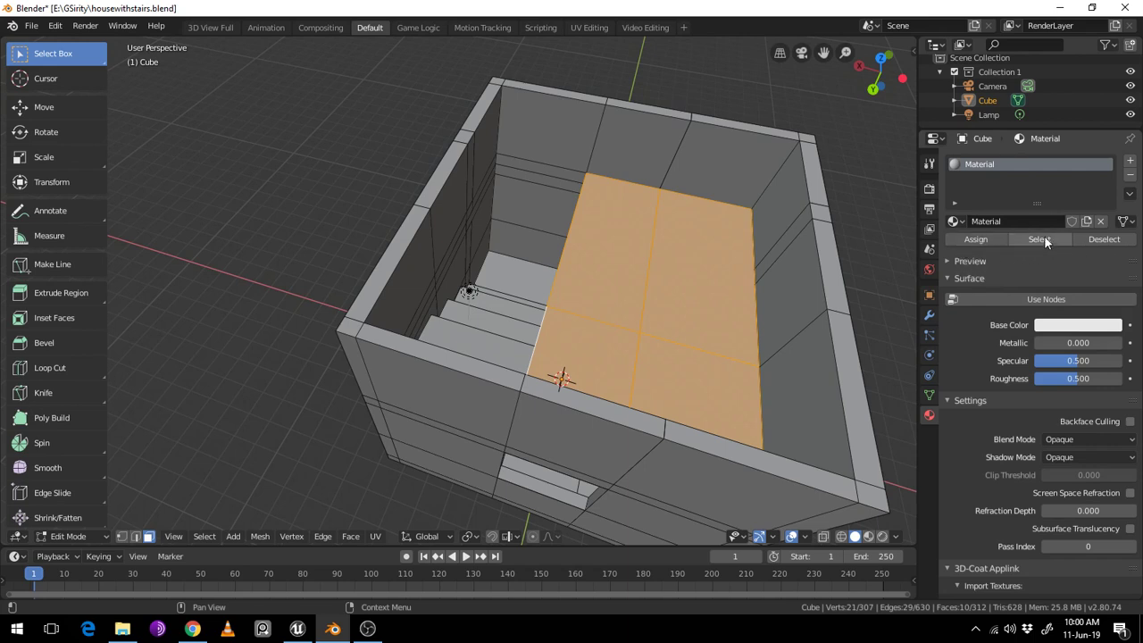
click(1129, 163)
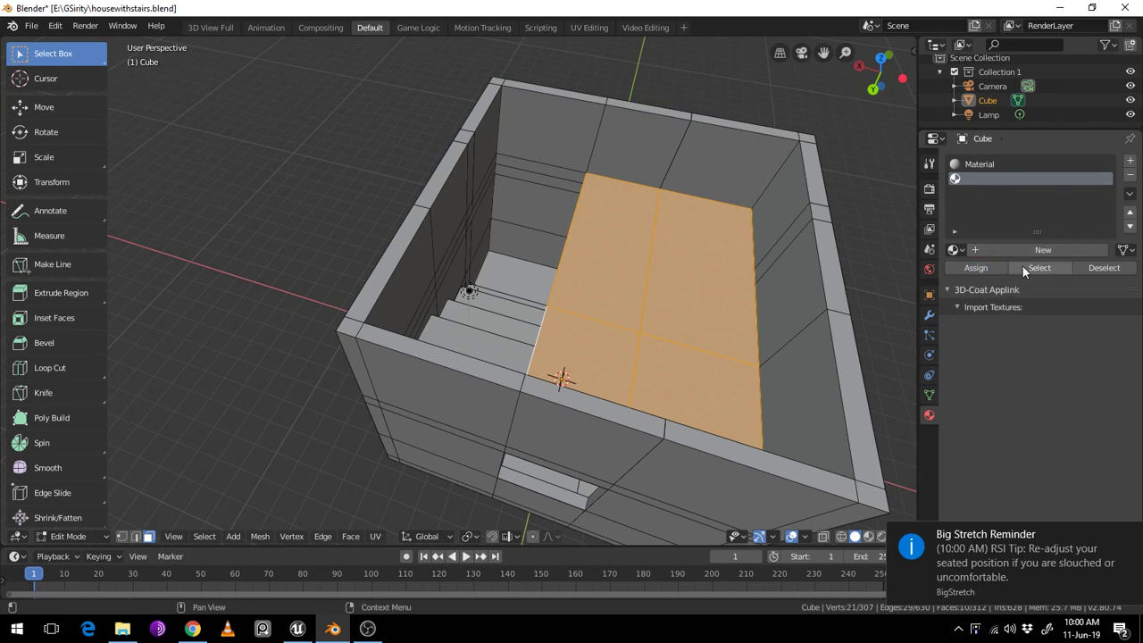
click(963, 248)
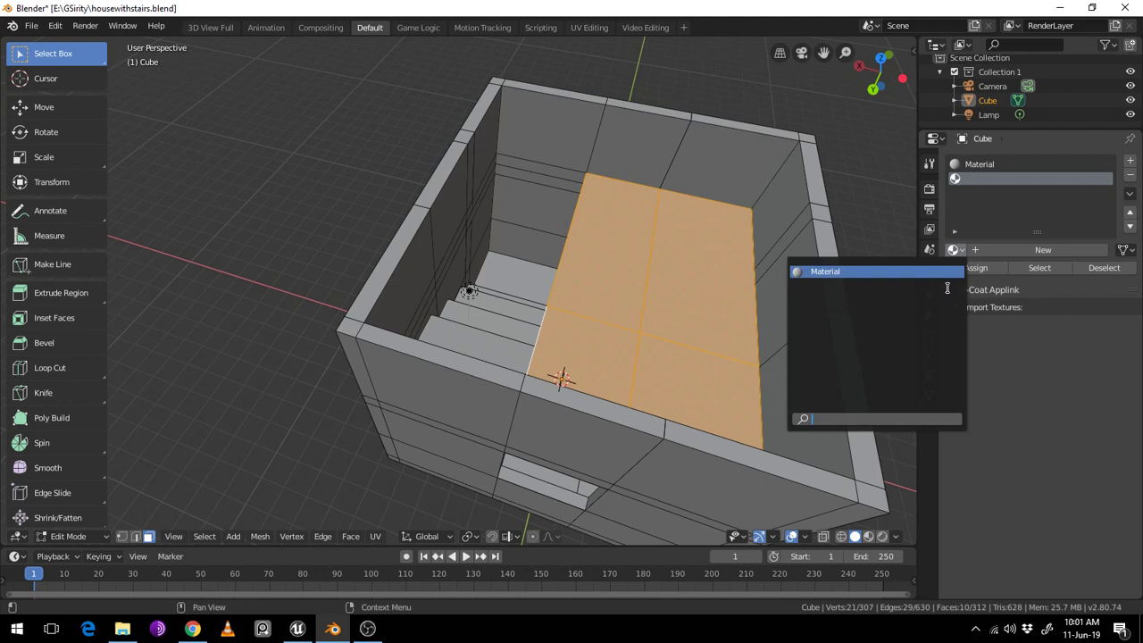
Create Material.001 in the empty slot with a red base colour (H 0.976, S 1.000, V 0.906)
click(1023, 252)
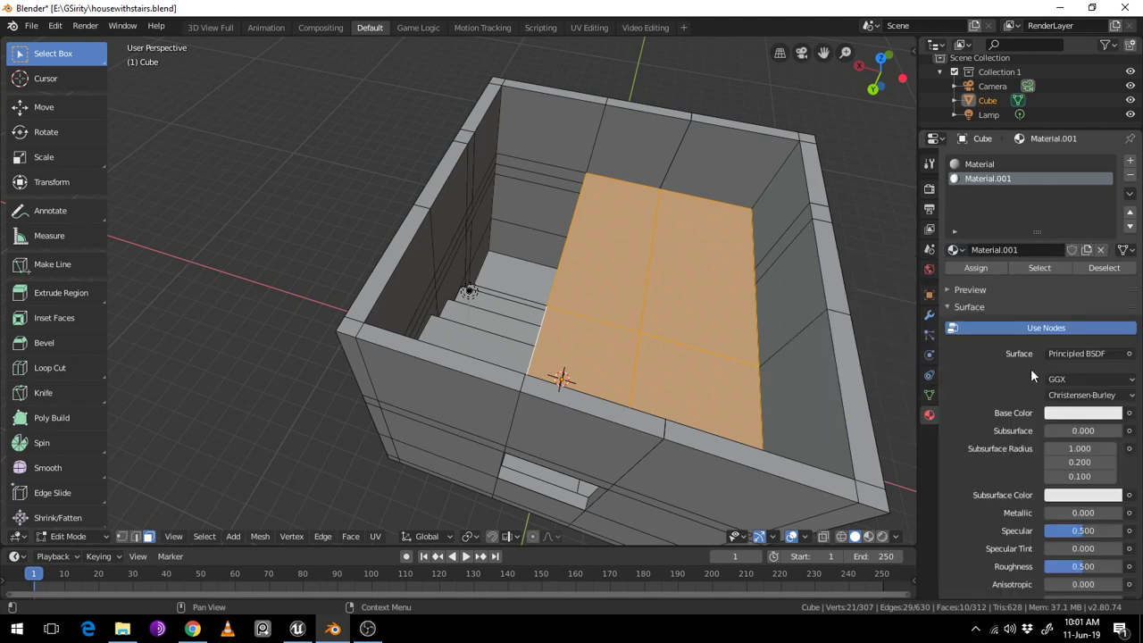
click(1065, 417)
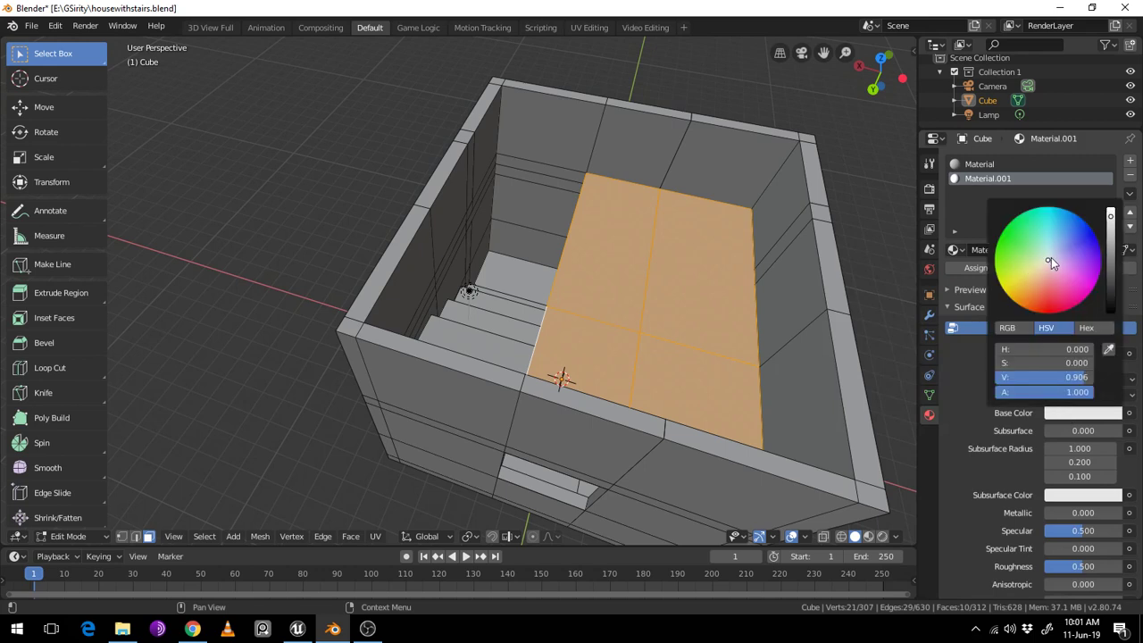
drag(1051, 261, 1057, 314)
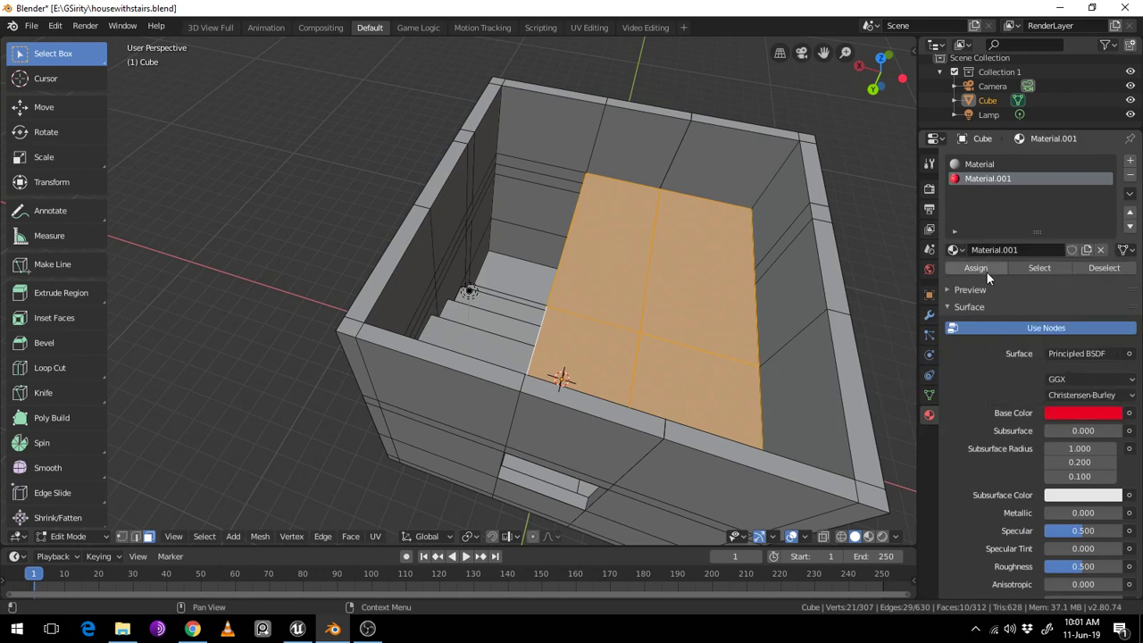
mouse_move(682, 346)
middle_down()
mouse_move(700, 357)
mouse_move(775, 328)
middle_up()
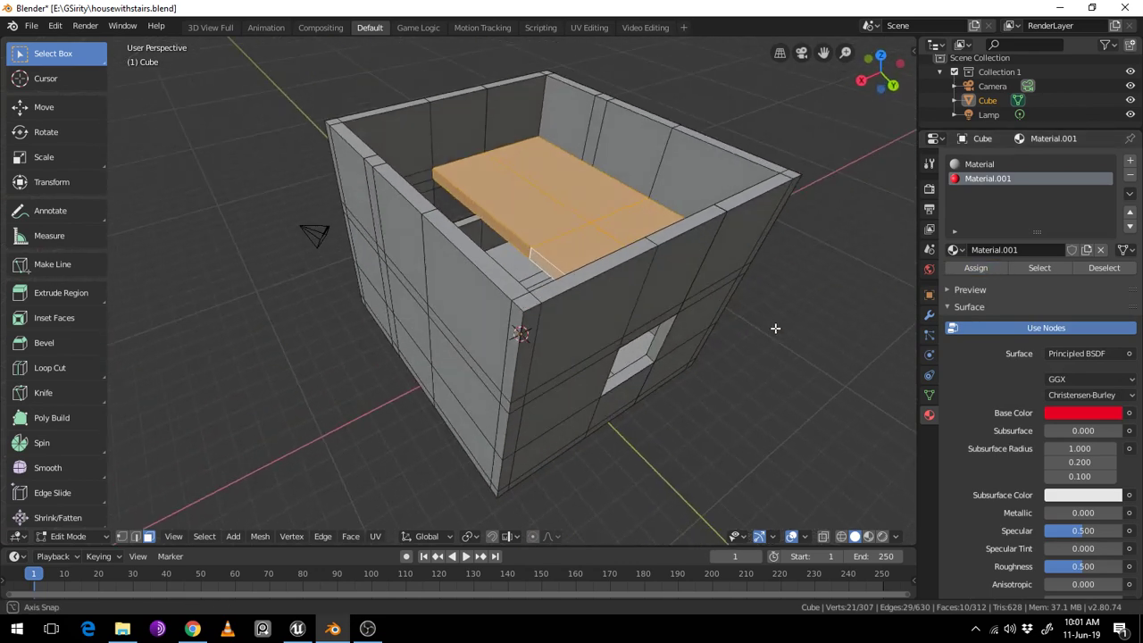
Make Material.001 the active slot and assign it to the selected upper floor faces
click(987, 168)
click(986, 178)
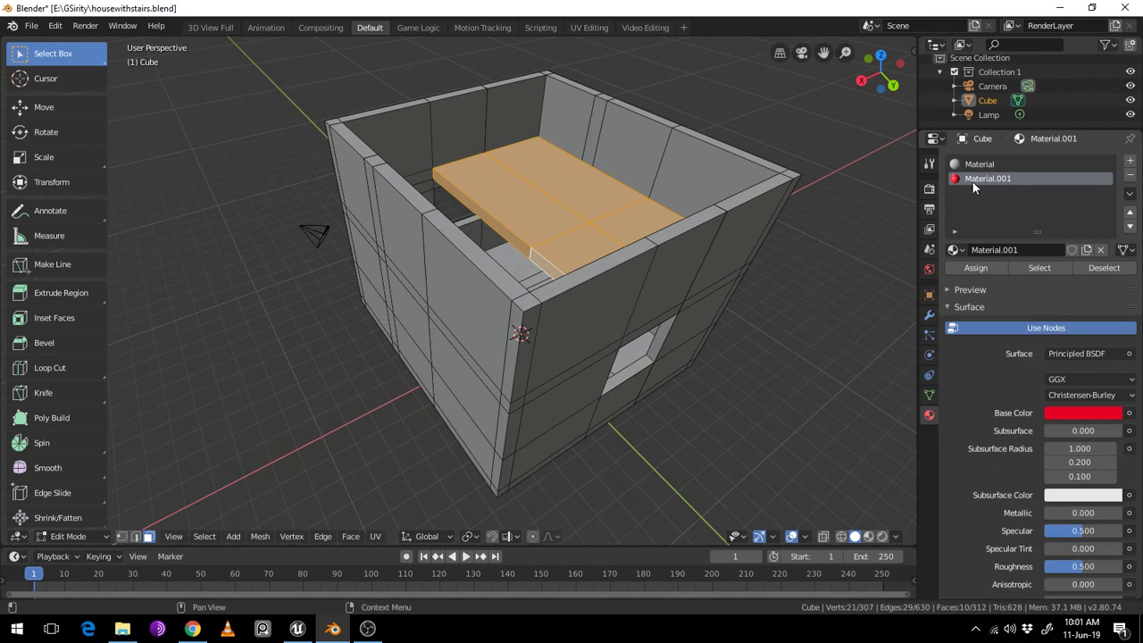
click(987, 269)
click(583, 229)
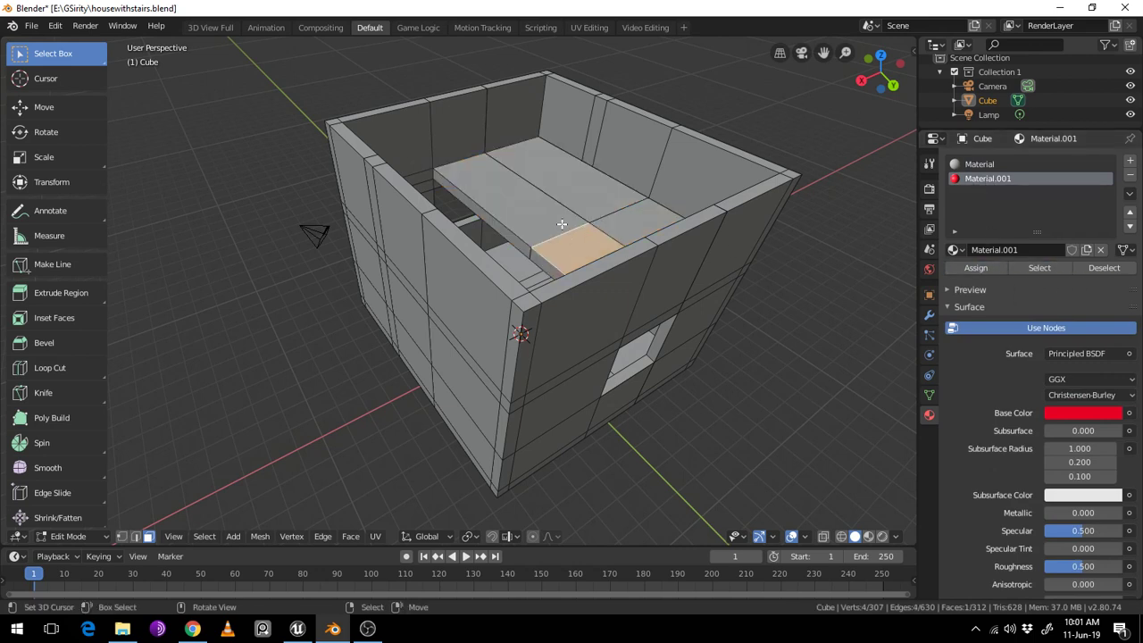
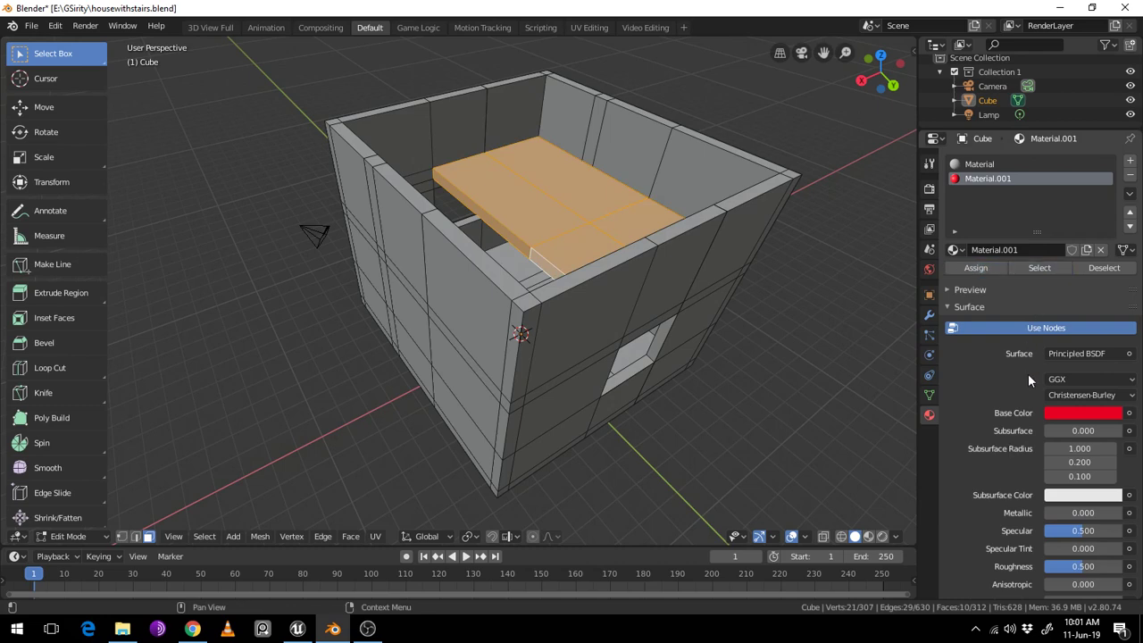
Check Material.001's settings in Object Mode, then return the house to Edit Mode
scroll(1036, 389, down, 1)
scroll(1036, 390, down, 5)
scroll(1036, 389, down, 3)
scroll(1036, 389, down, 3)
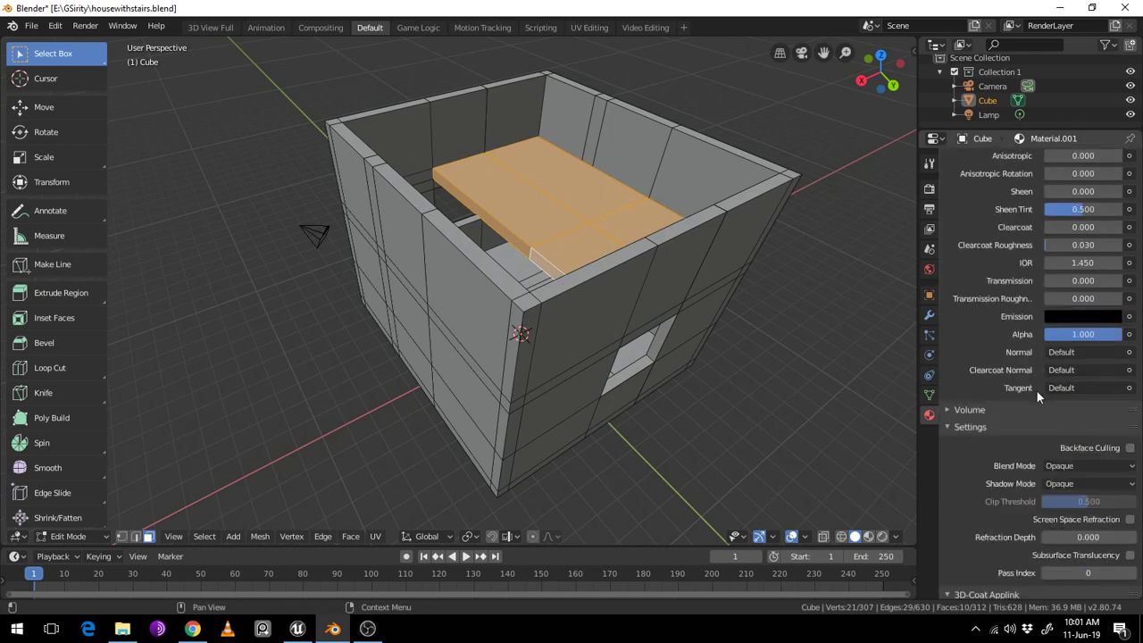
scroll(1036, 389, down, 4)
scroll(1036, 389, up, 2)
scroll(1036, 389, up, 7)
scroll(1036, 389, up, 6)
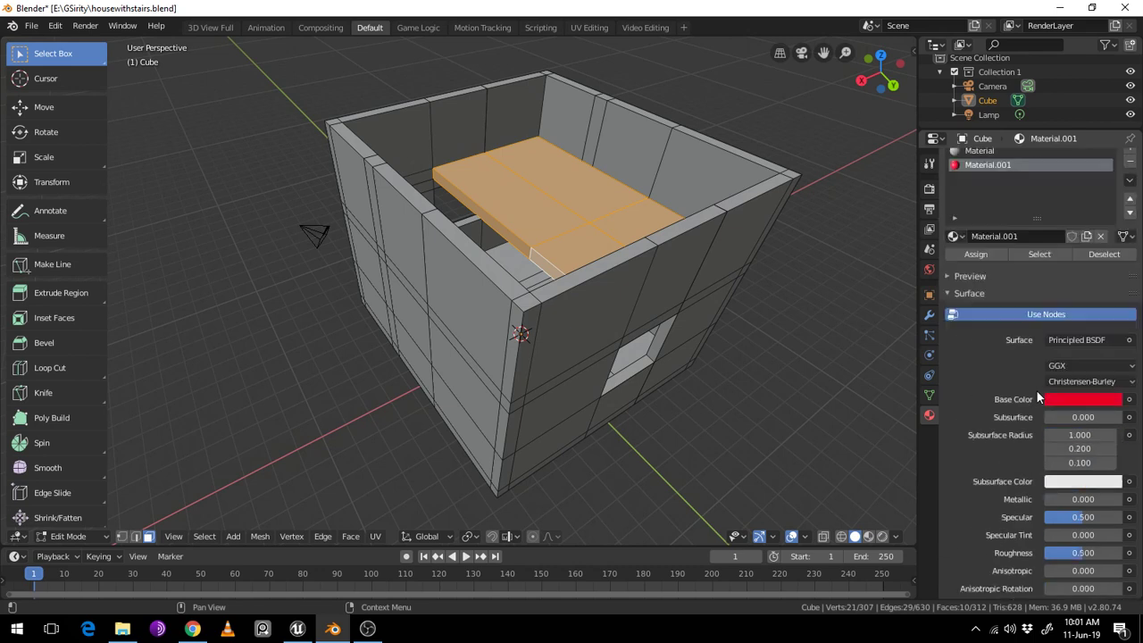
scroll(1036, 393, up, 1)
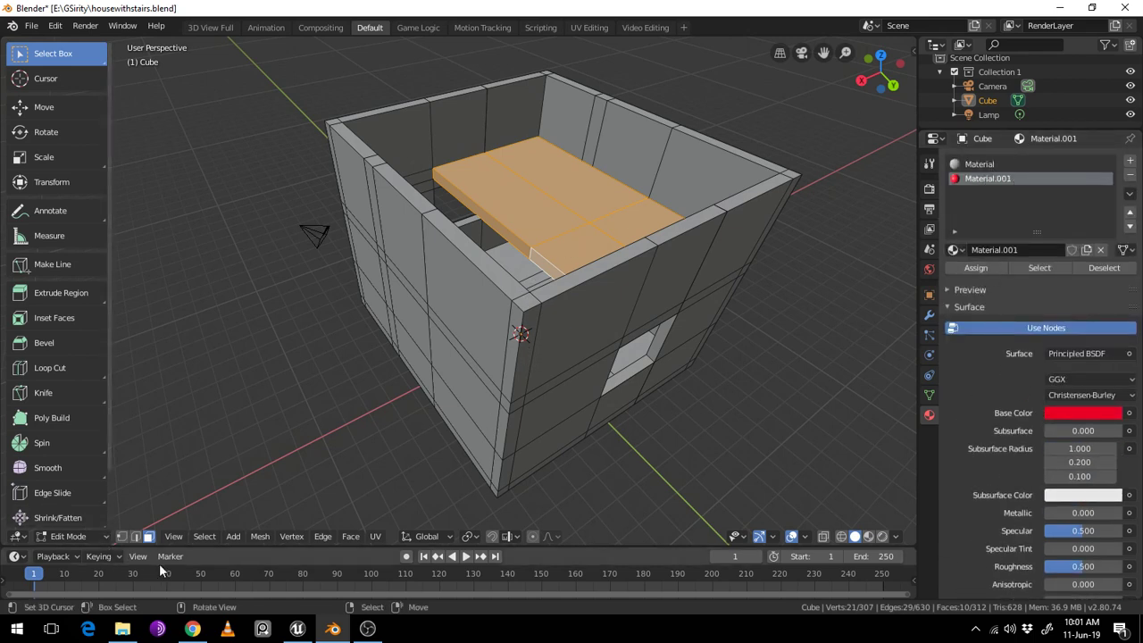
click(78, 536)
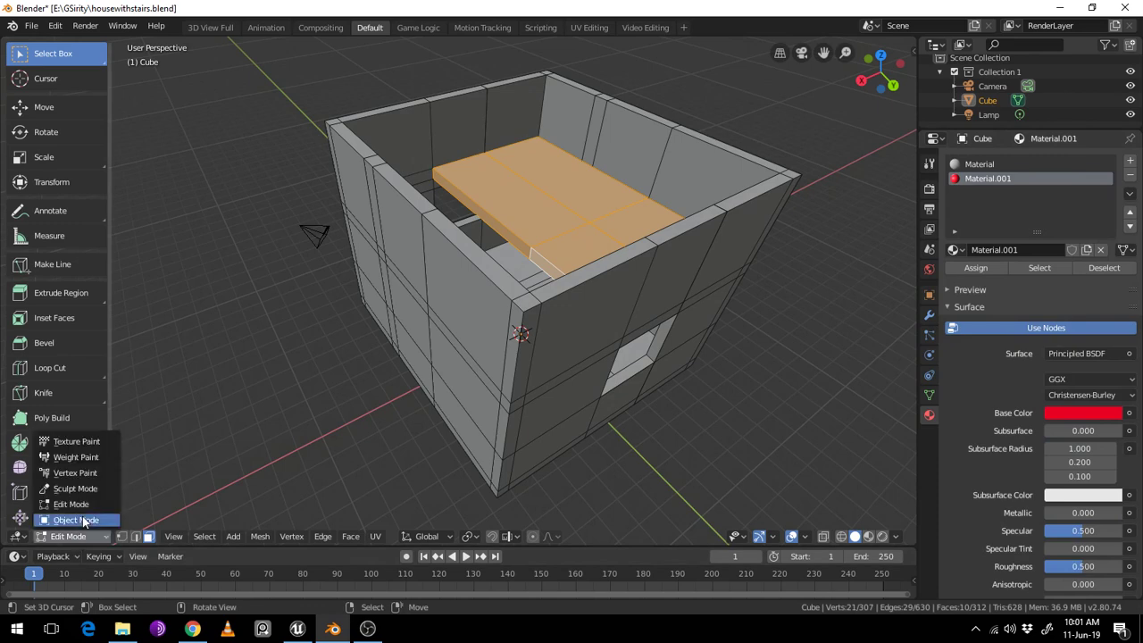
click(79, 520)
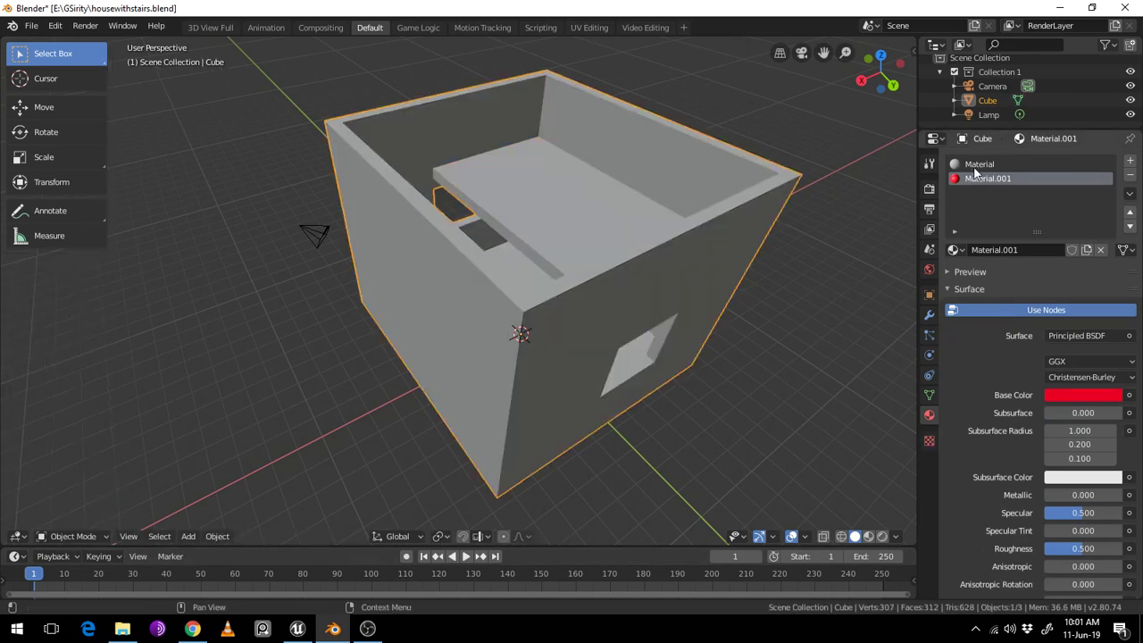
click(974, 166)
click(975, 177)
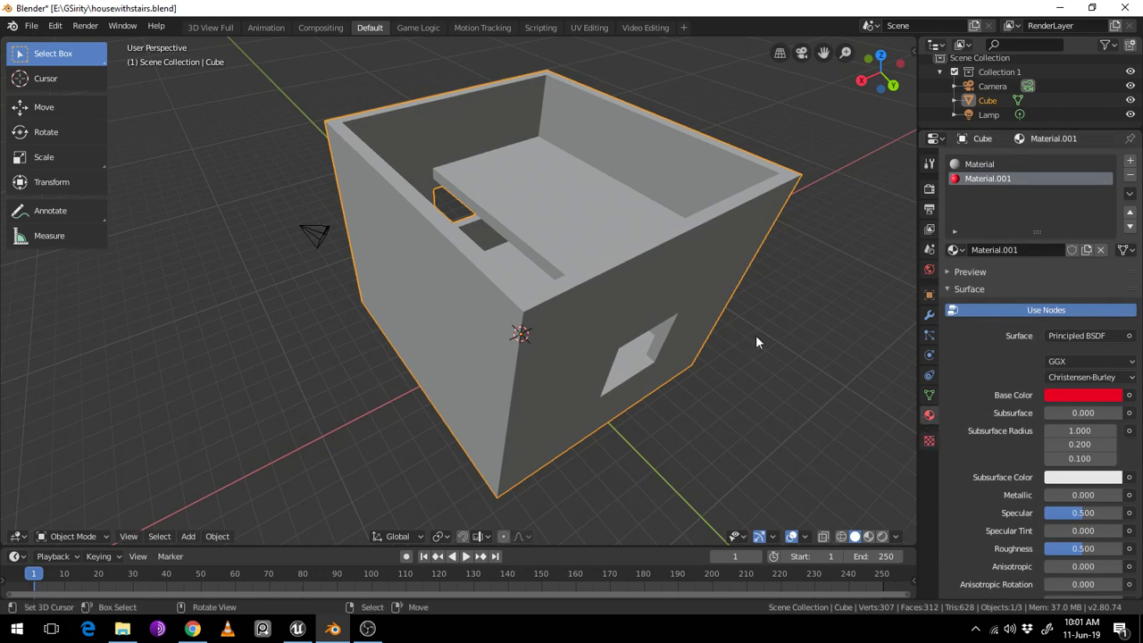
click(82, 537)
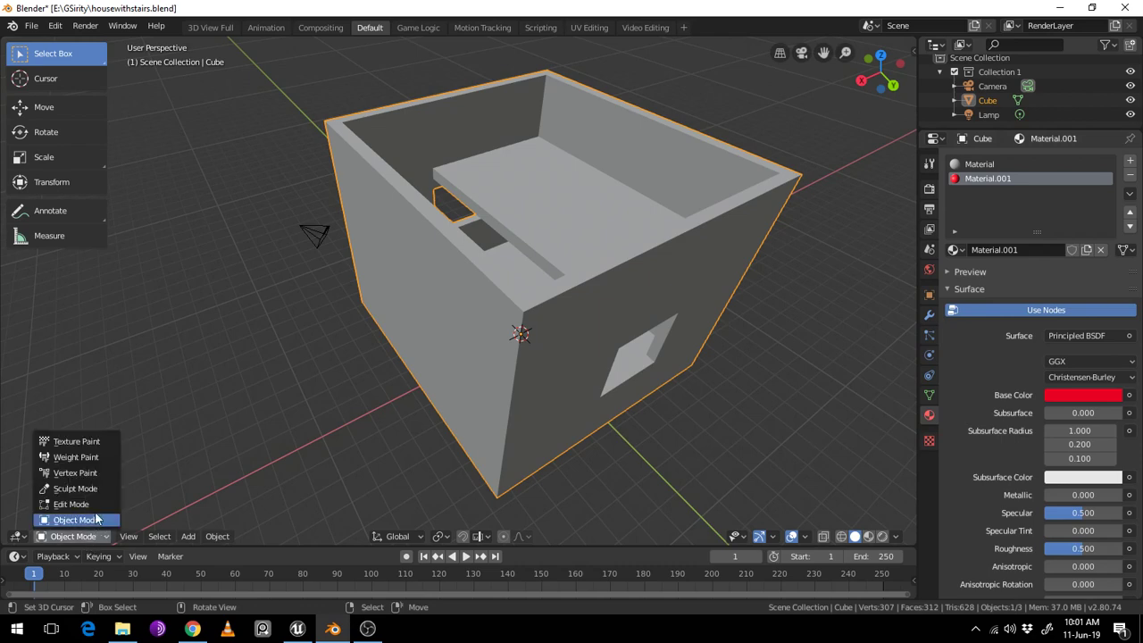
click(73, 504)
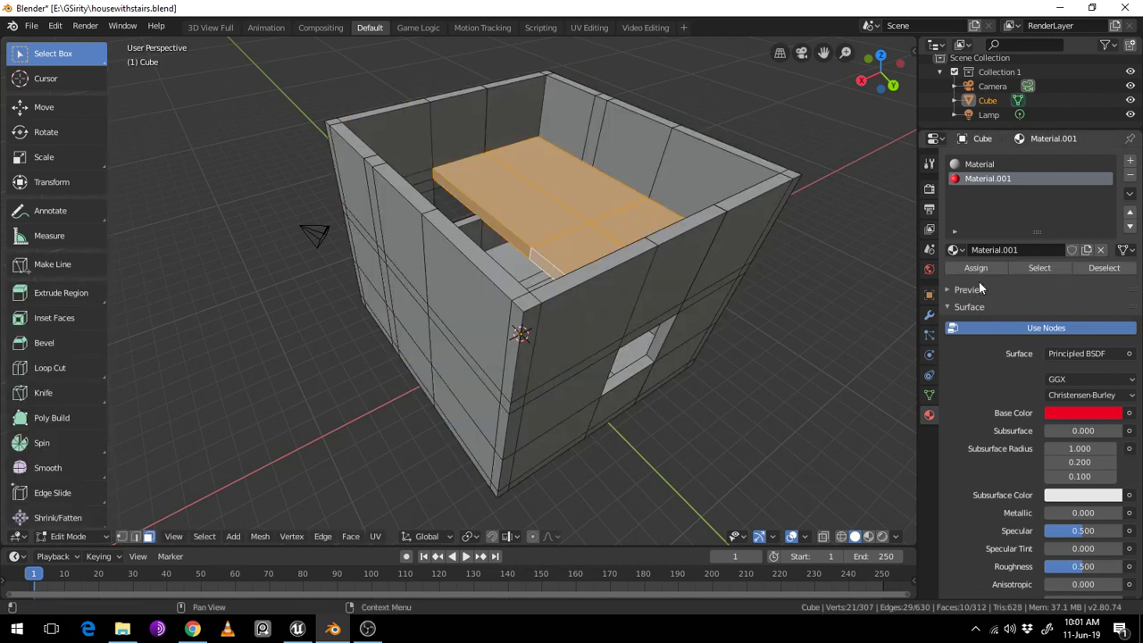
Make Material active and set its base colour to magenta
click(979, 164)
click(1063, 355)
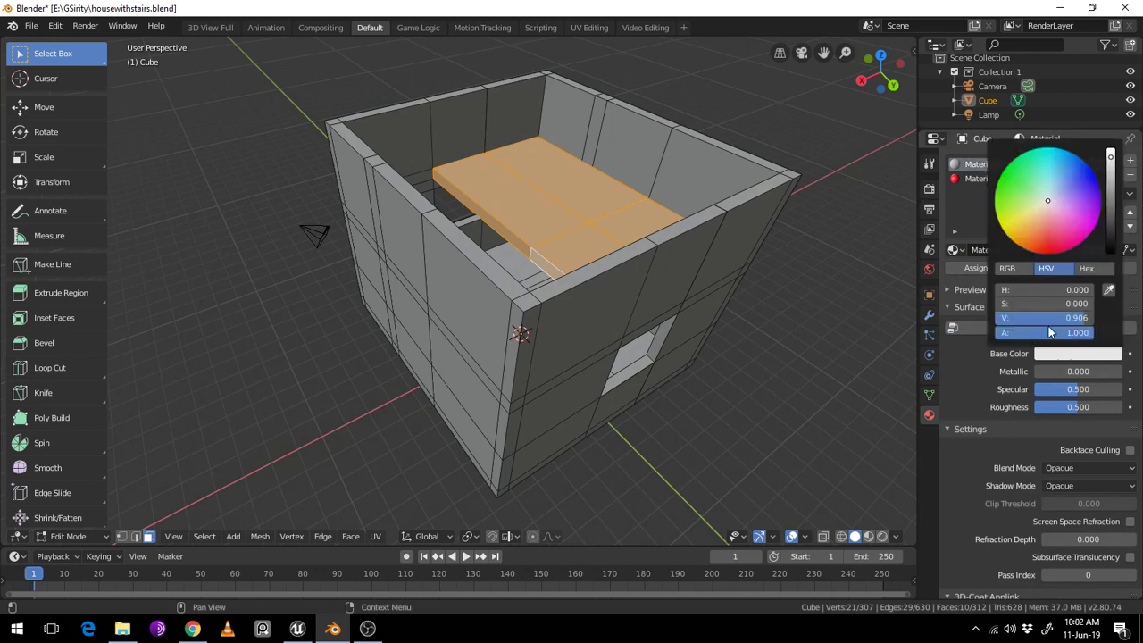
click(1091, 232)
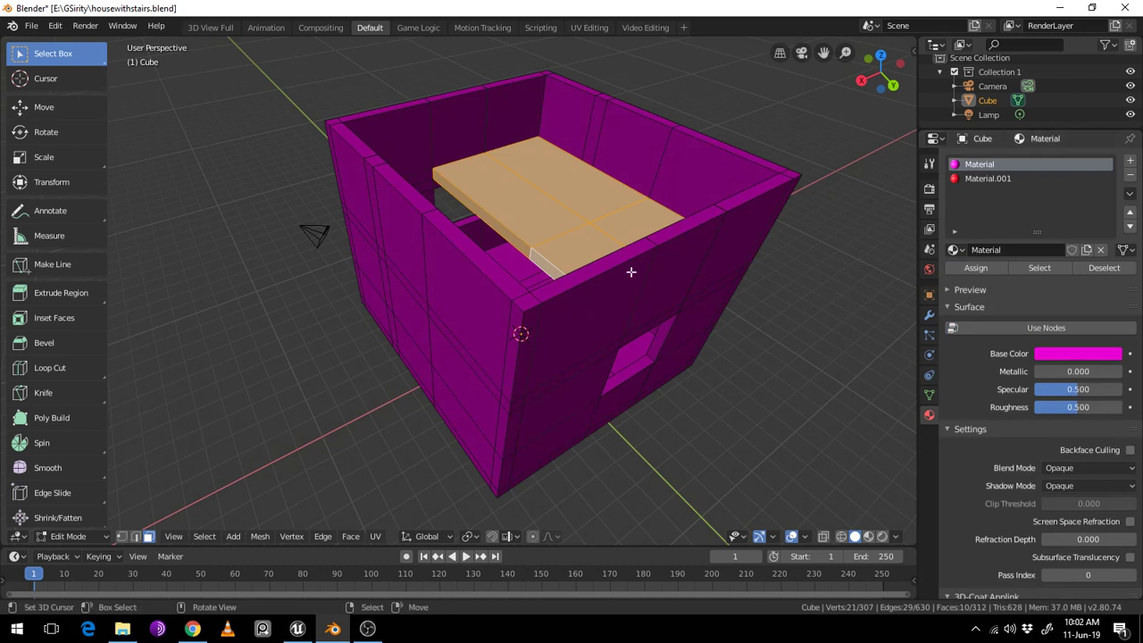
Orbit around and inside the house to inspect the magenta walls, floor and stairs
click(591, 237)
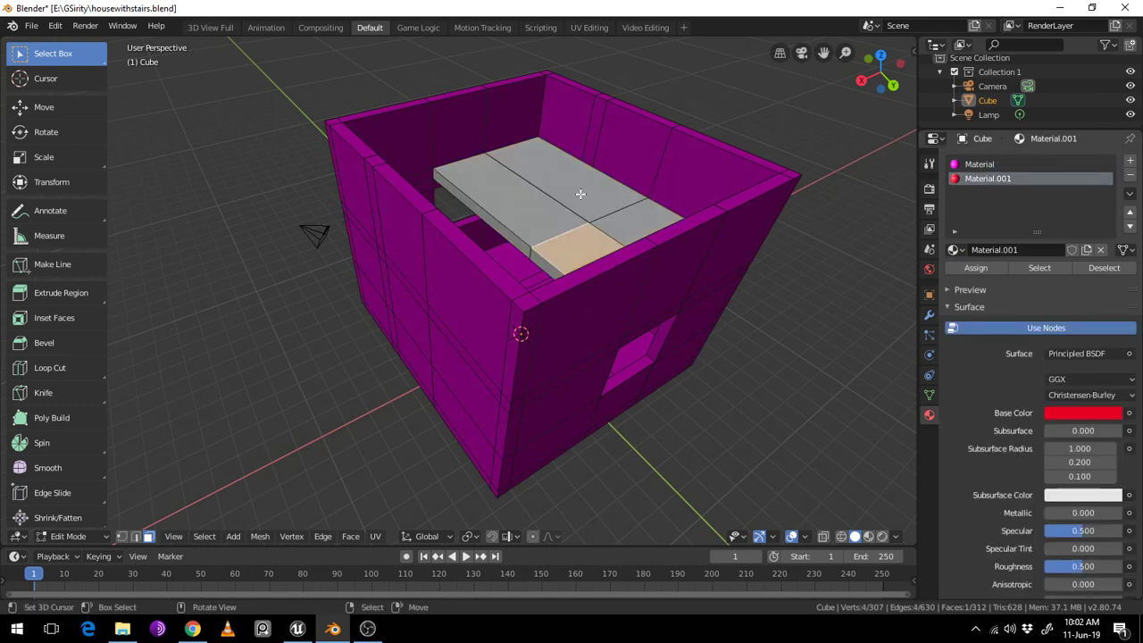
mouse_move(543, 205)
middle_down()
mouse_move(669, 281)
mouse_move(476, 180)
mouse_move(327, 163)
middle_up()
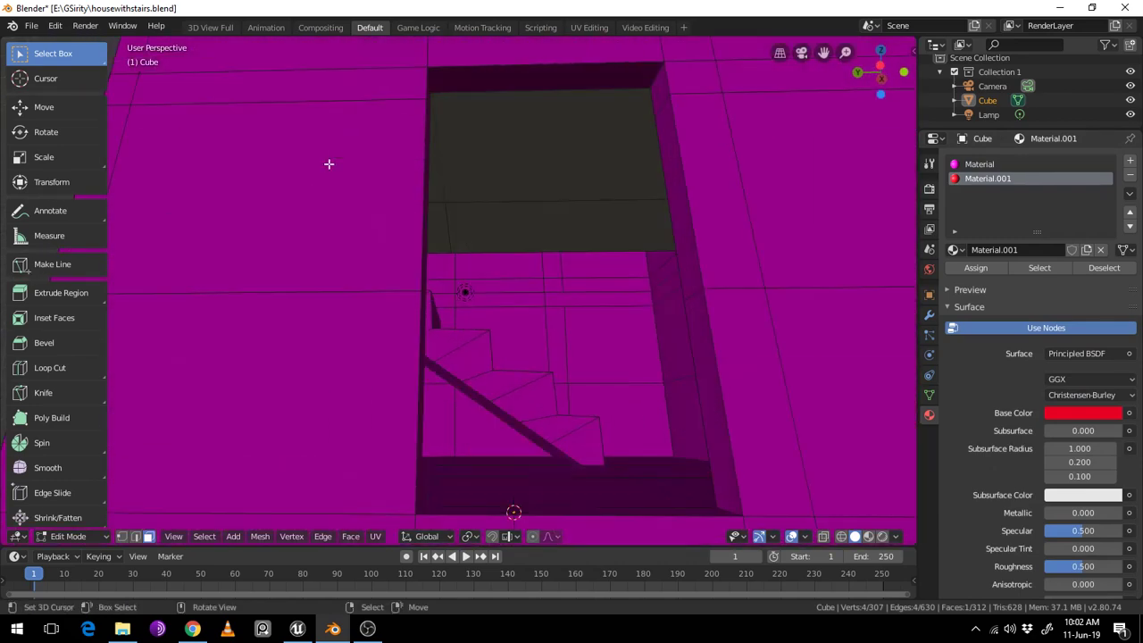
middle_drag(534, 210, 559, 306)
scroll(559, 307, up, 3)
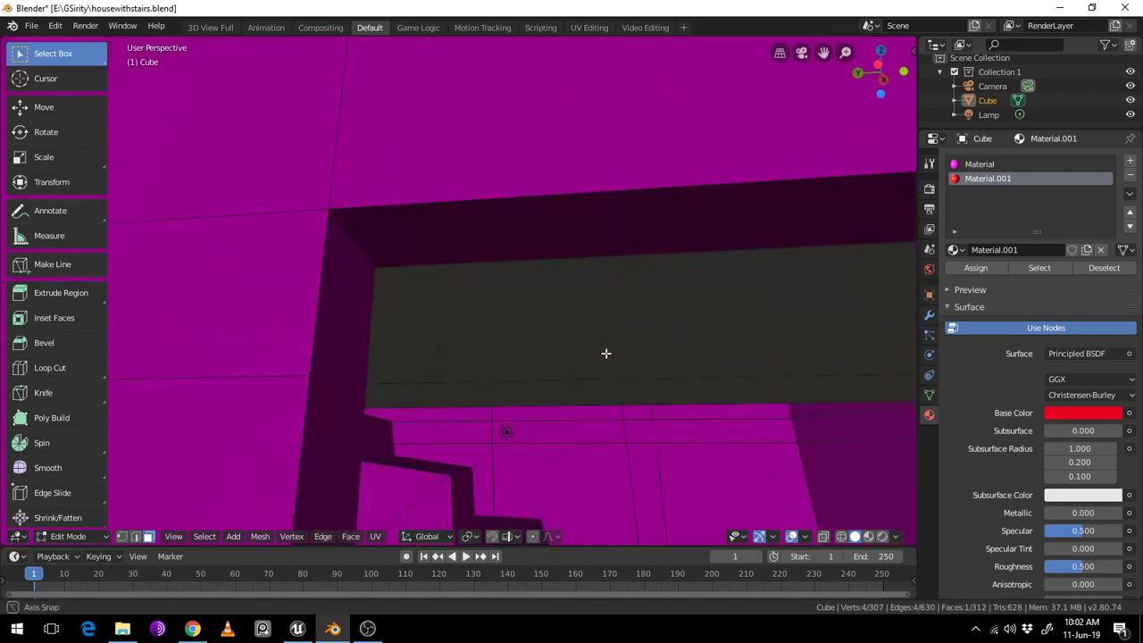
mouse_move(593, 342)
middle_down()
mouse_move(428, 453)
mouse_move(500, 402)
middle_up()
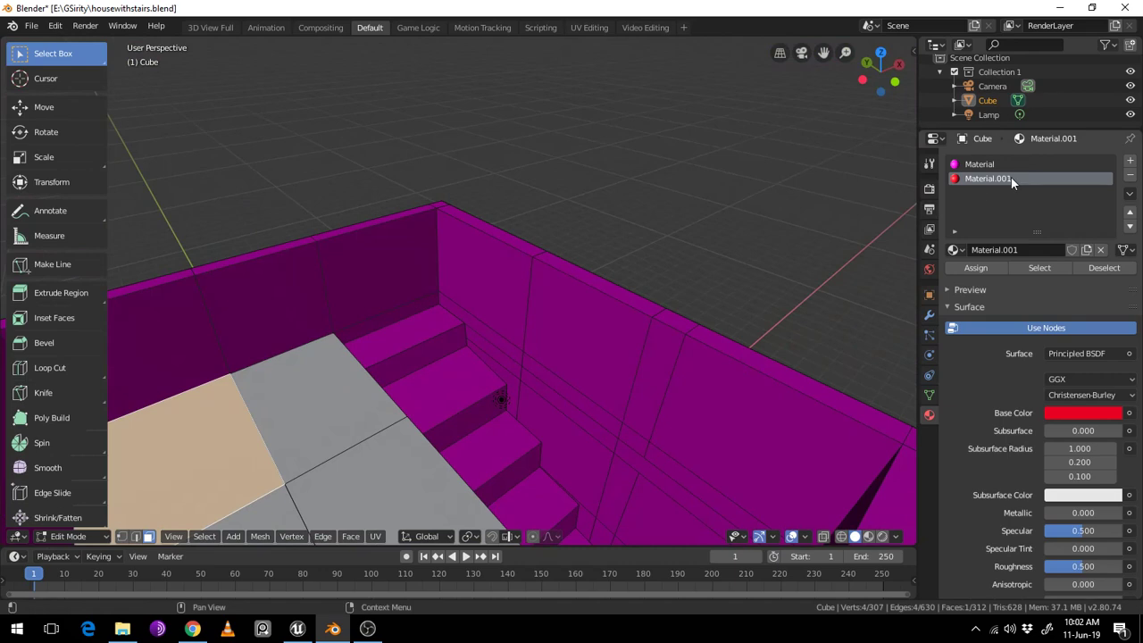
middle_drag(538, 375, 504, 382)
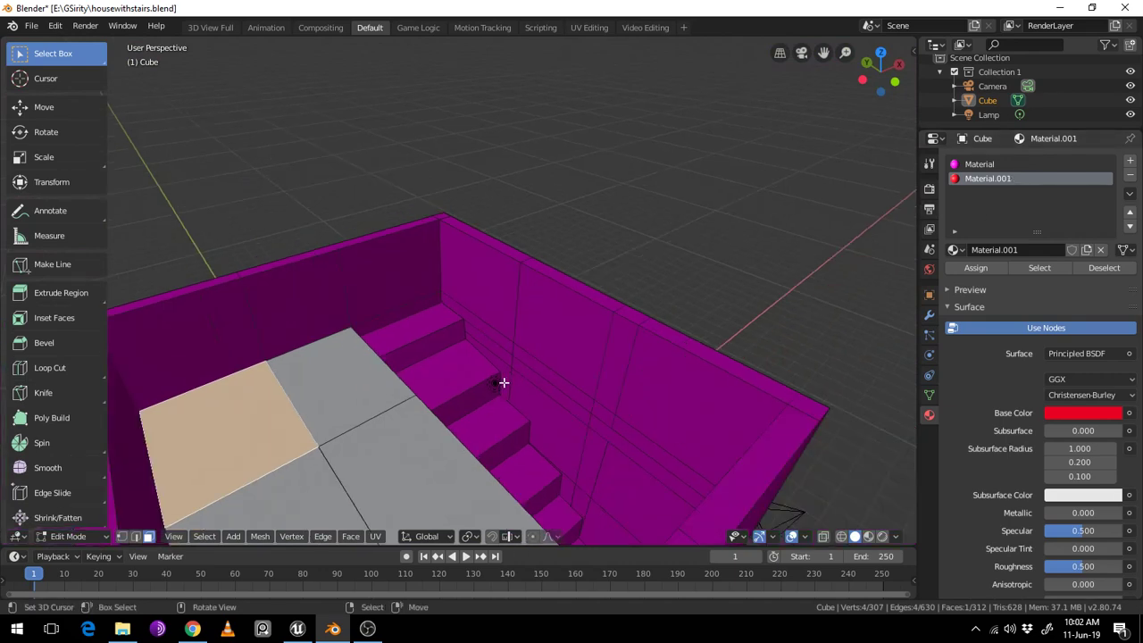
click(381, 407)
click(521, 460)
middle_drag(522, 461, 621, 460)
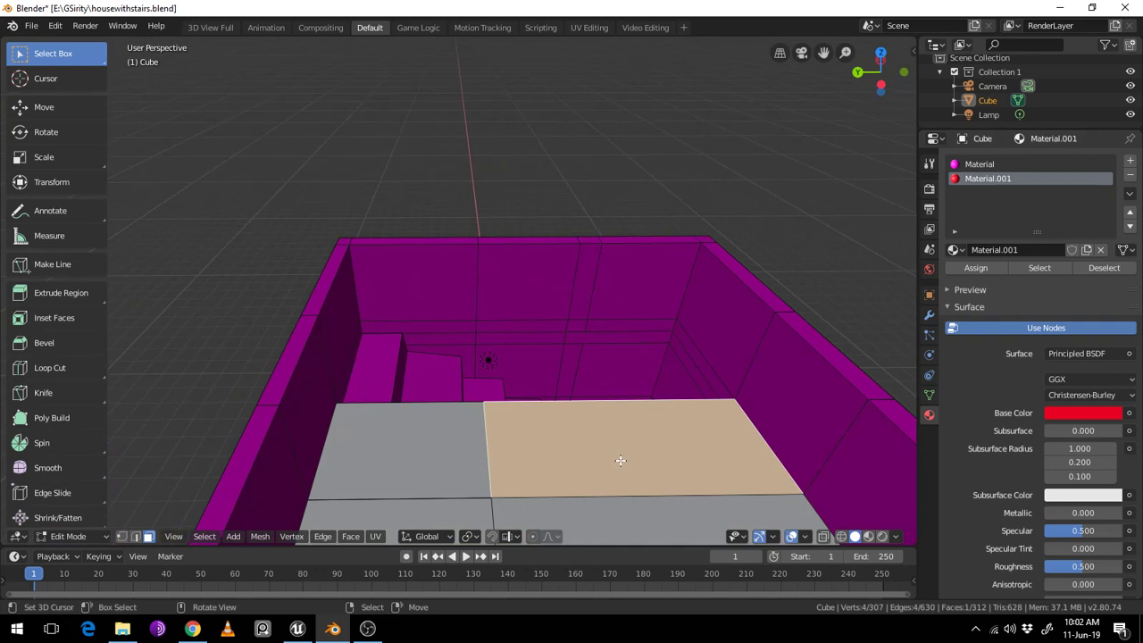
middle_drag(621, 460, 591, 384)
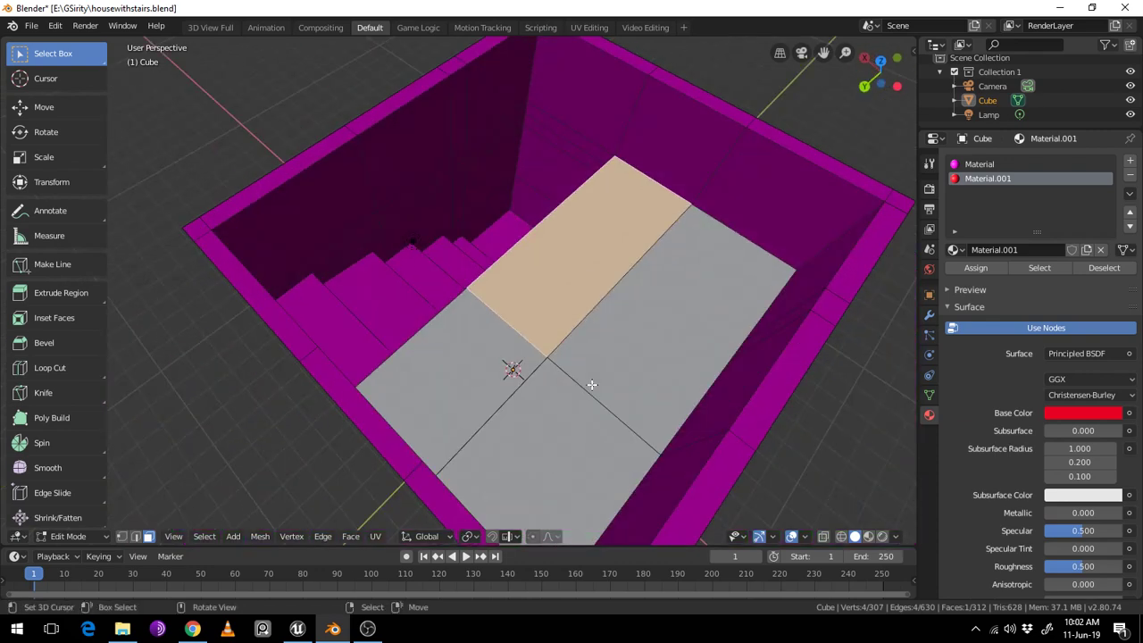
scroll(591, 384, down, 3)
mouse_move(591, 384)
middle_down()
mouse_move(724, 354)
mouse_move(487, 358)
mouse_move(373, 338)
mouse_move(429, 359)
middle_up()
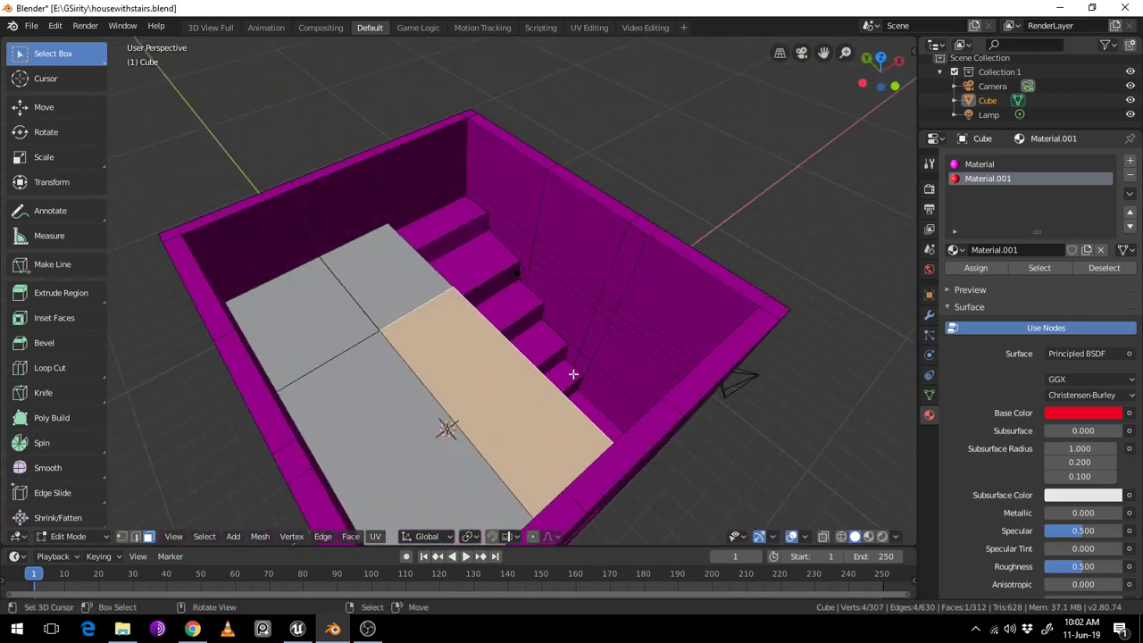
mouse_move(574, 374)
middle_down()
mouse_move(446, 370)
mouse_move(423, 339)
mouse_move(436, 329)
middle_up()
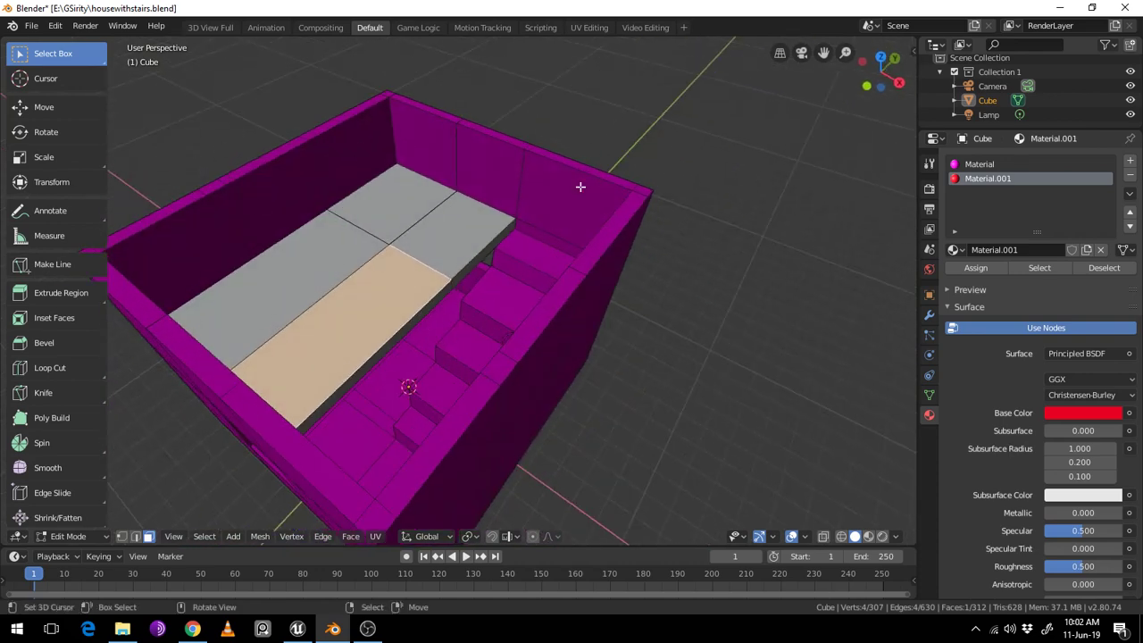
Enable Auto Smooth on the house mesh's normals with a 30° angle
click(930, 375)
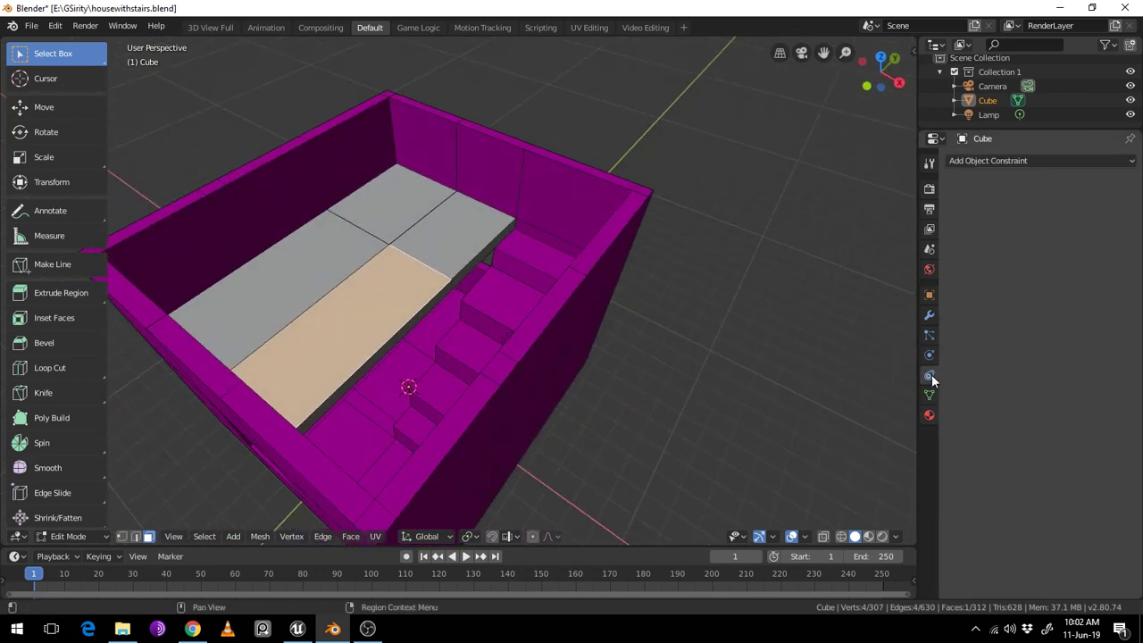
click(928, 395)
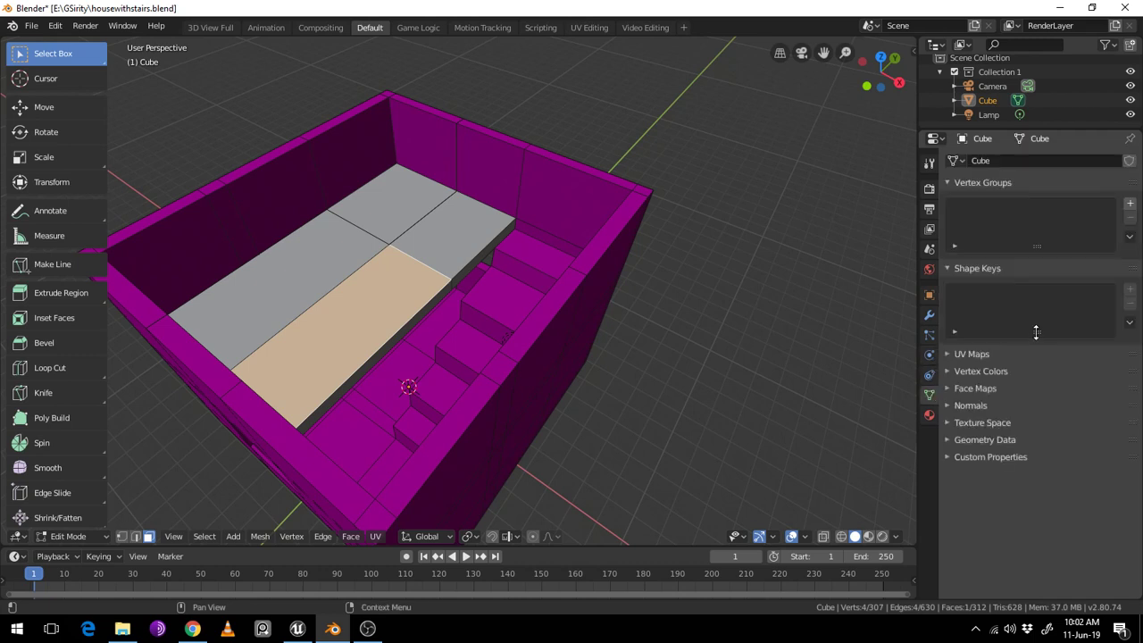
click(948, 405)
click(971, 423)
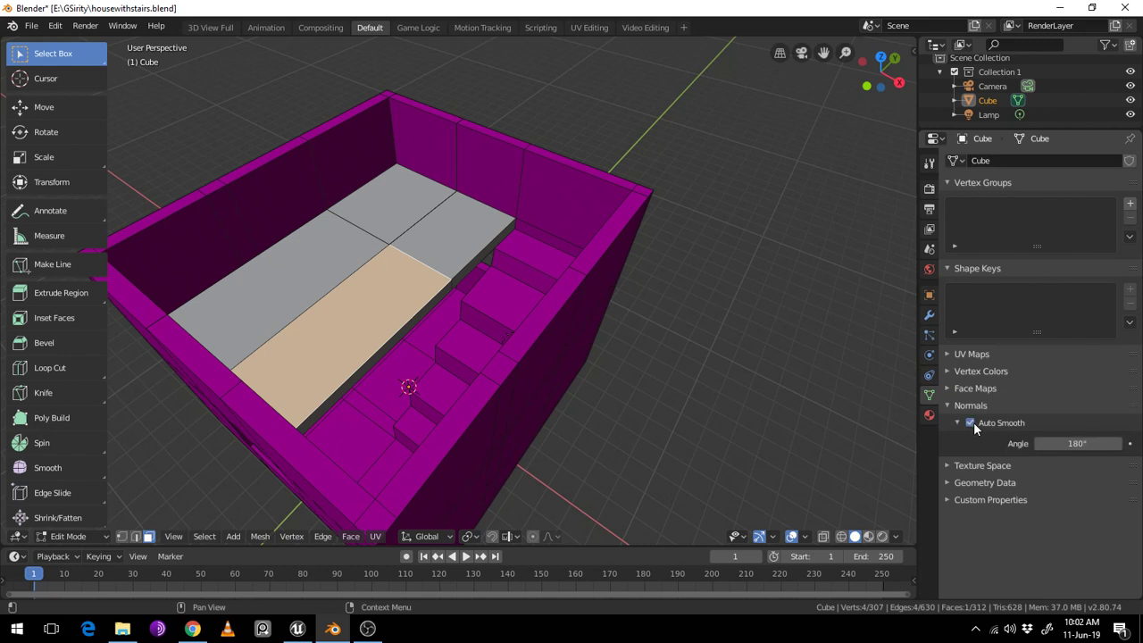
click(1087, 443)
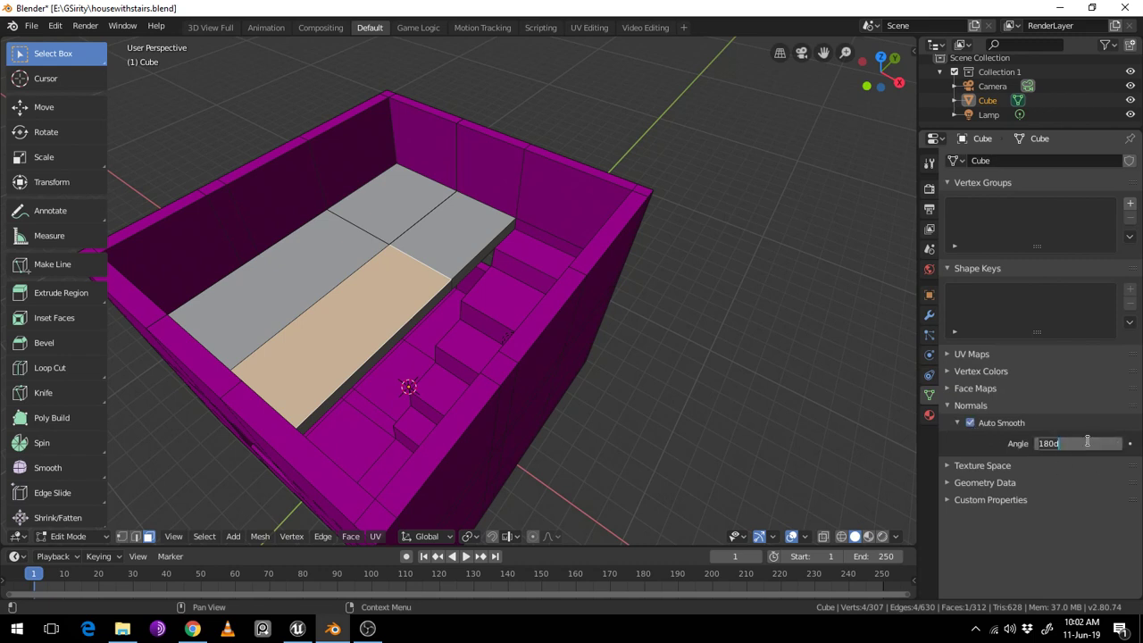
text(30)
key(Return)
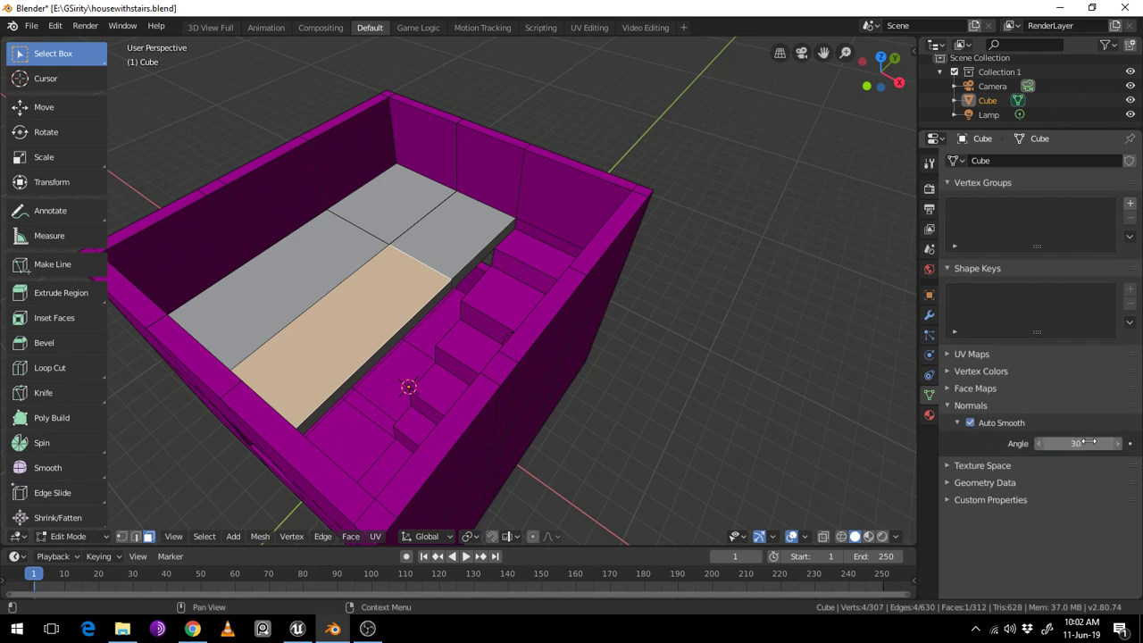
click(947, 354)
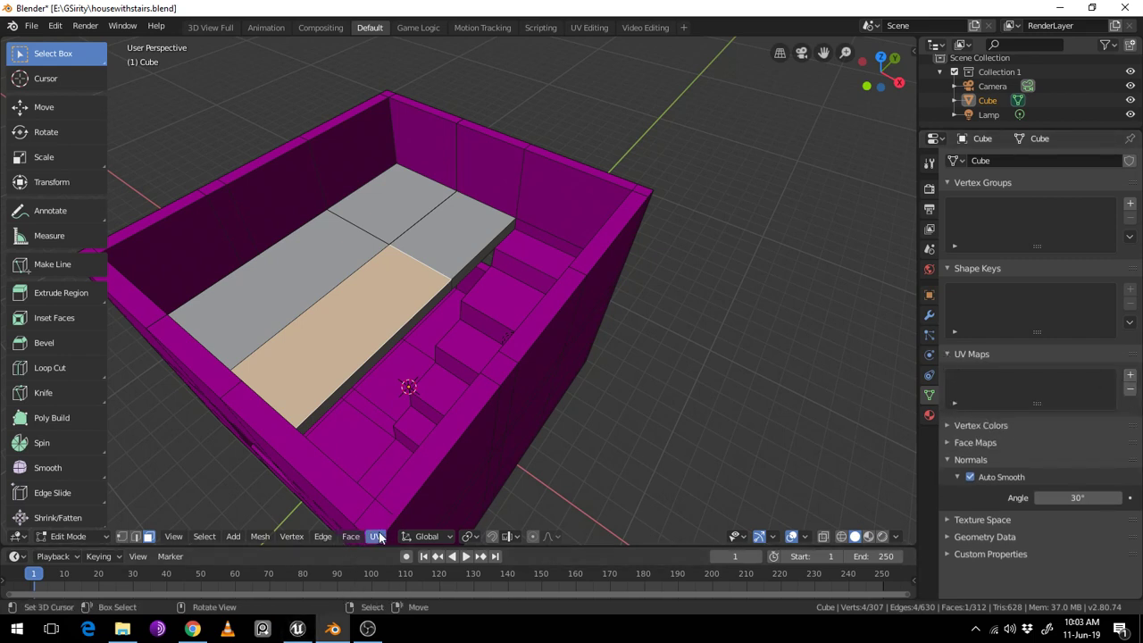
Select all geometry, unwrap it with Smart UV Project, then deselect all faces
key(a)
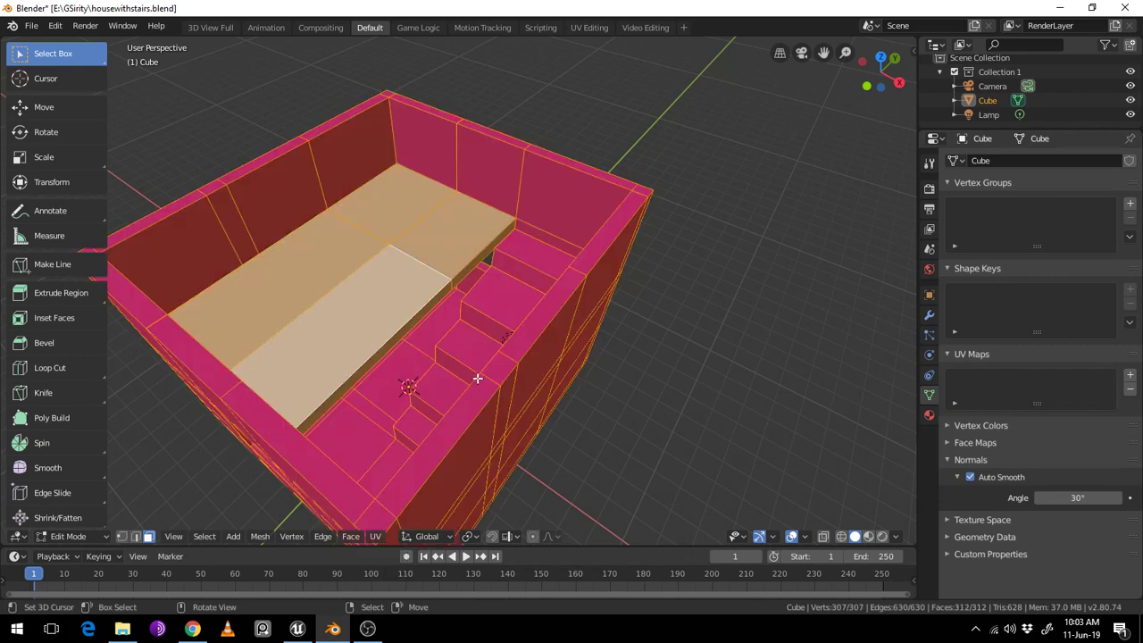
click(375, 538)
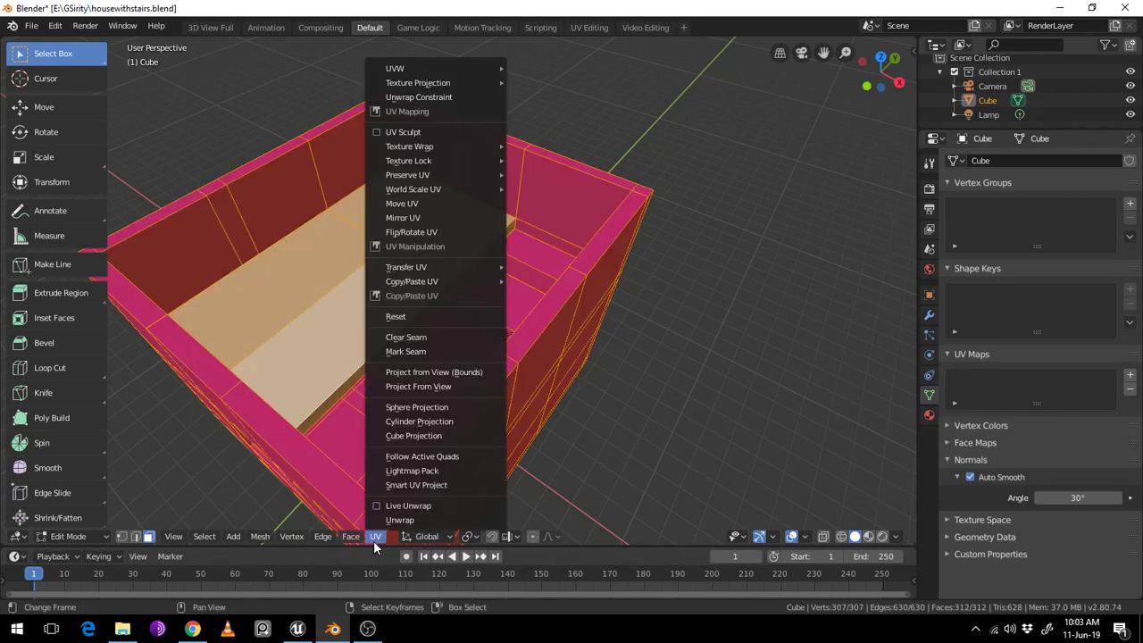
click(411, 485)
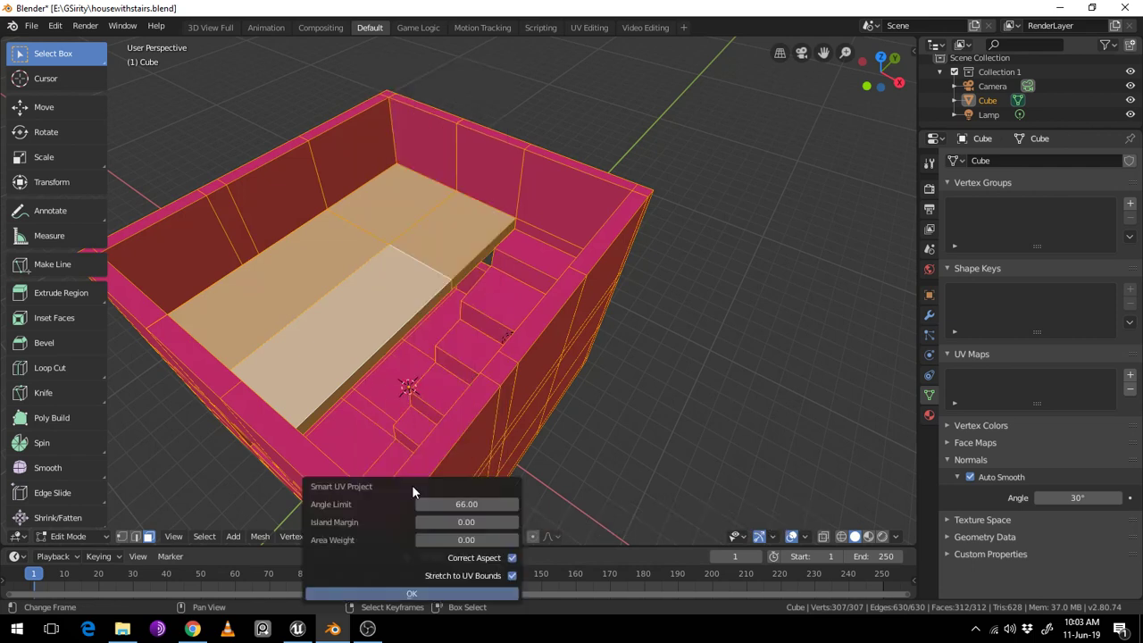
click(401, 593)
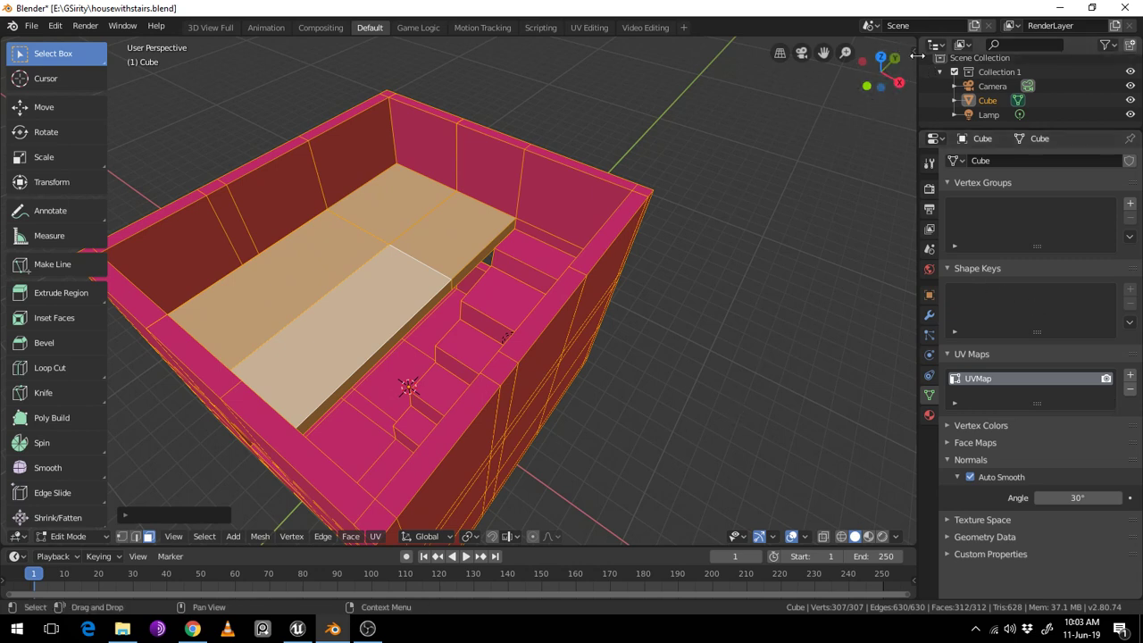
drag(913, 58, 748, 85)
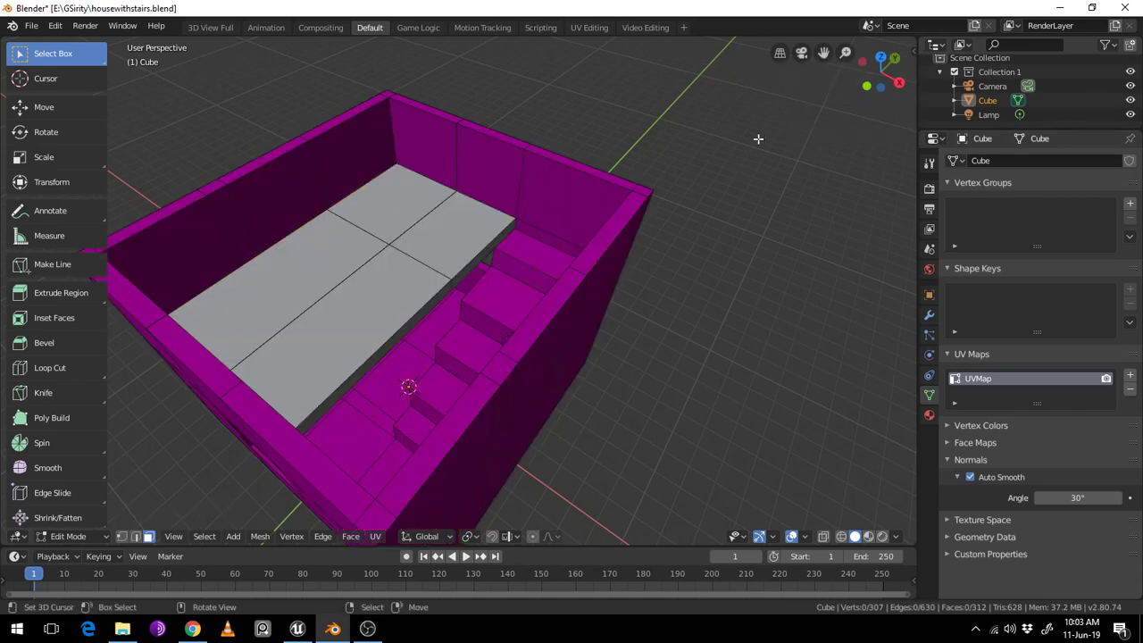
Select every face and review the house's UV islands in the UV Editor
click(17, 537)
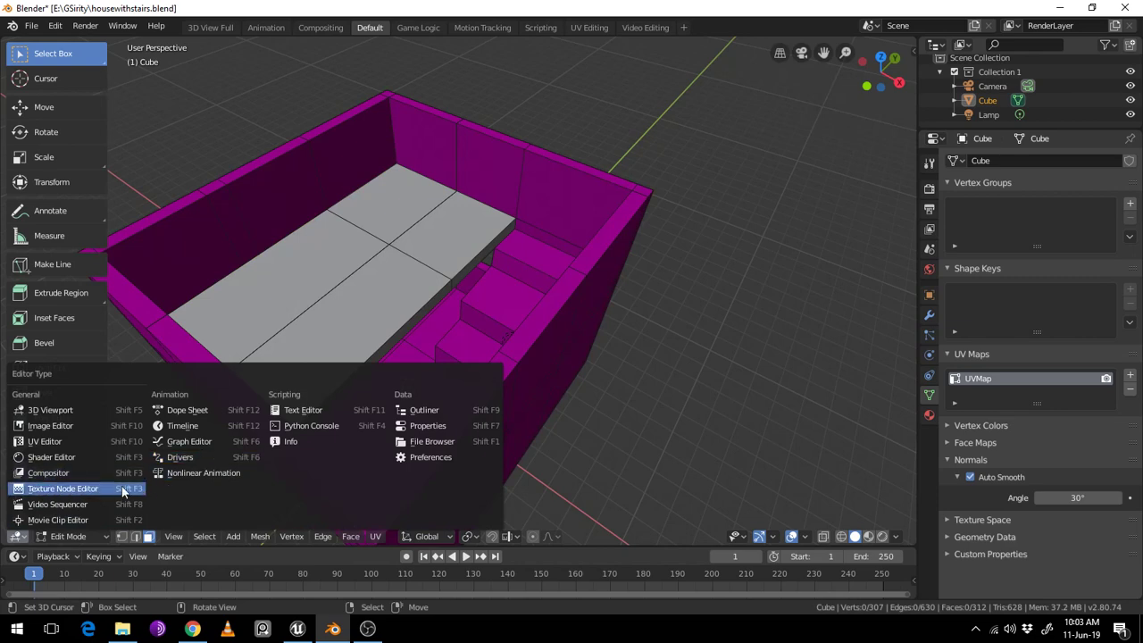
key(a)
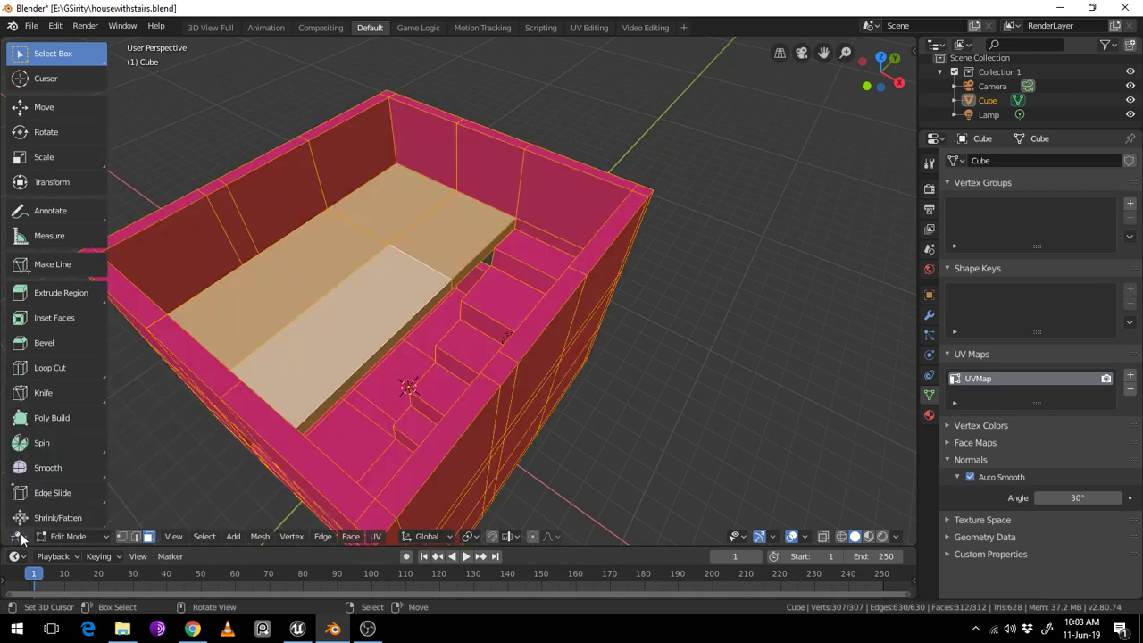
click(18, 537)
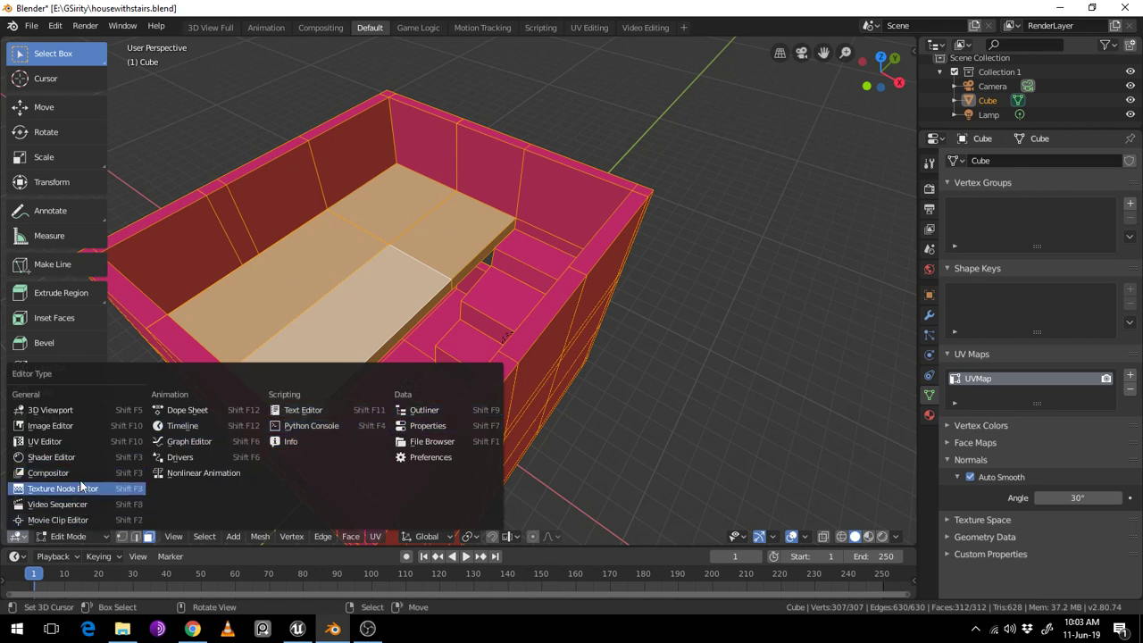
click(80, 440)
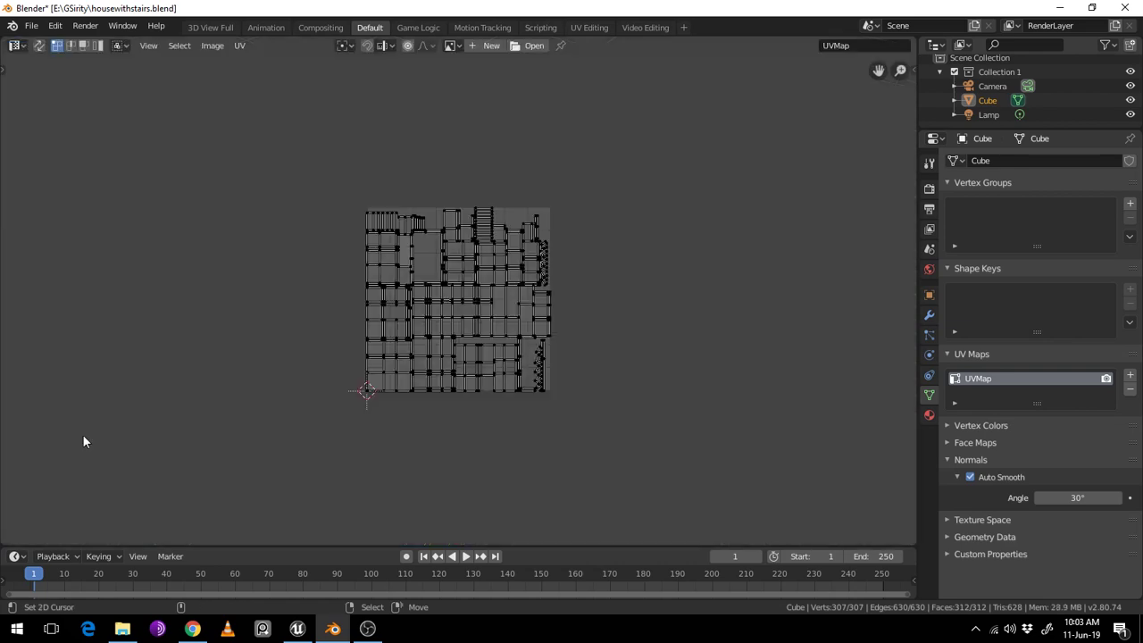
key(a)
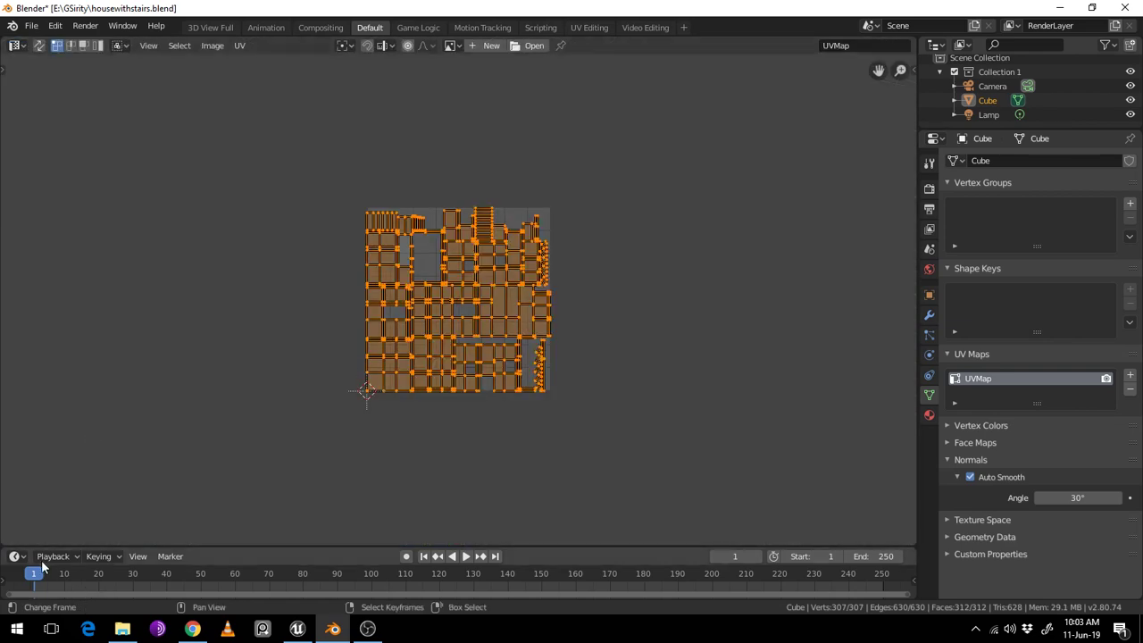
Restore the bottom area to the Timeline editor
click(15, 556)
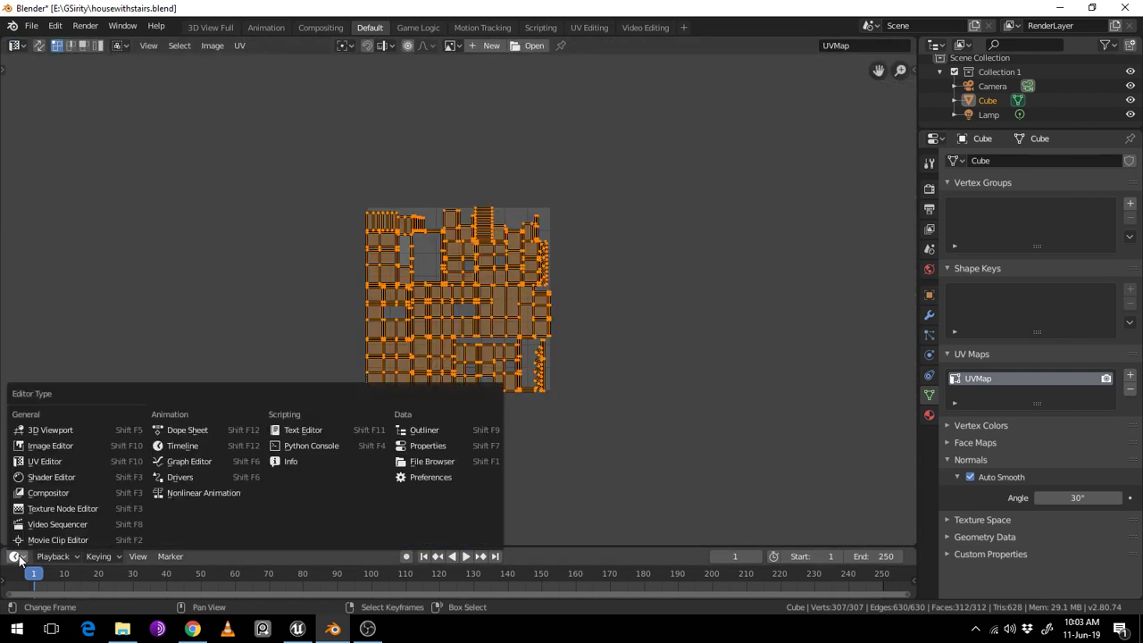
click(61, 430)
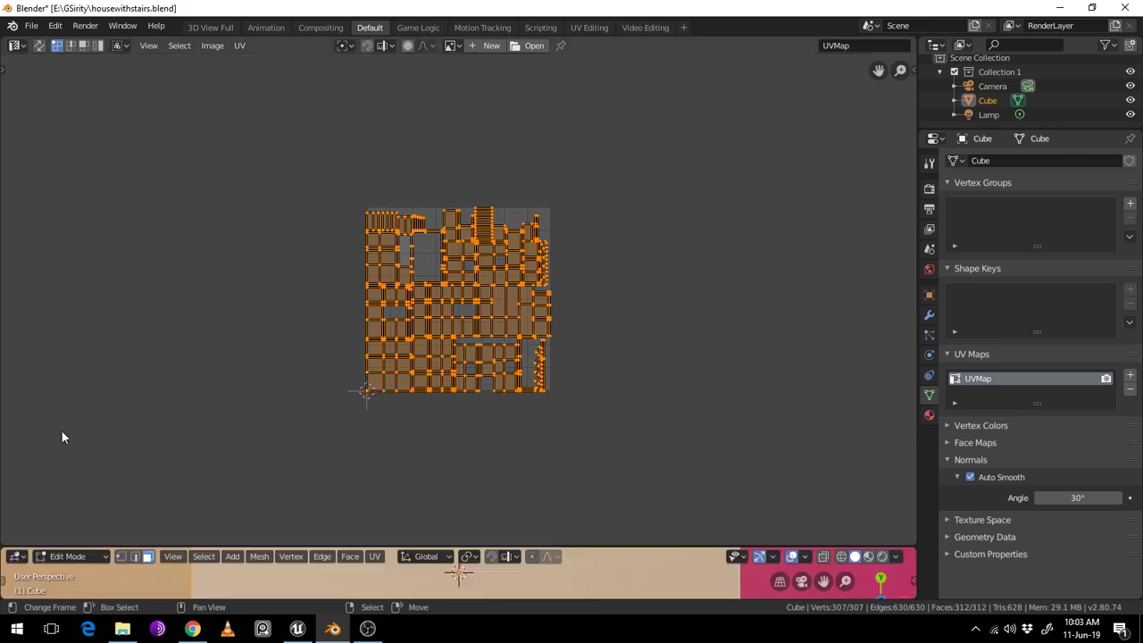
click(16, 556)
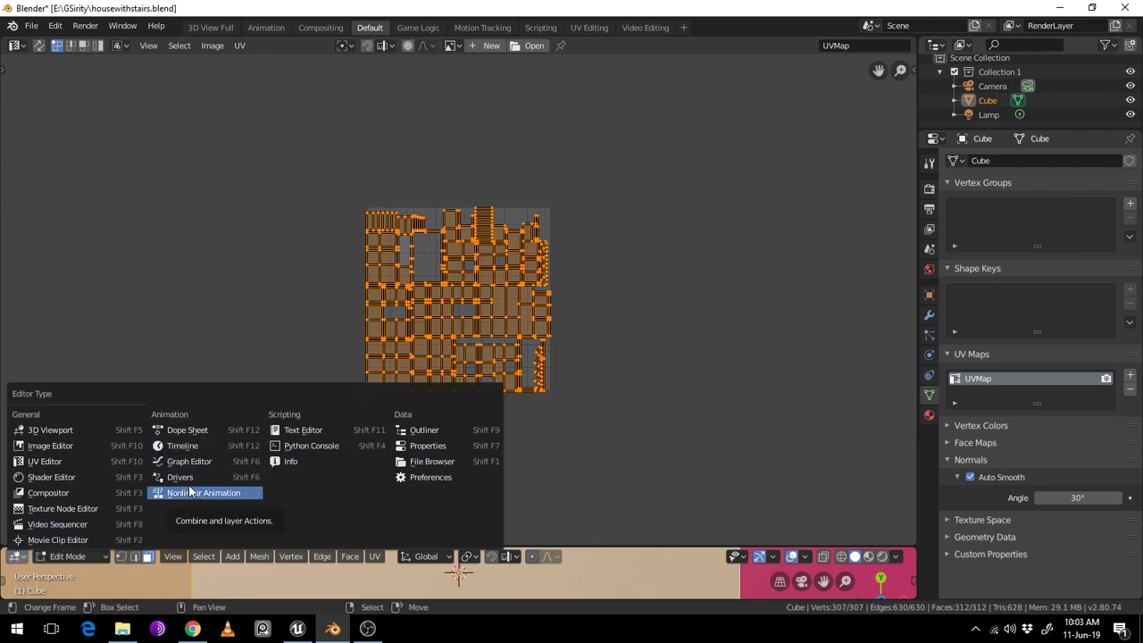
click(183, 445)
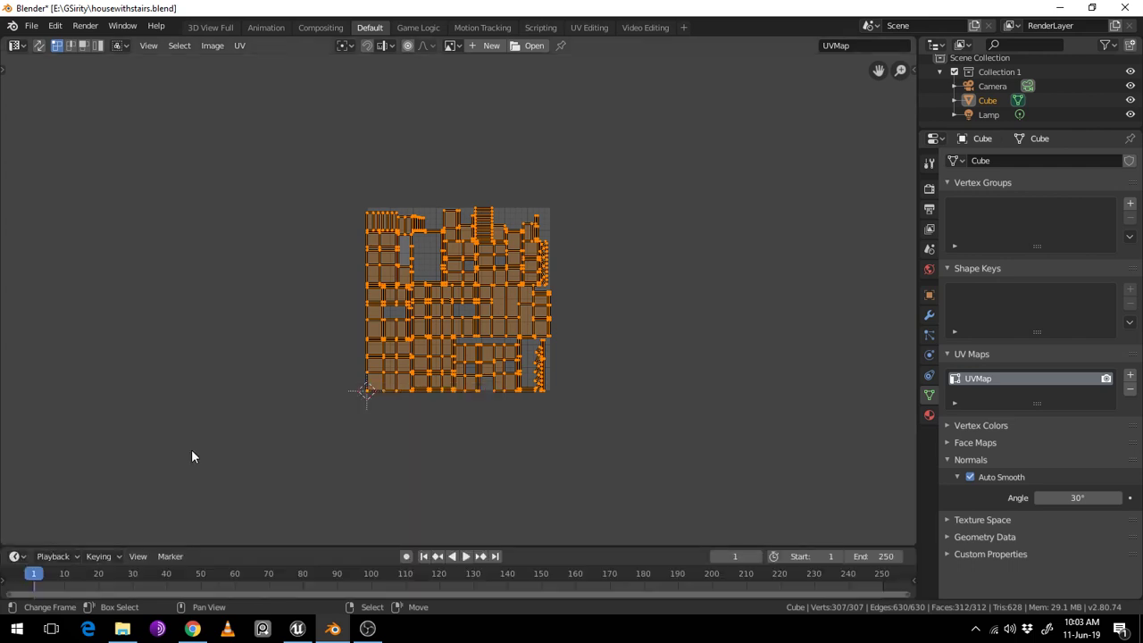
click(23, 48)
click(38, 99)
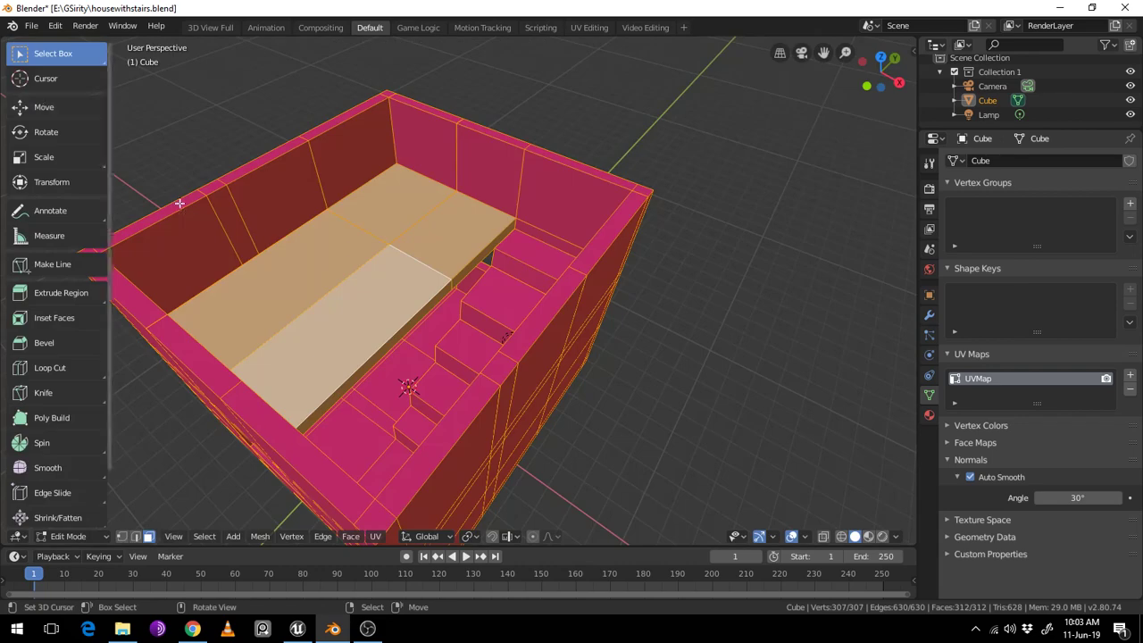
middle_drag(770, 228, 502, 316)
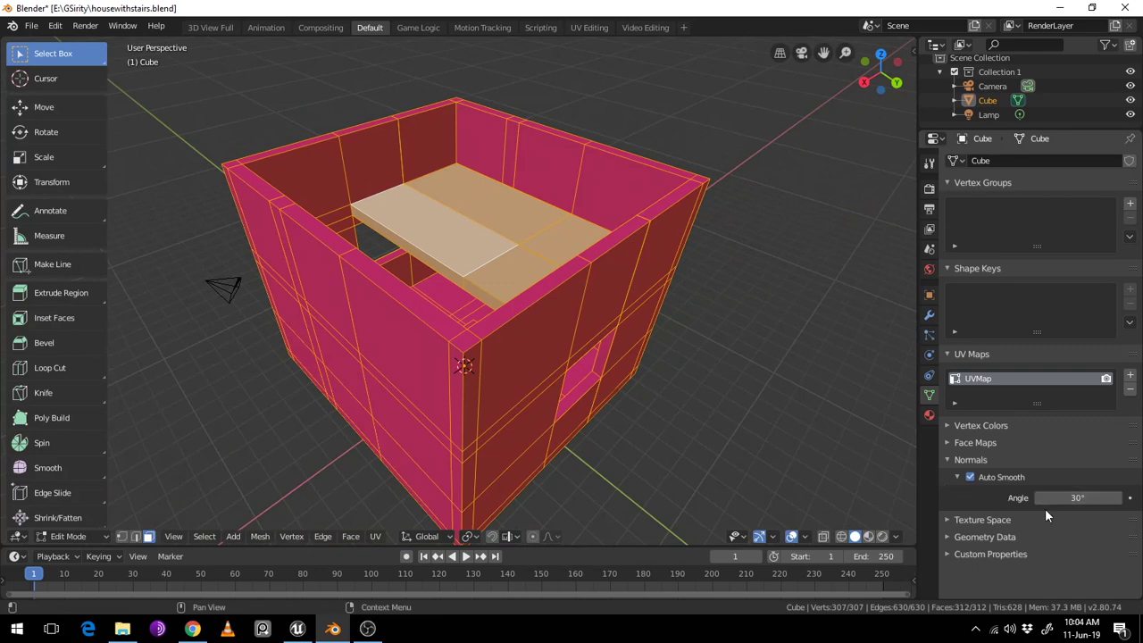
middle_drag(639, 293, 527, 288)
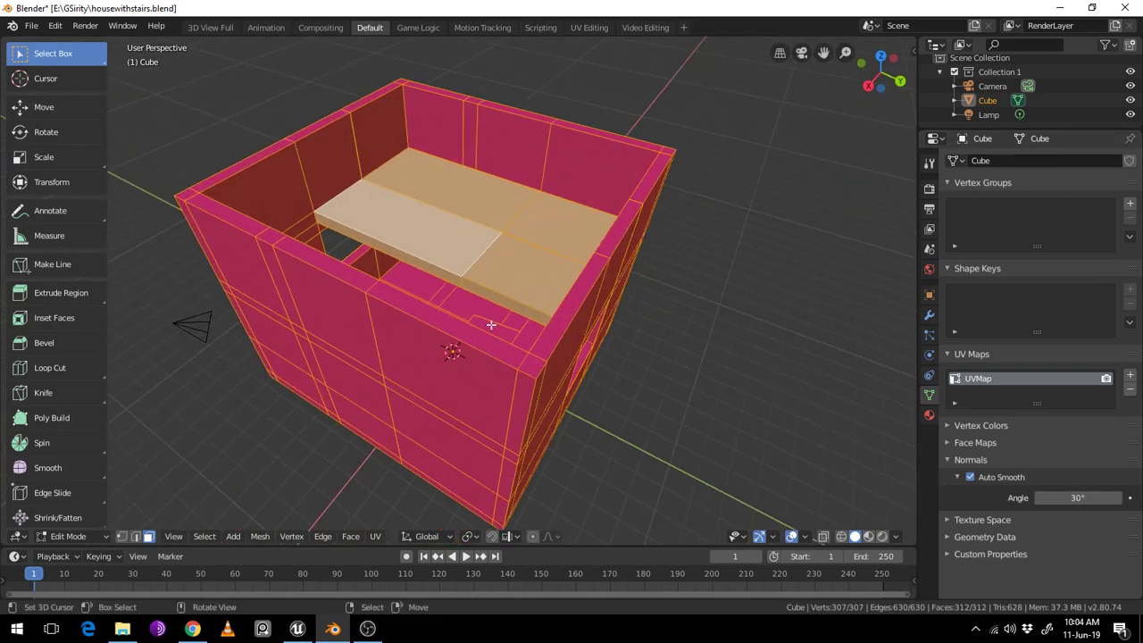
mouse_move(492, 324)
middle_down()
mouse_move(400, 355)
mouse_move(466, 301)
middle_up()
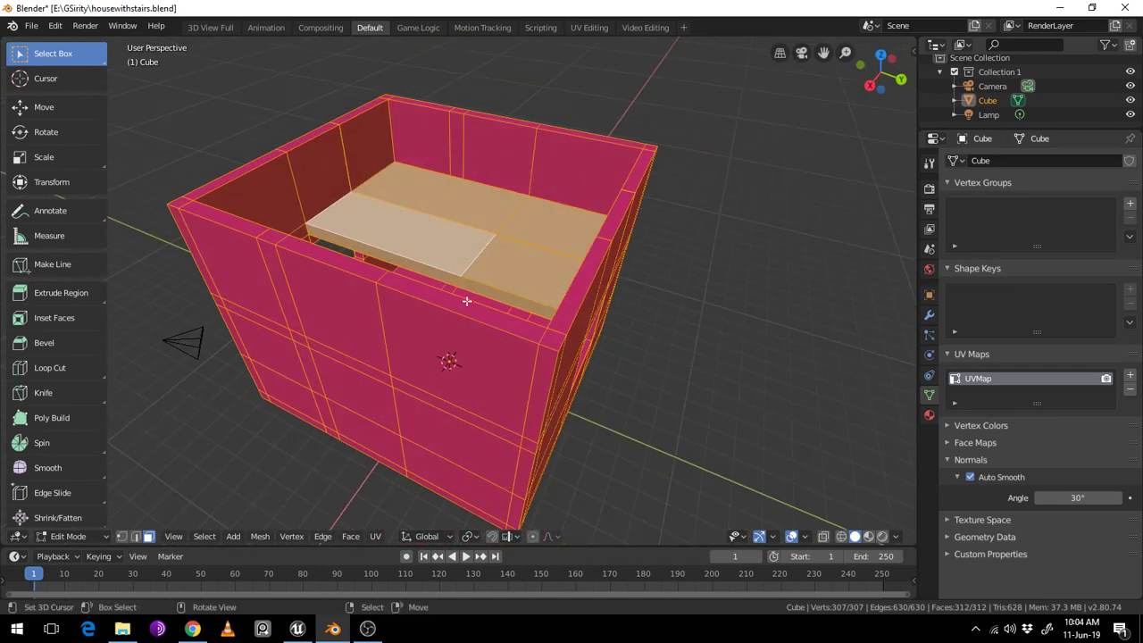
mouse_move(453, 289)
middle_down()
mouse_move(474, 317)
mouse_move(456, 285)
middle_up()
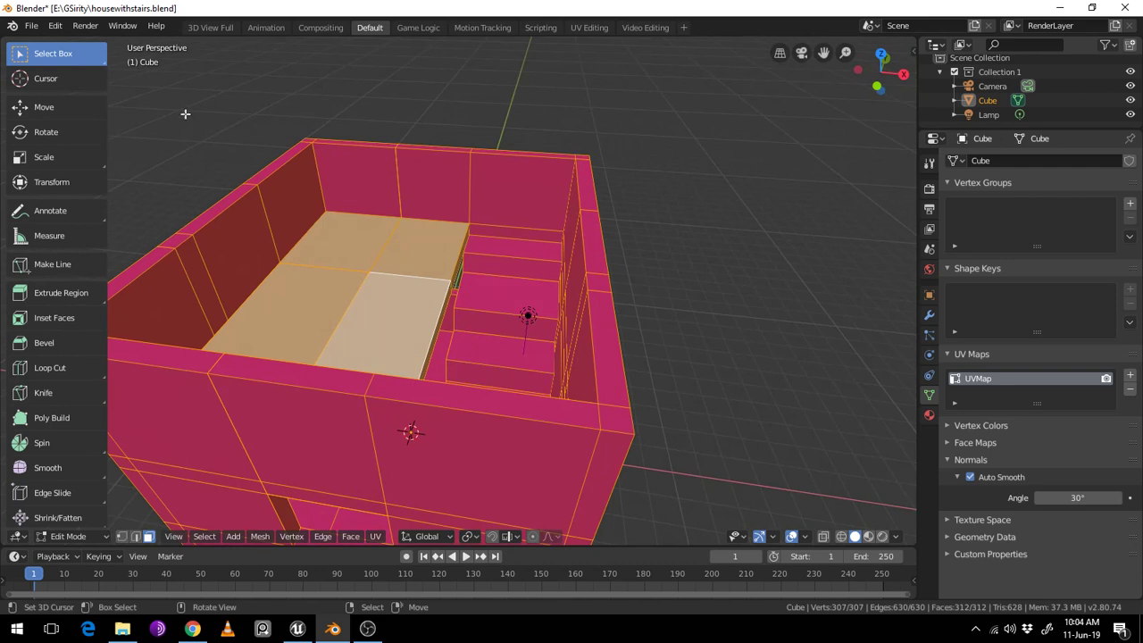
Save the Blender project as GameHouseUE4.blend in the GSirity folder
click(32, 29)
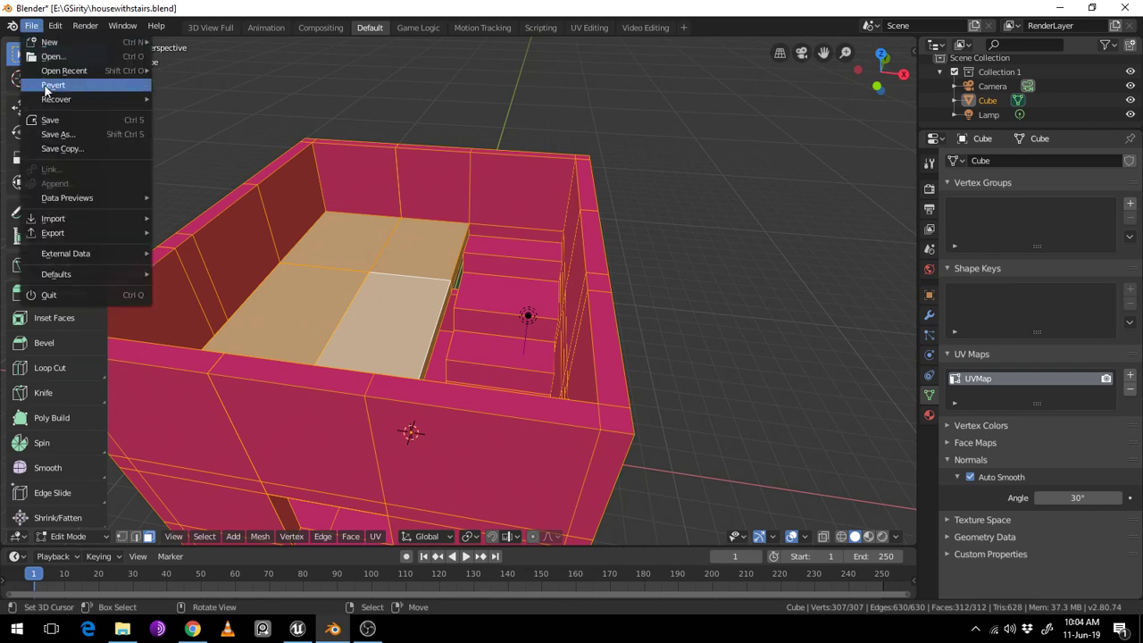
click(58, 136)
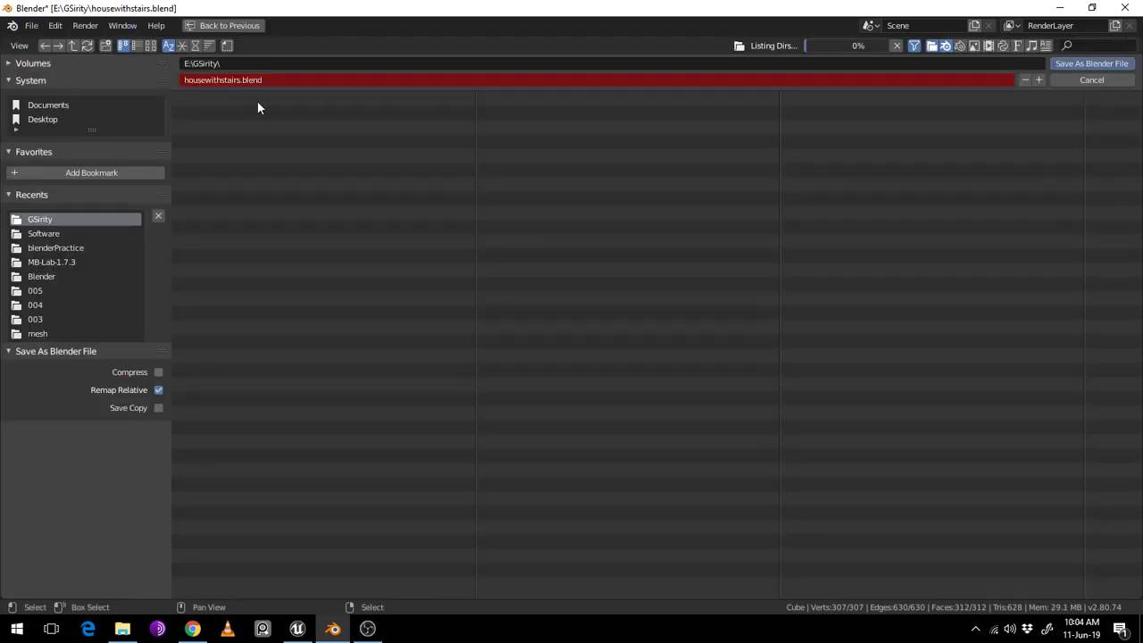
click(274, 79)
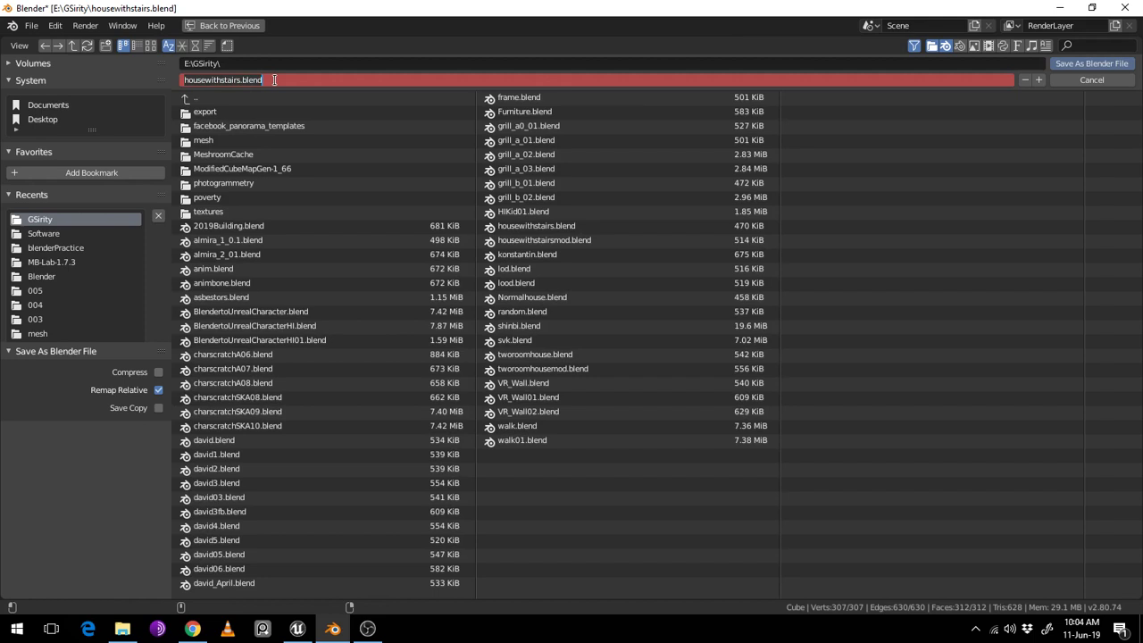
text(HouseUE4)
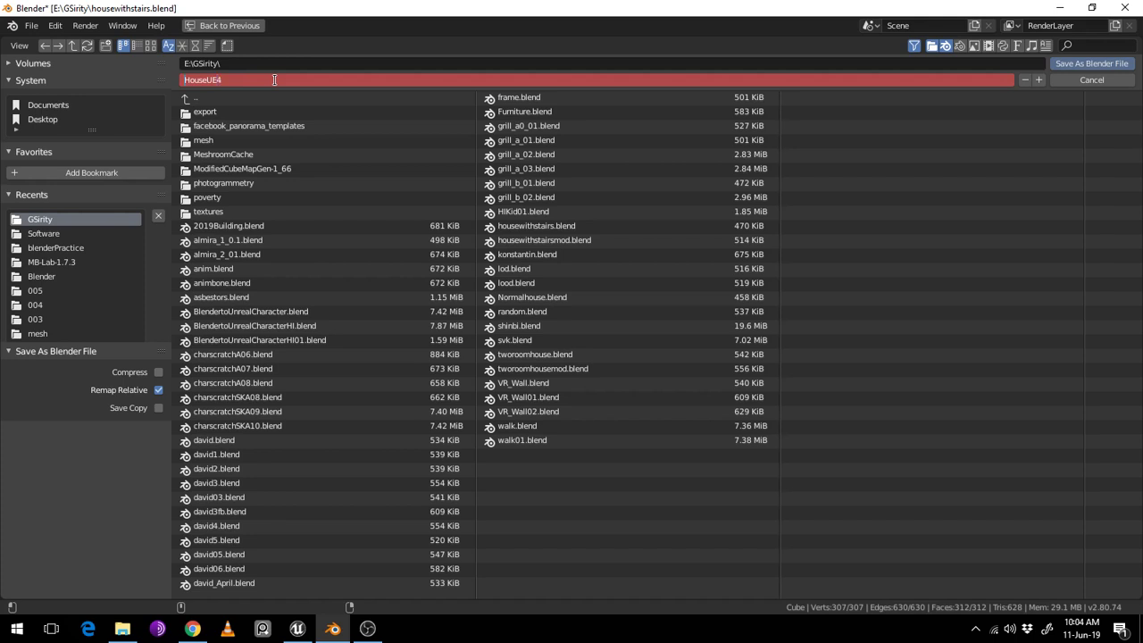
text(Game)
click(1090, 63)
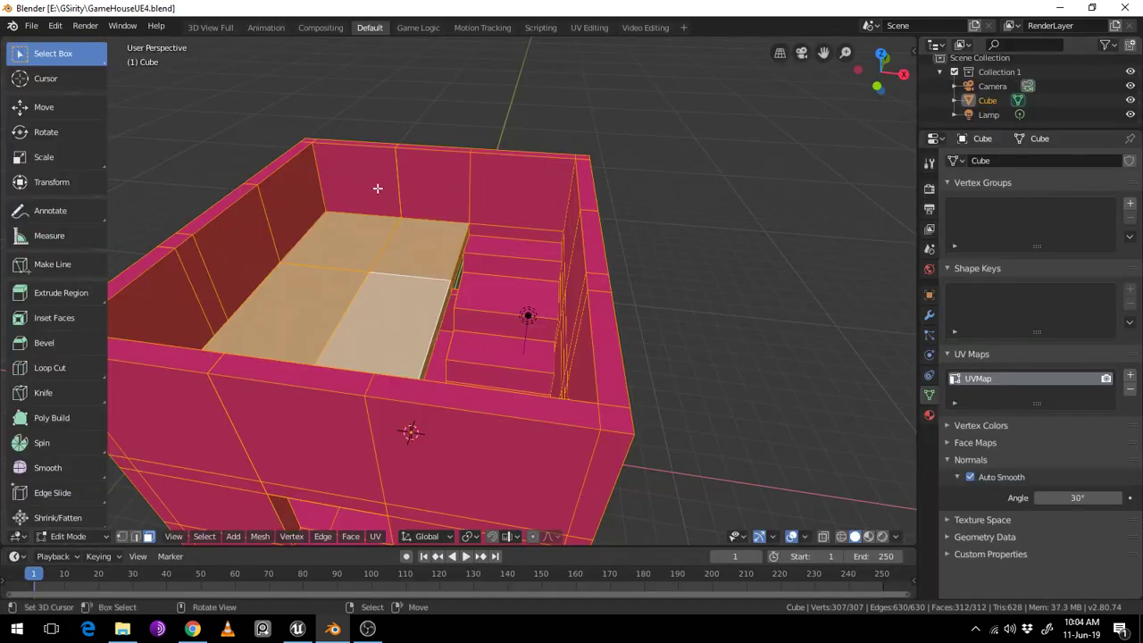
Export the house to GameHouseUE4.fbx with geometry smoothing set to Edge
click(32, 27)
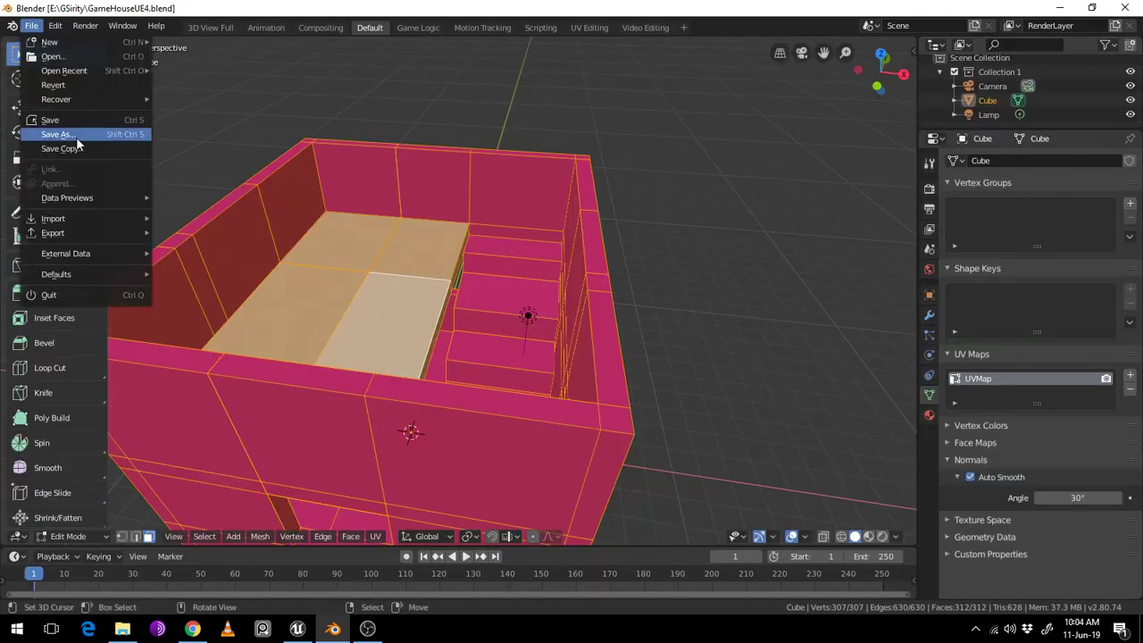
mouse_move(93, 218)
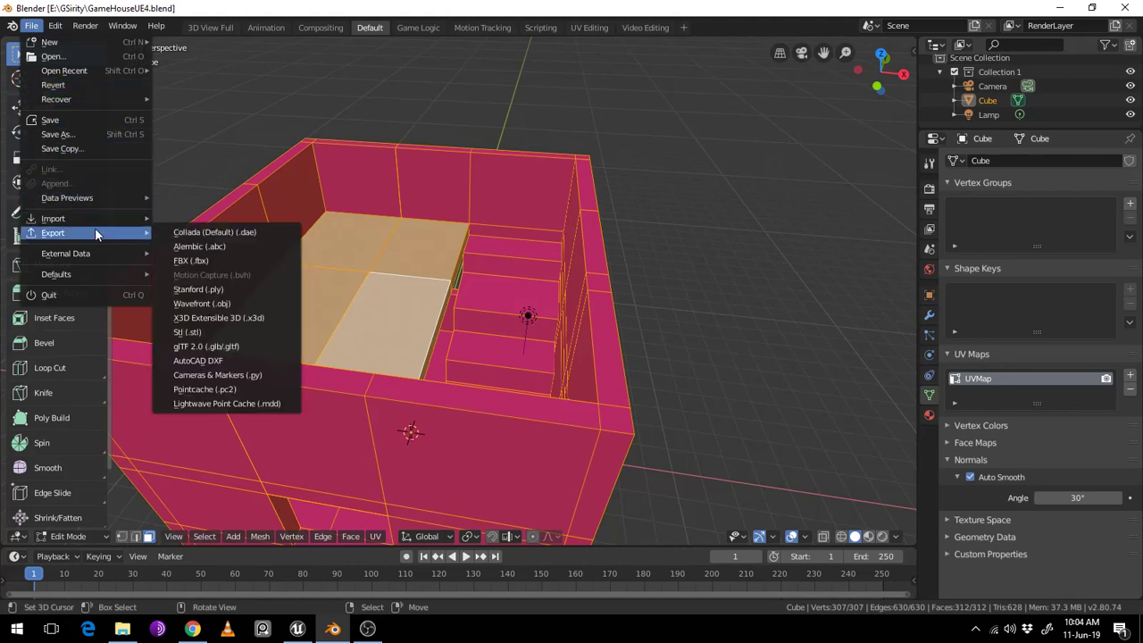
click(227, 259)
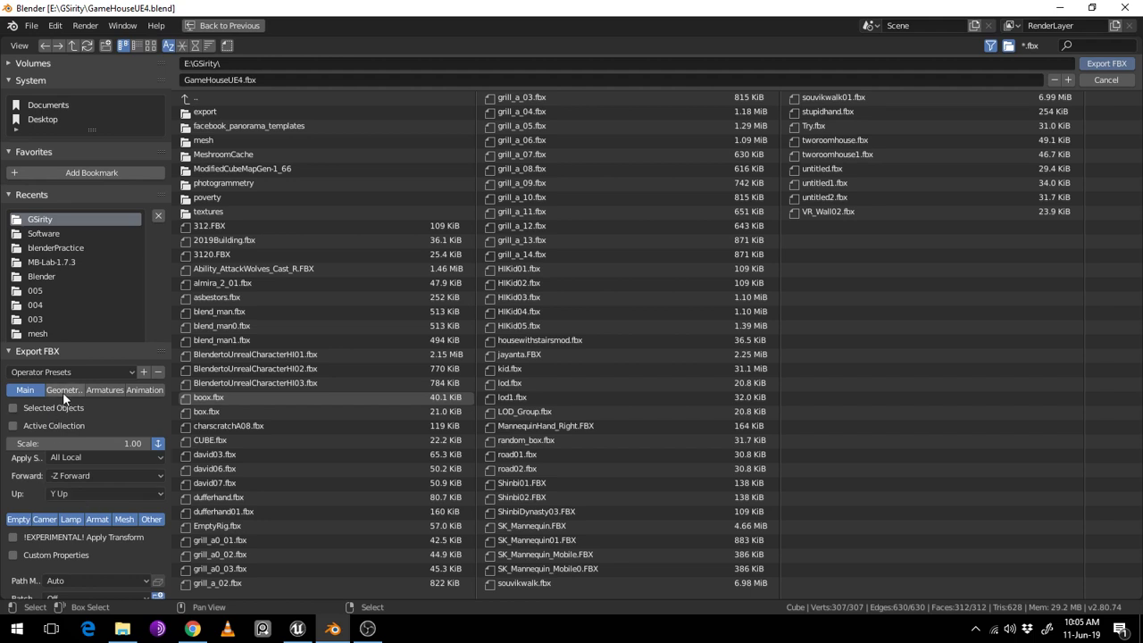
click(63, 392)
click(75, 445)
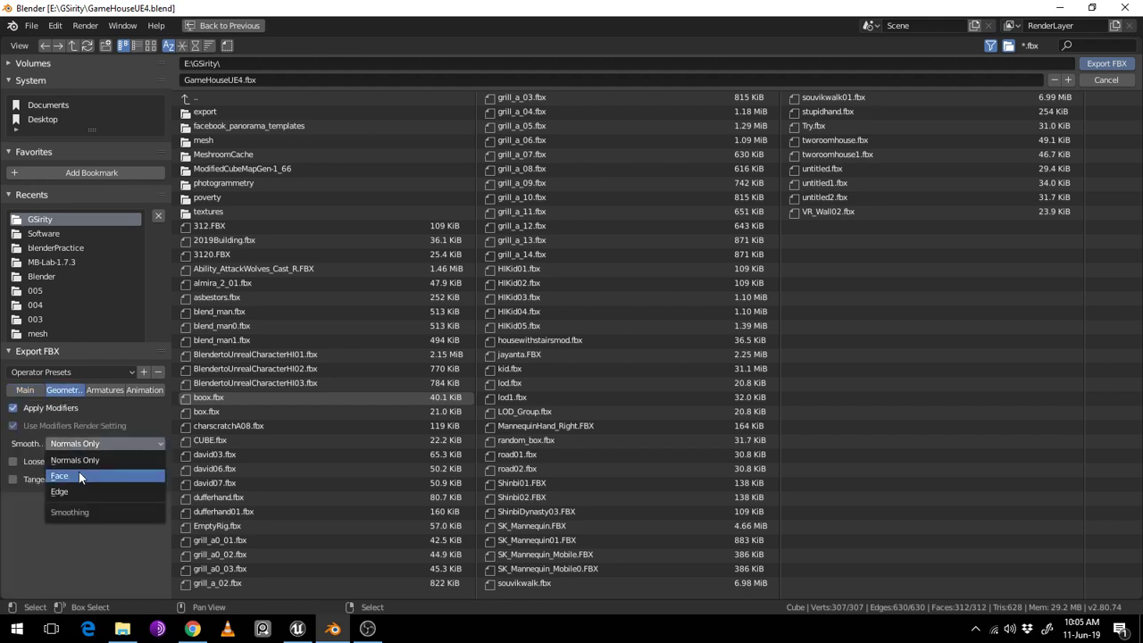
click(78, 491)
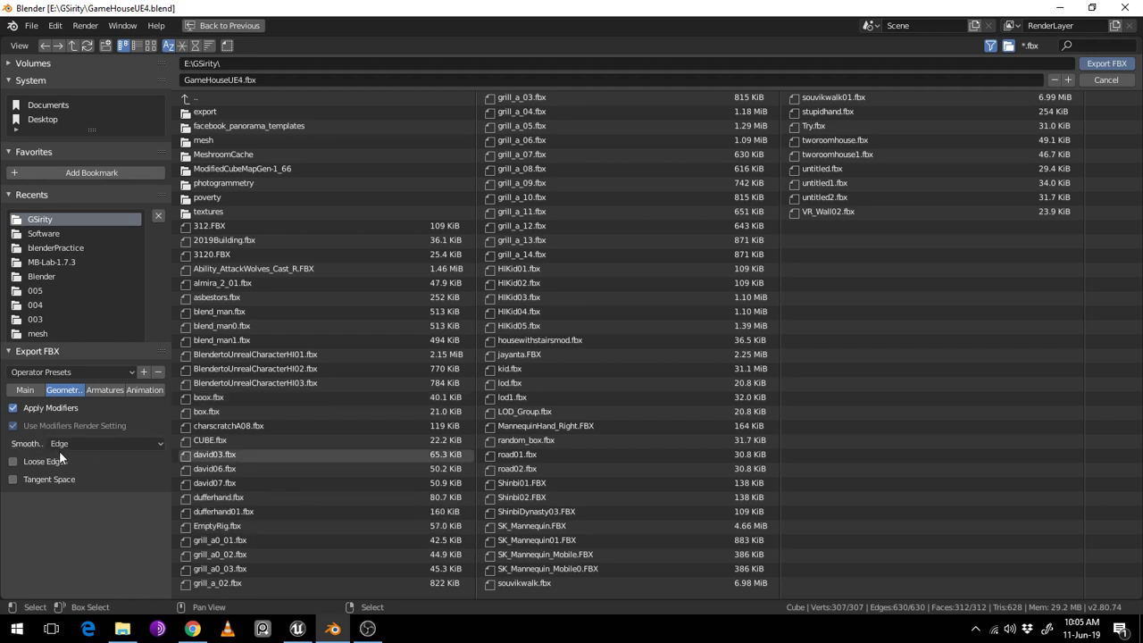
click(1093, 67)
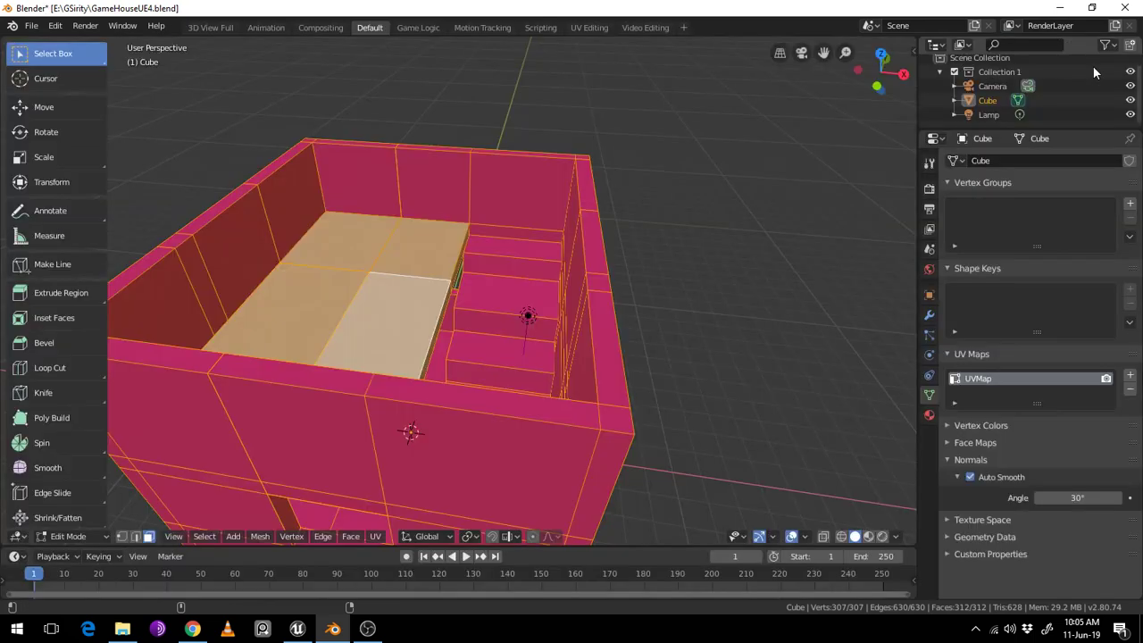
click(1060, 7)
Create a new folder named Game_Assets in Unreal's Content folder
click(297, 629)
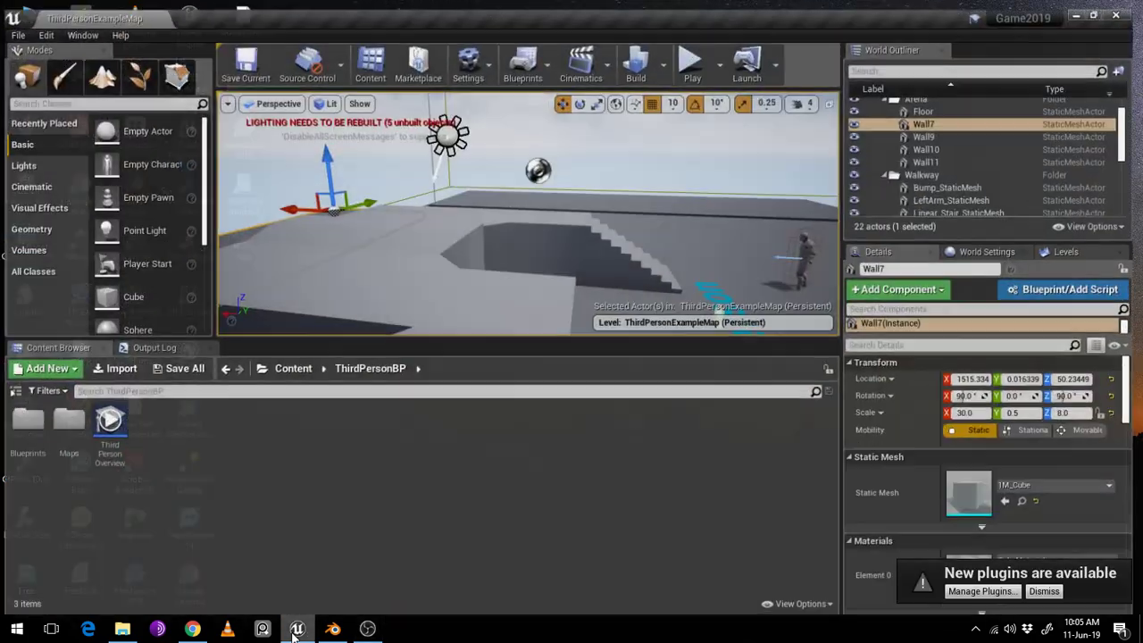
click(294, 367)
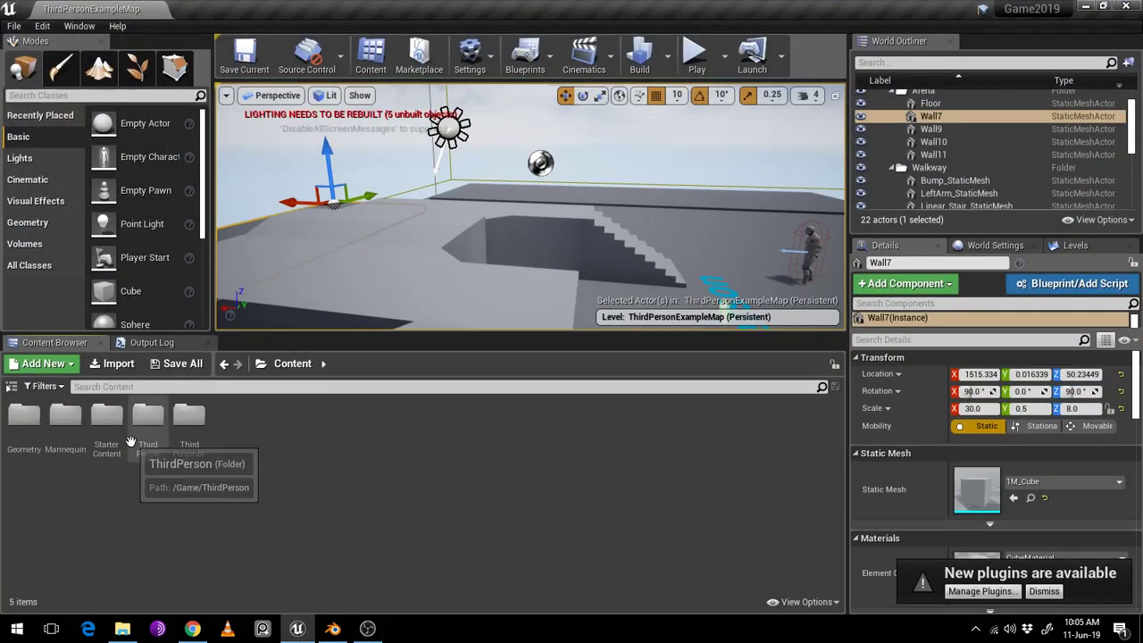
right_click(254, 426)
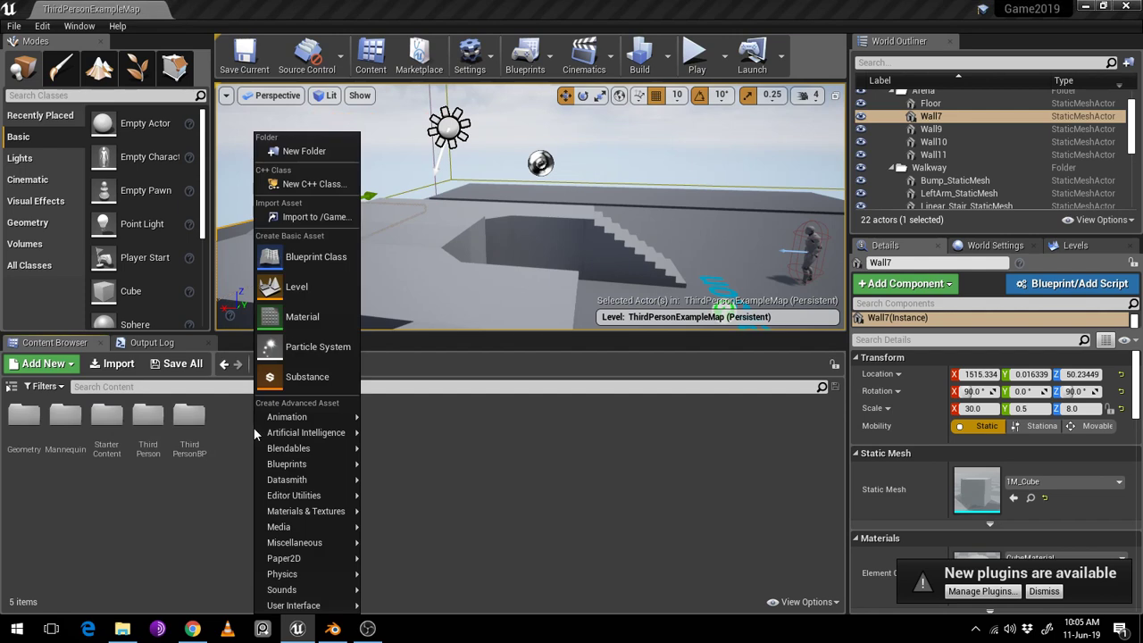
click(323, 153)
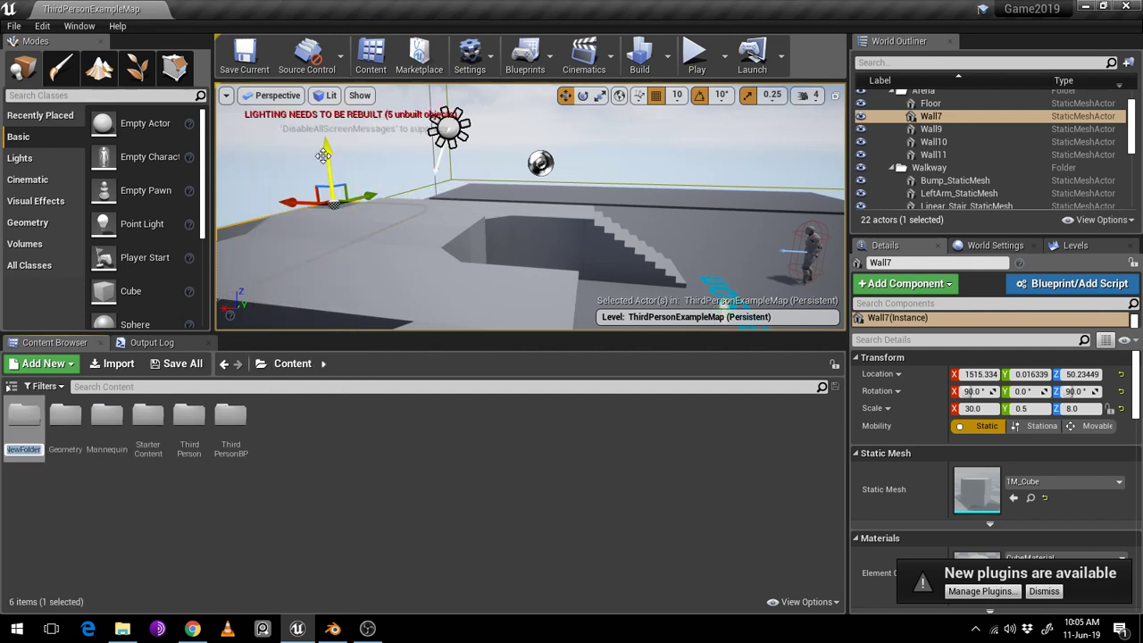
text(Game.A)
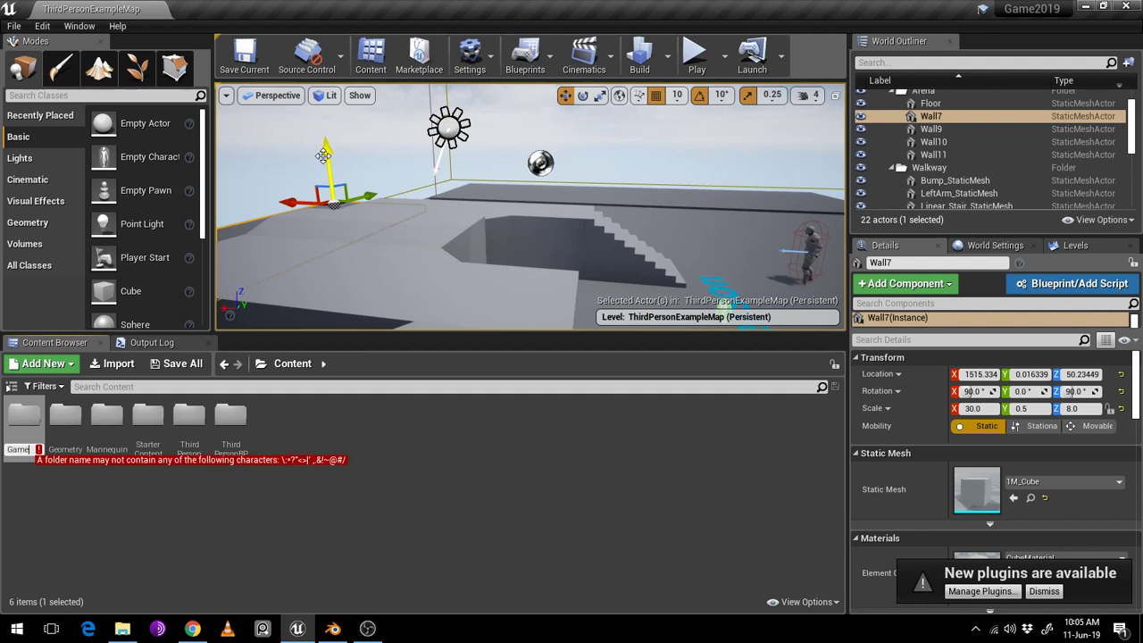
text(A)
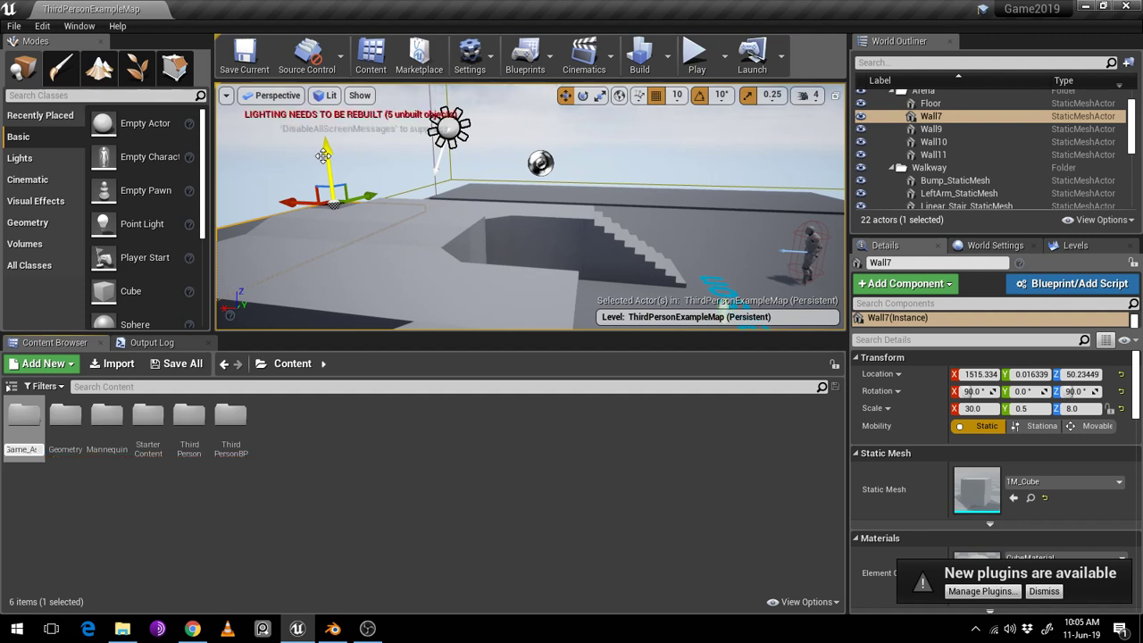
text(ssets)
key(Return)
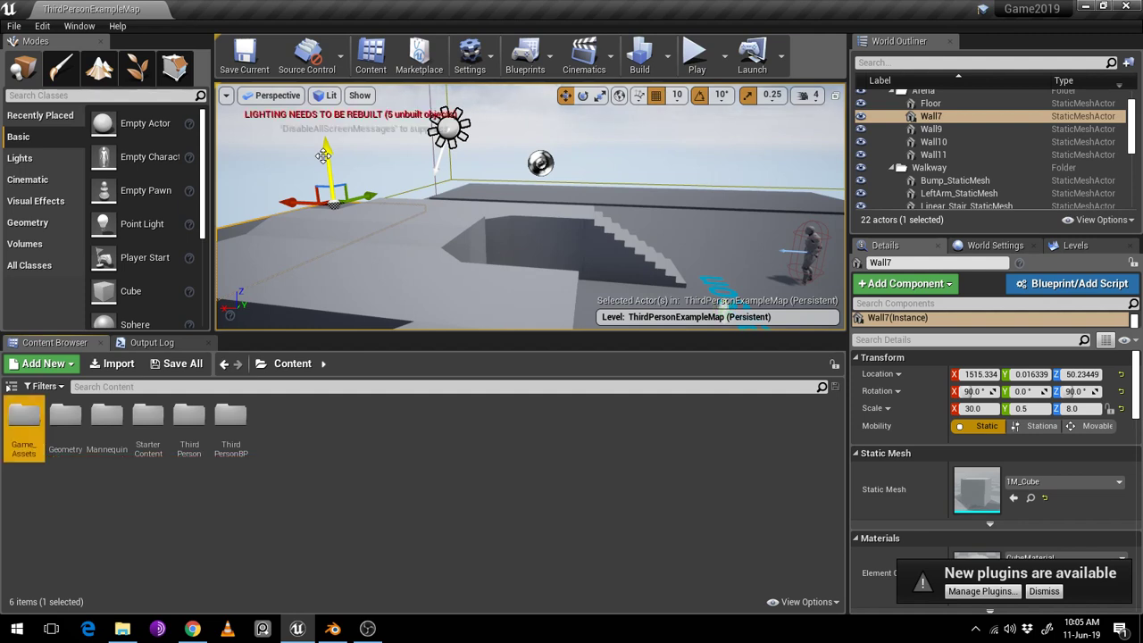
Tint the Game_Assets folder yellow-green (ACBC08FF)
right_click(16, 427)
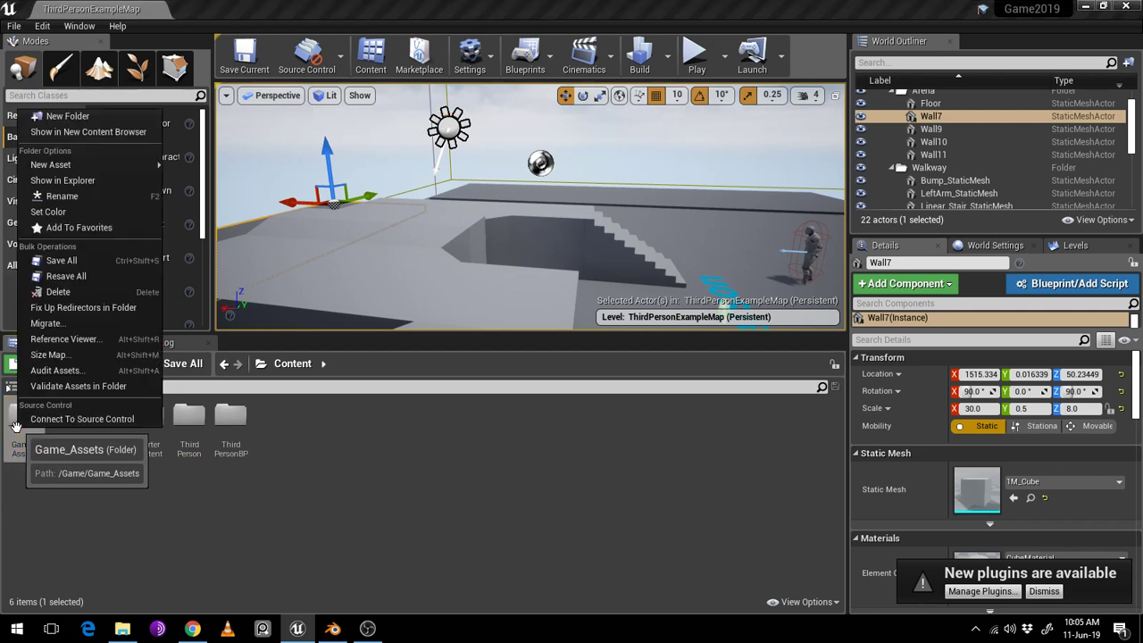
click(116, 212)
mouse_move(237, 328)
mouse_down()
mouse_move(250, 301)
mouse_move(259, 377)
mouse_up()
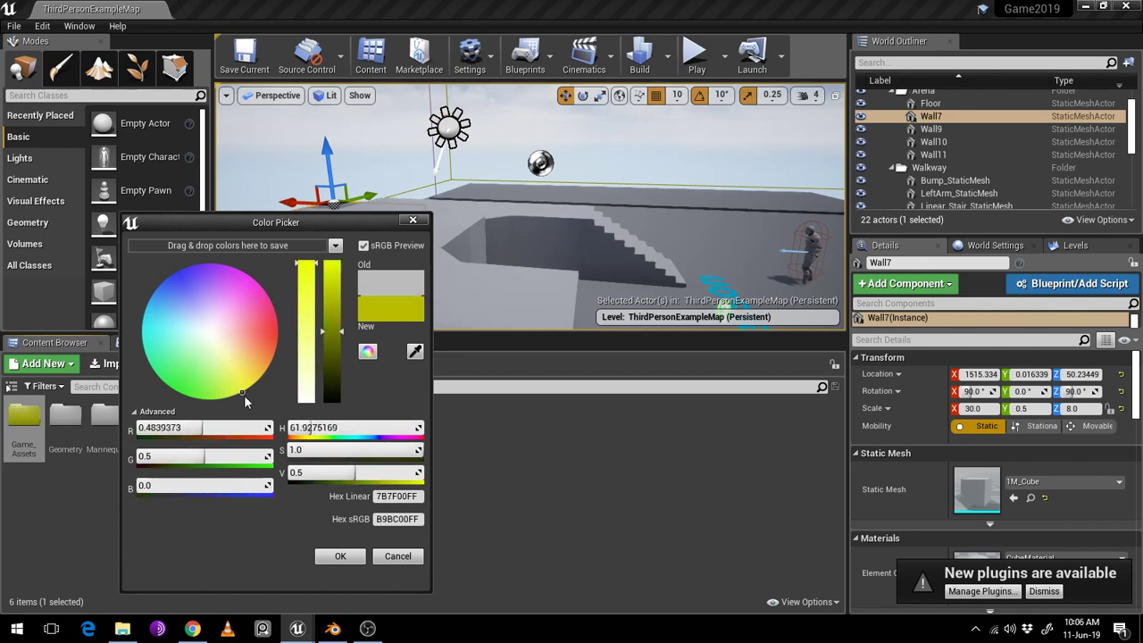
click(340, 555)
drag(24, 421, 12, 416)
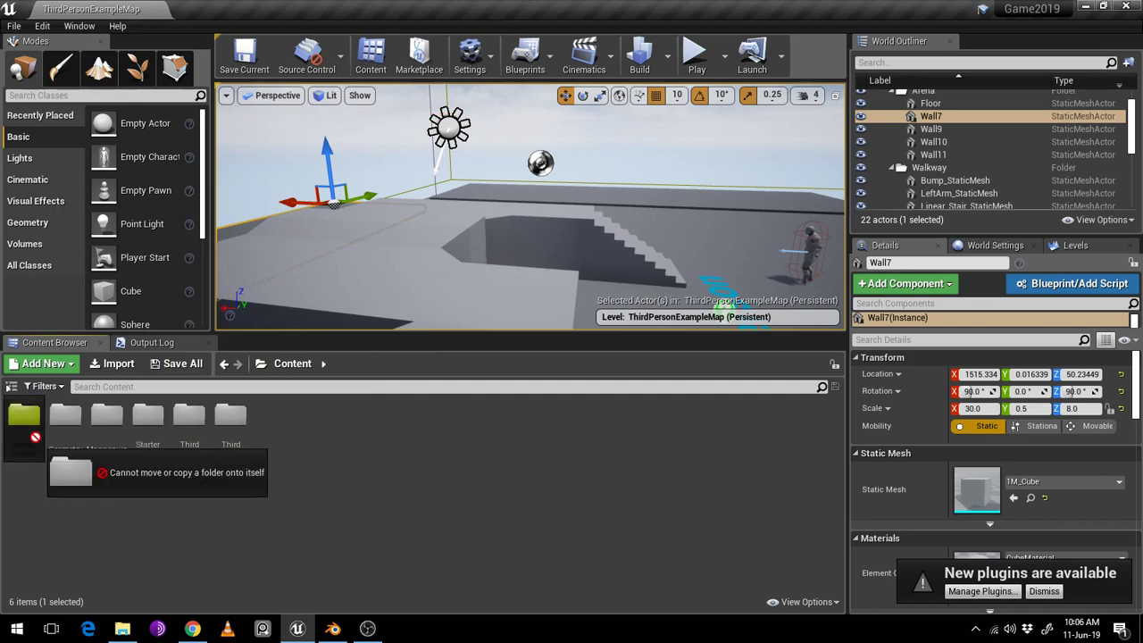
Open Game_Assets and start importing a file into it
double_click(20, 418)
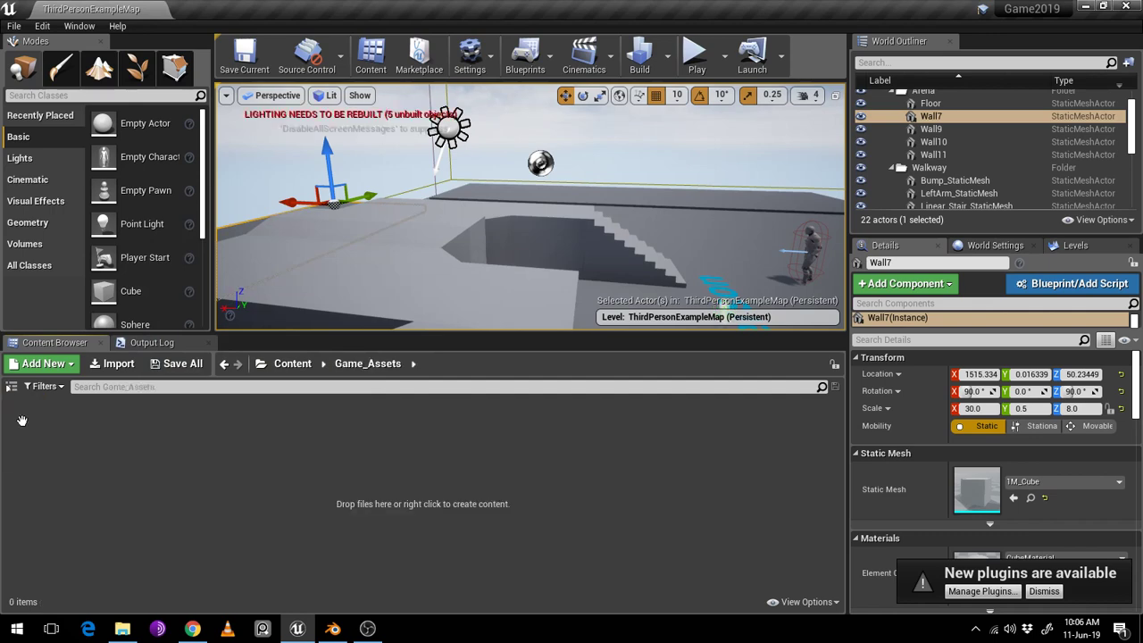
right_click(138, 442)
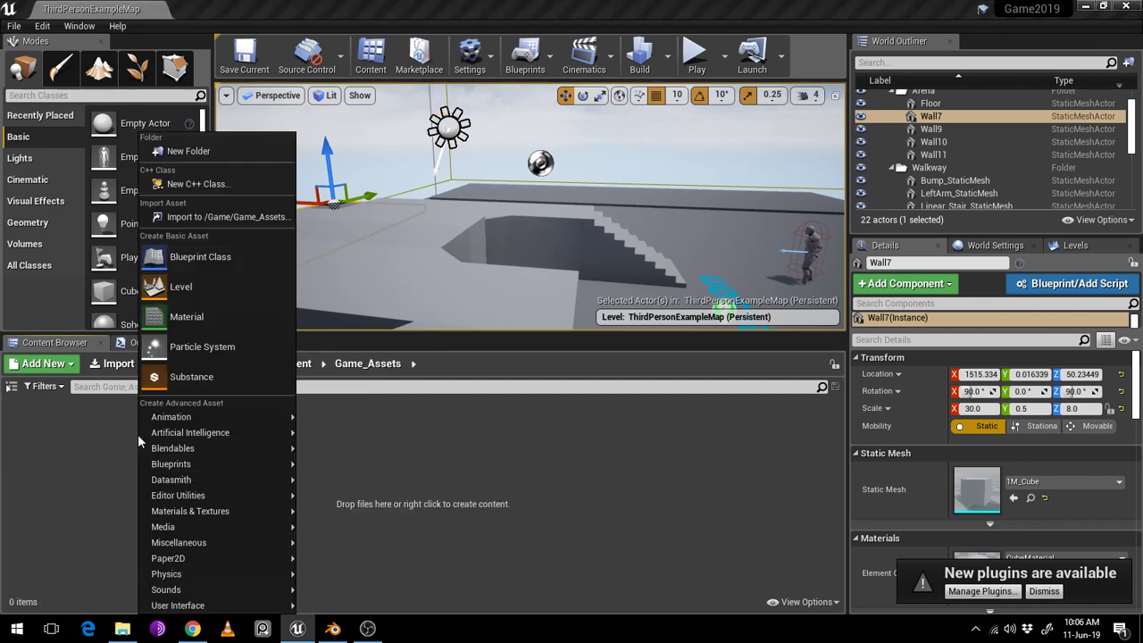
click(215, 223)
scroll(81, 263, down, 2)
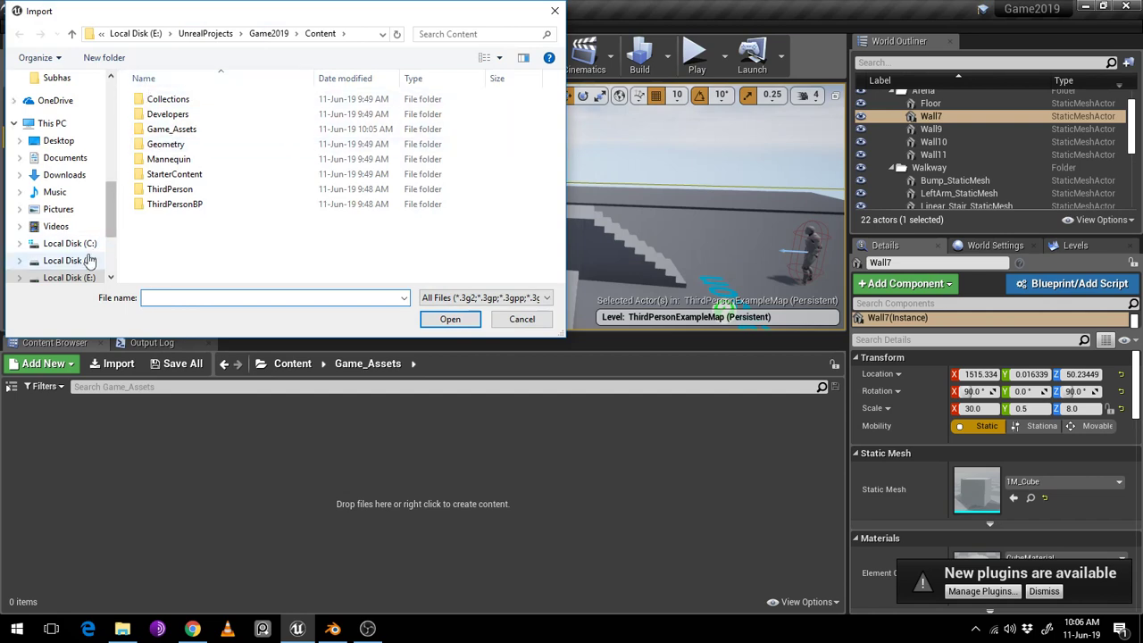
click(77, 256)
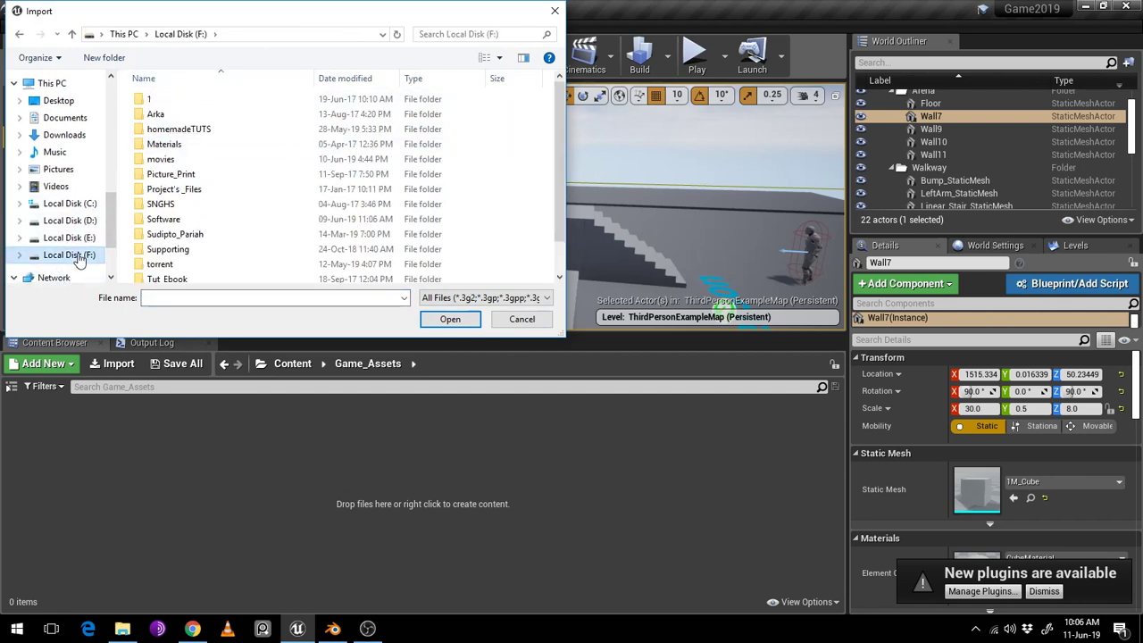
scroll(79, 259, down, 1)
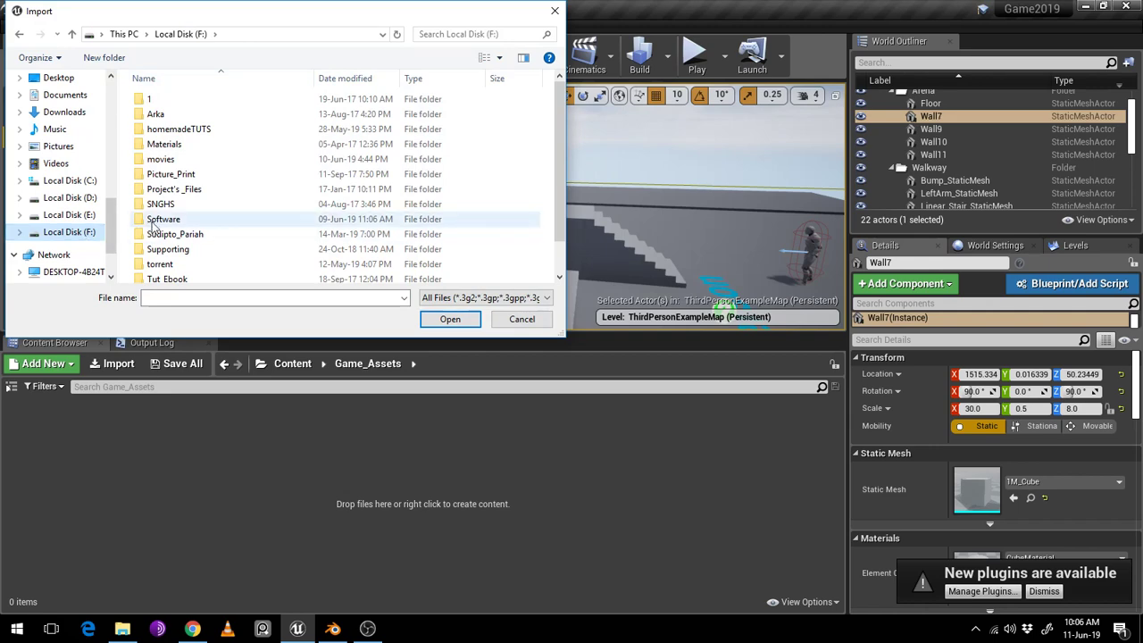
Check in Blender which folder the FBX was exported to
click(322, 586)
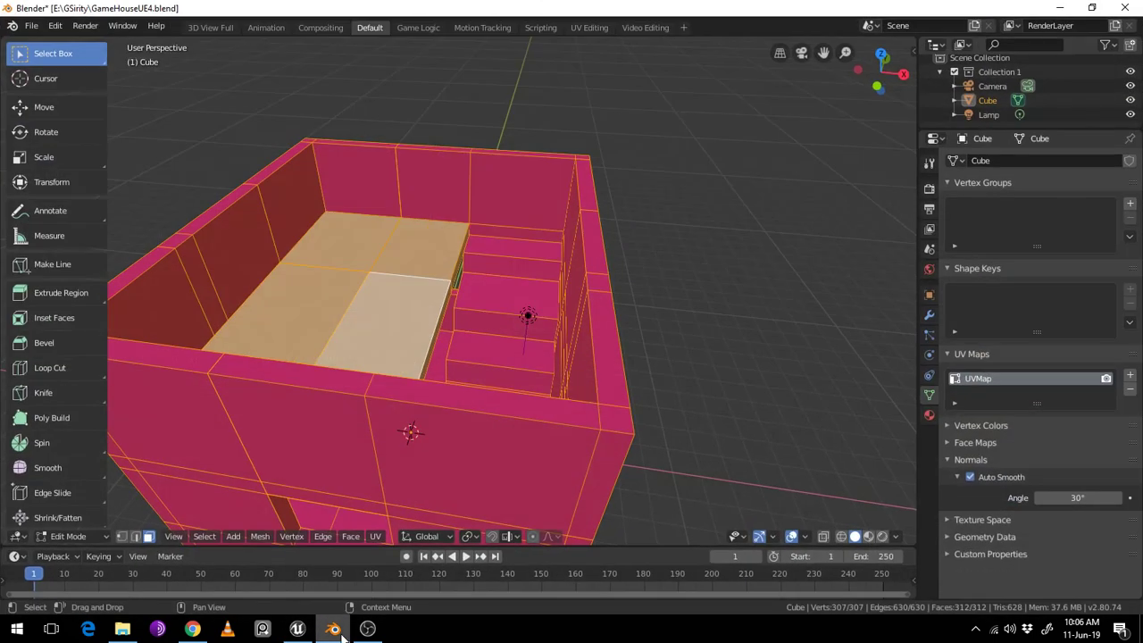
click(31, 26)
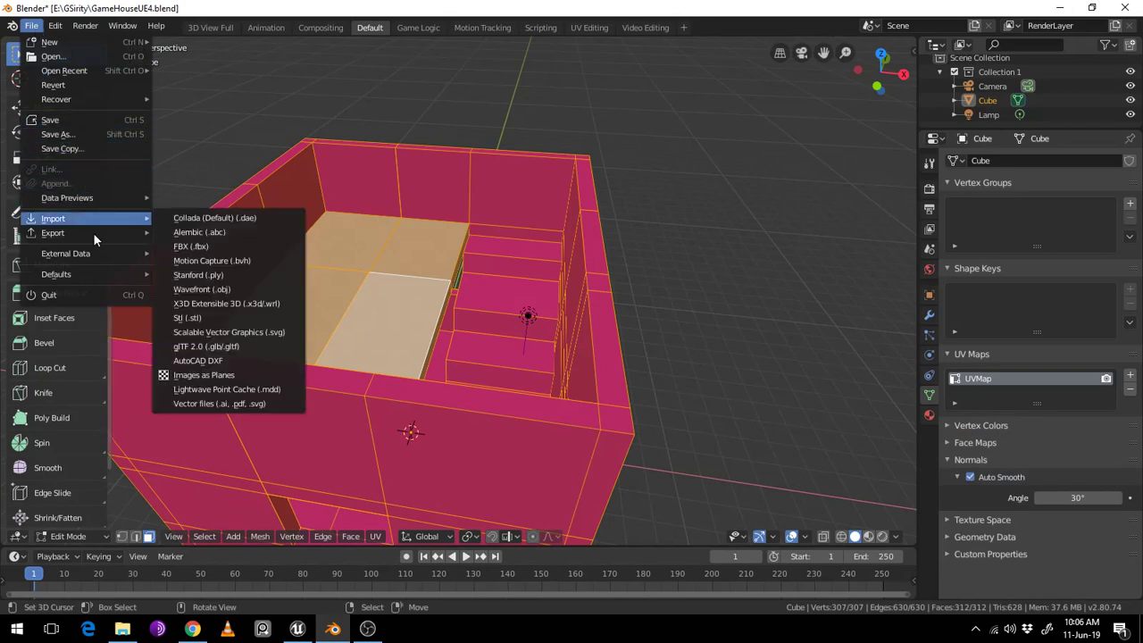
mouse_move(91, 232)
click(198, 259)
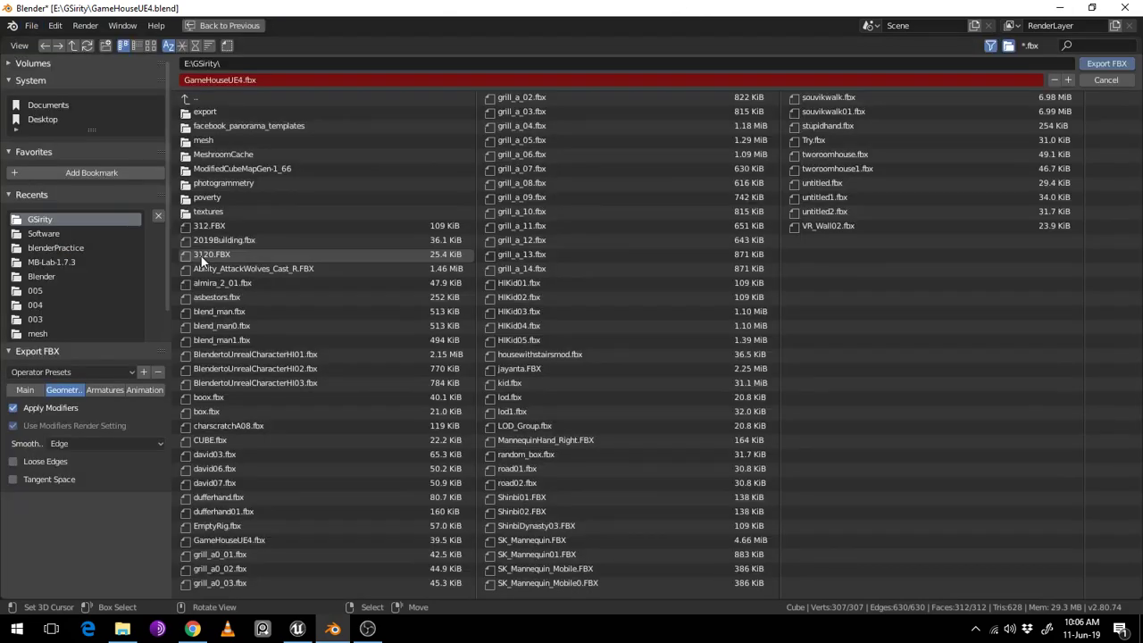
click(1050, 7)
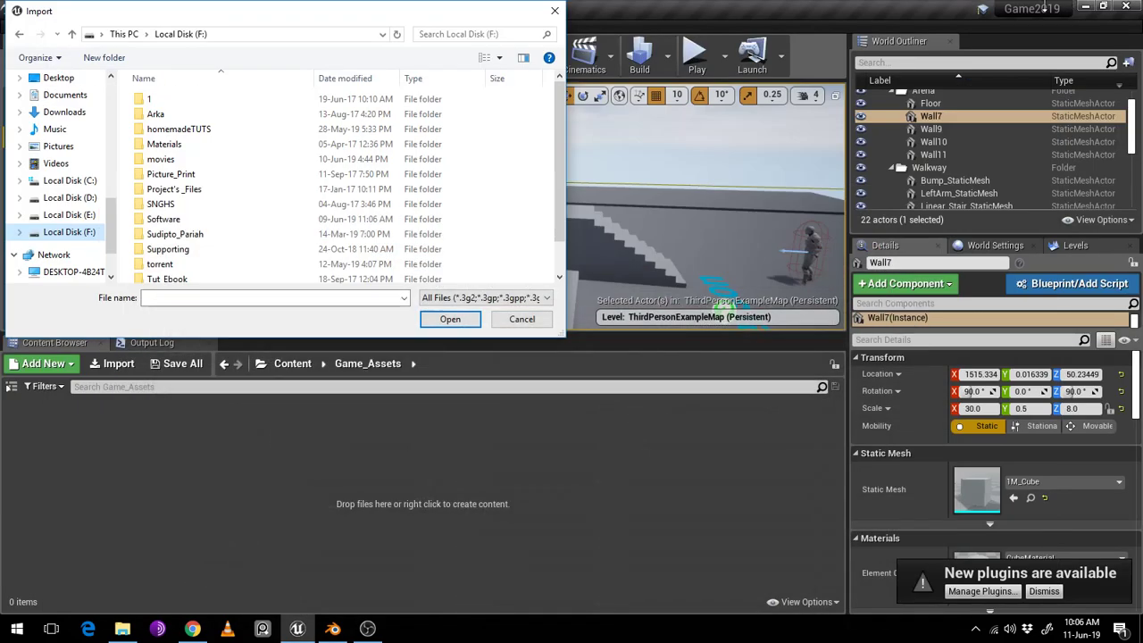
Browse to E:\GSirity and choose GameHouseUE4.fbx for import
click(67, 216)
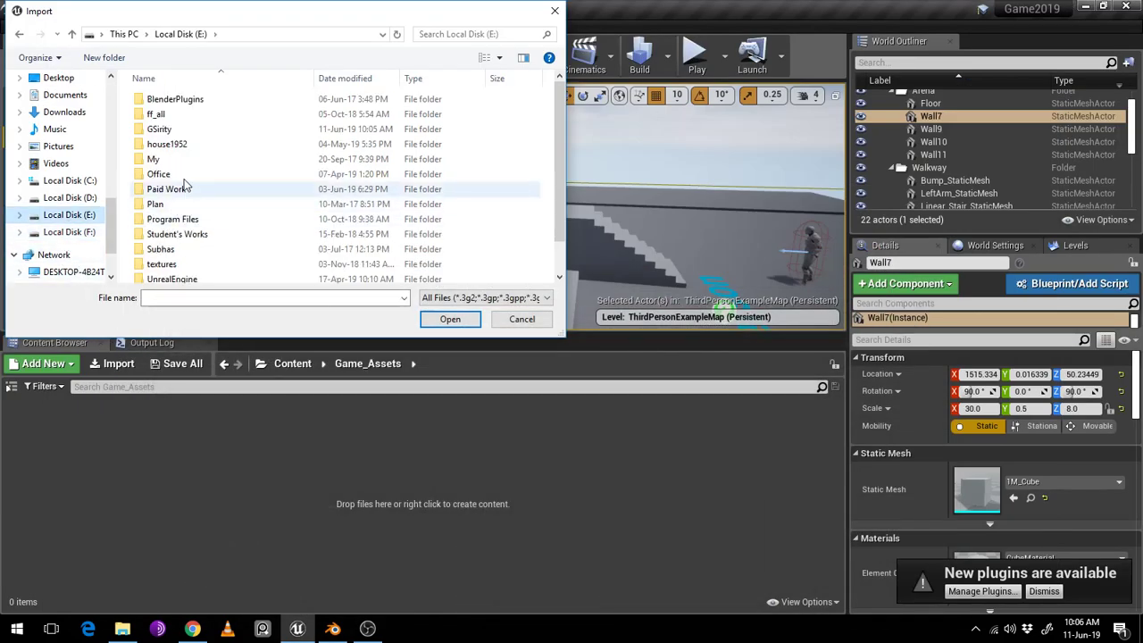
double_click(176, 132)
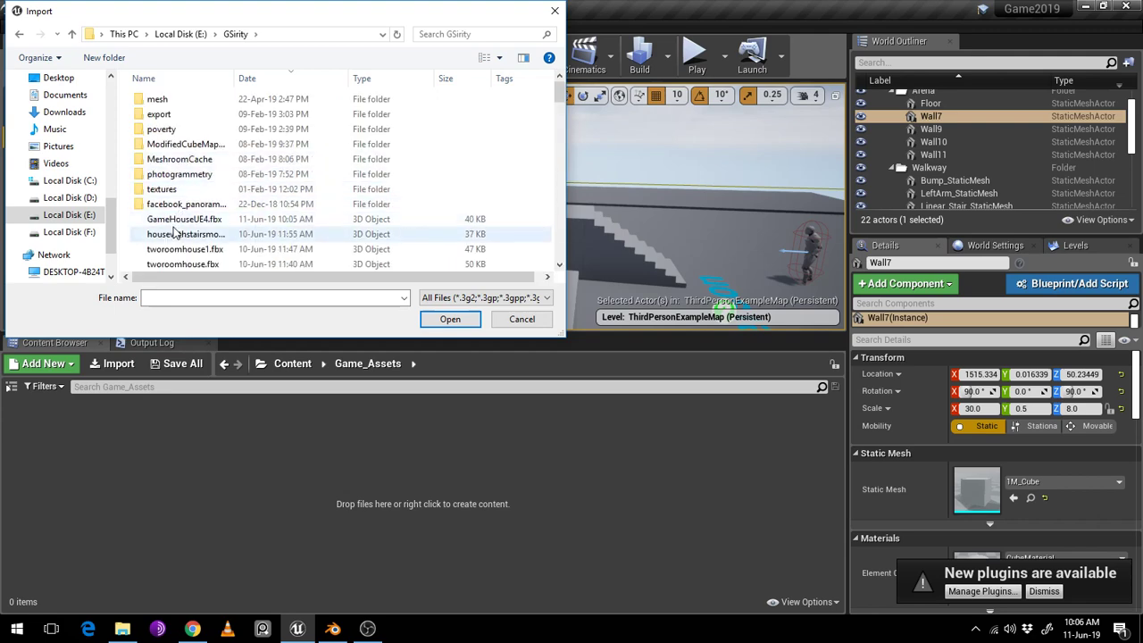
click(179, 220)
click(448, 320)
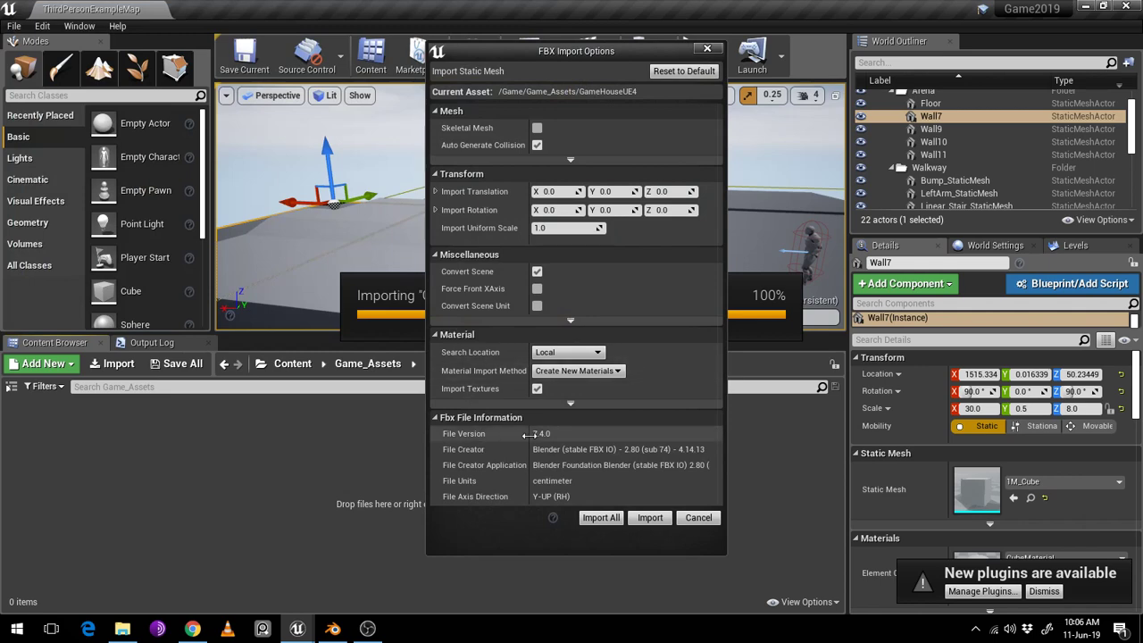
Import GameHouseUE4 with the default FBX options and open it in the Static Mesh Editor
click(608, 518)
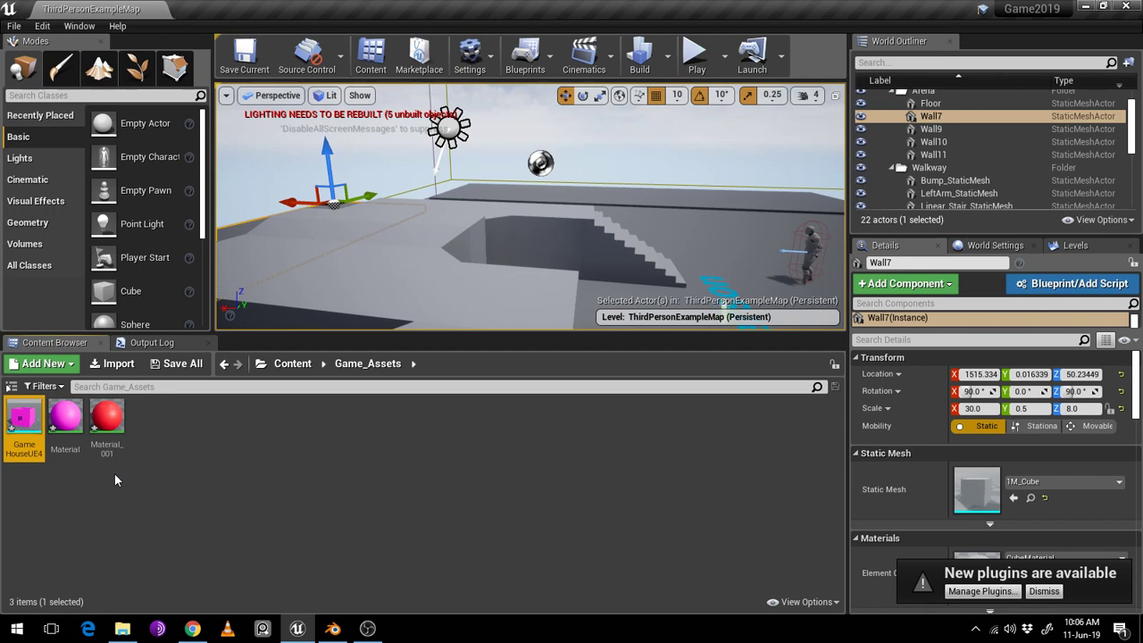
double_click(26, 426)
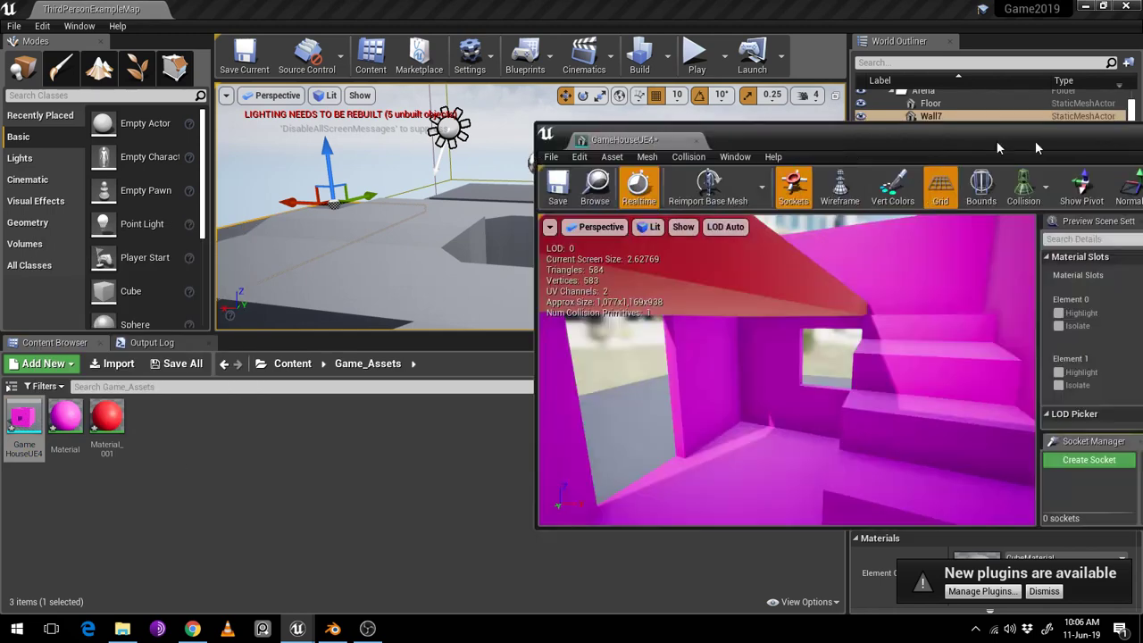
Maximize the Static Mesh Editor and look inside the house toward the stairs and walls
drag(1036, 145, 663, 74)
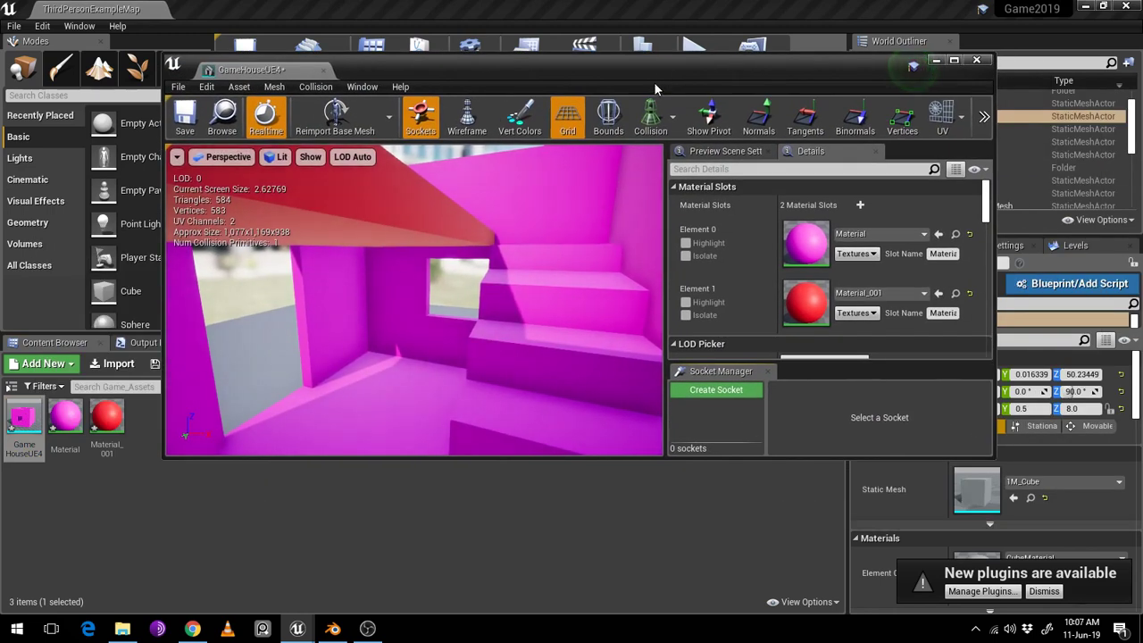
double_click(657, 67)
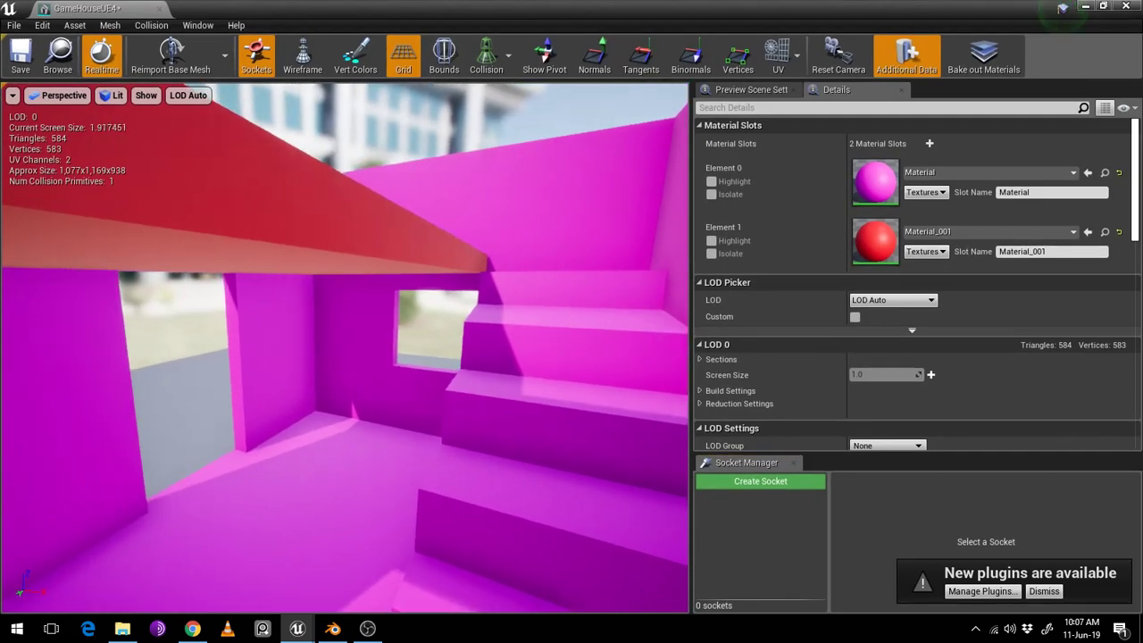
drag(345, 348, 384, 339)
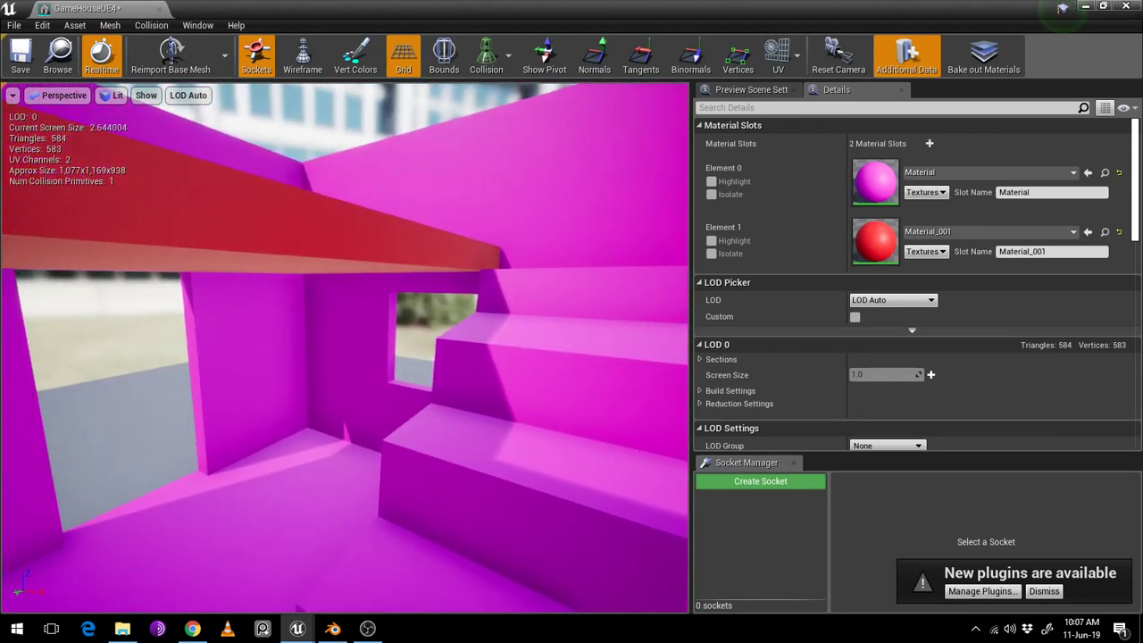
drag(384, 340, 534, 220)
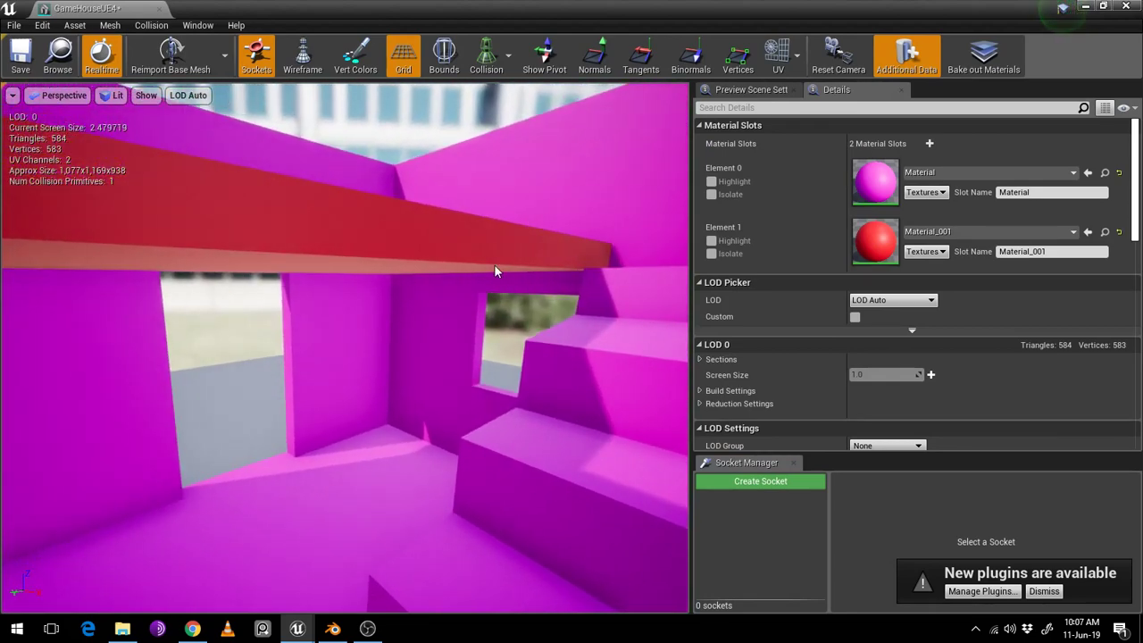
Compare the UV channel 0 and 1 overlays, then close the mesh editor
click(778, 54)
click(779, 121)
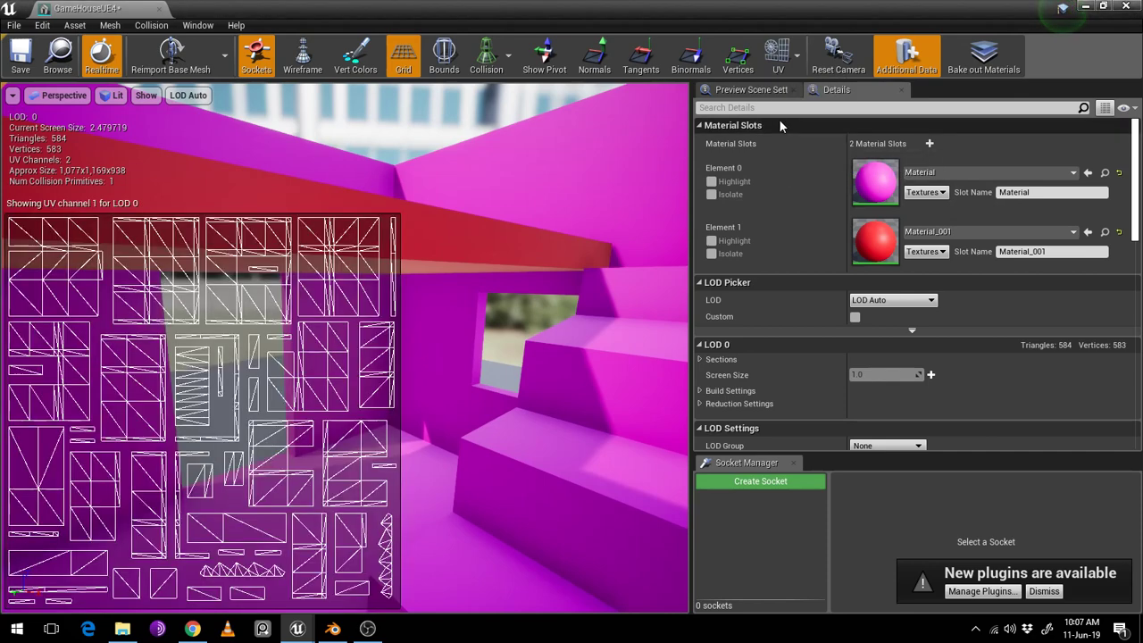
click(778, 54)
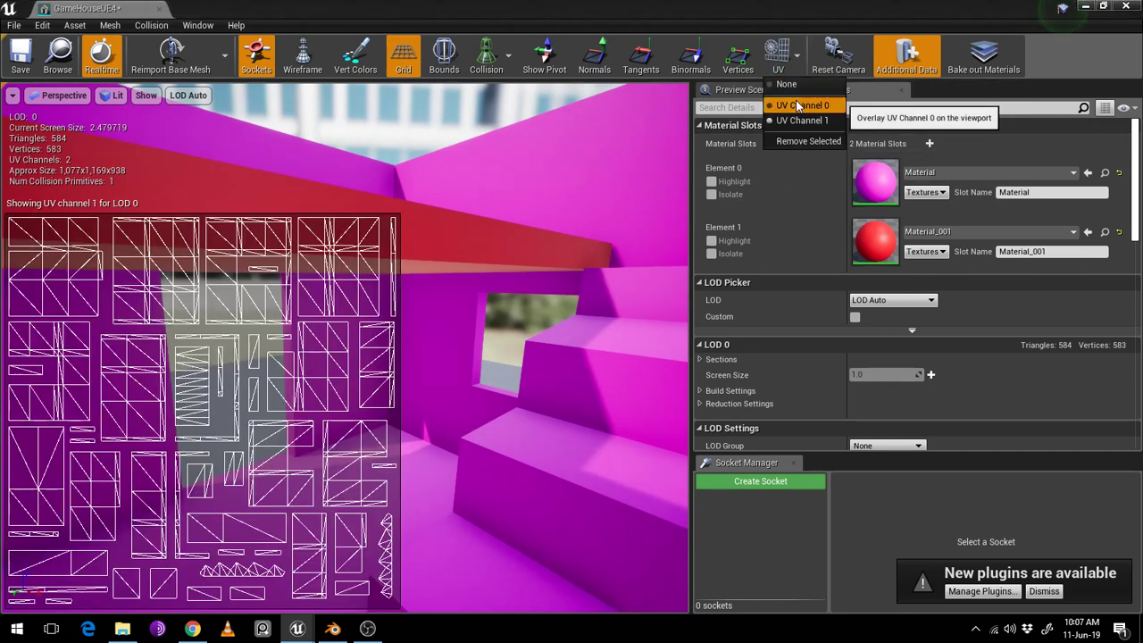
click(797, 105)
click(778, 54)
click(802, 121)
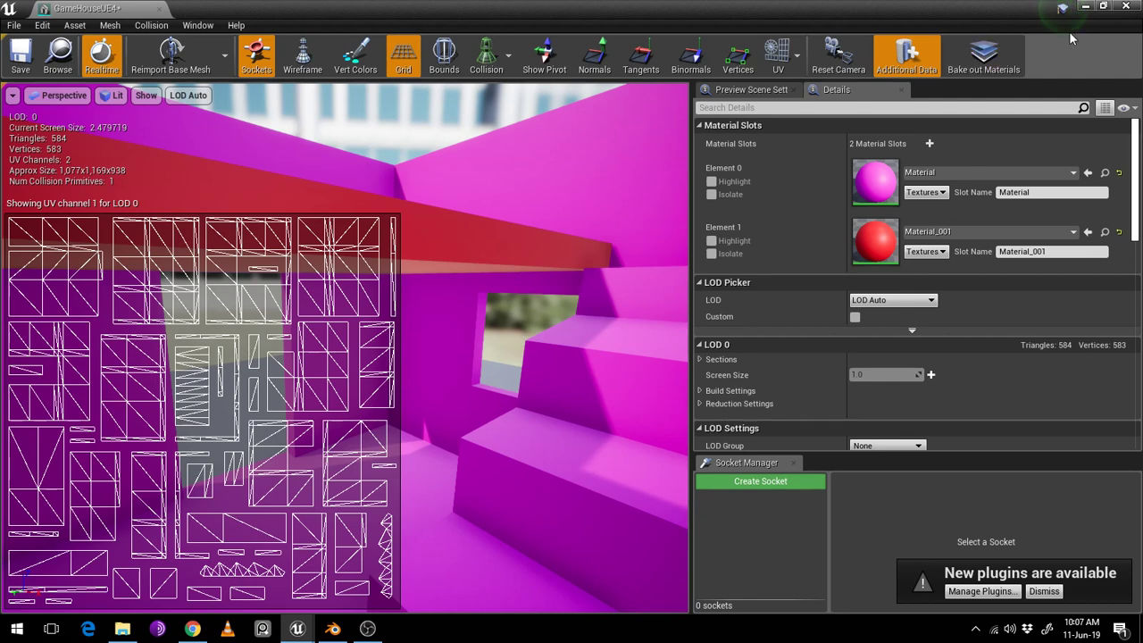
click(1123, 6)
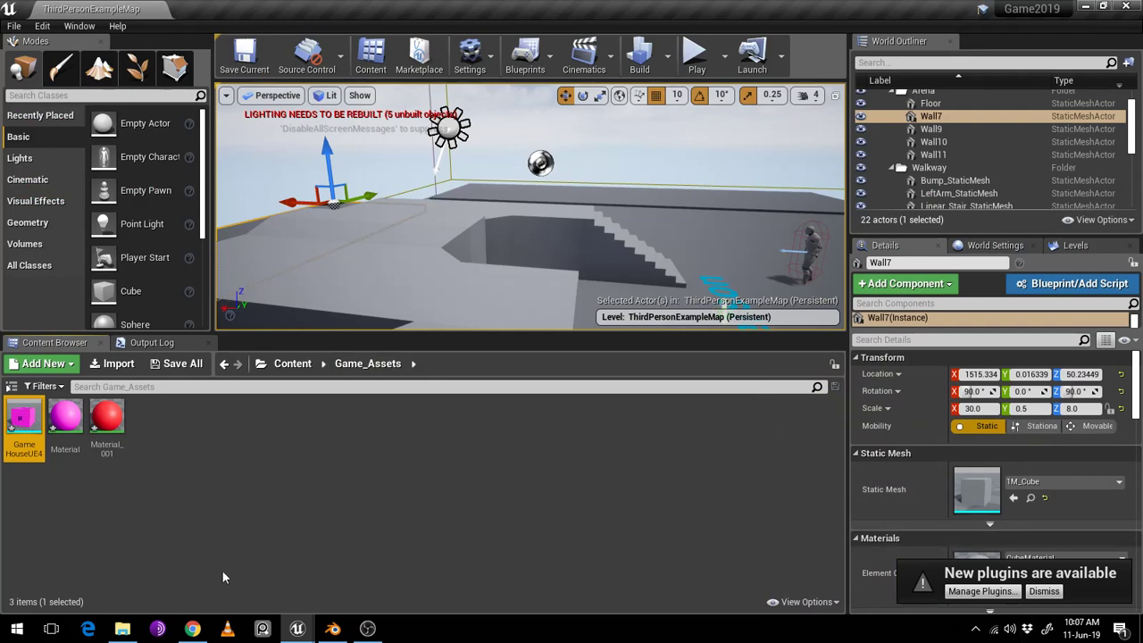
click(79, 26)
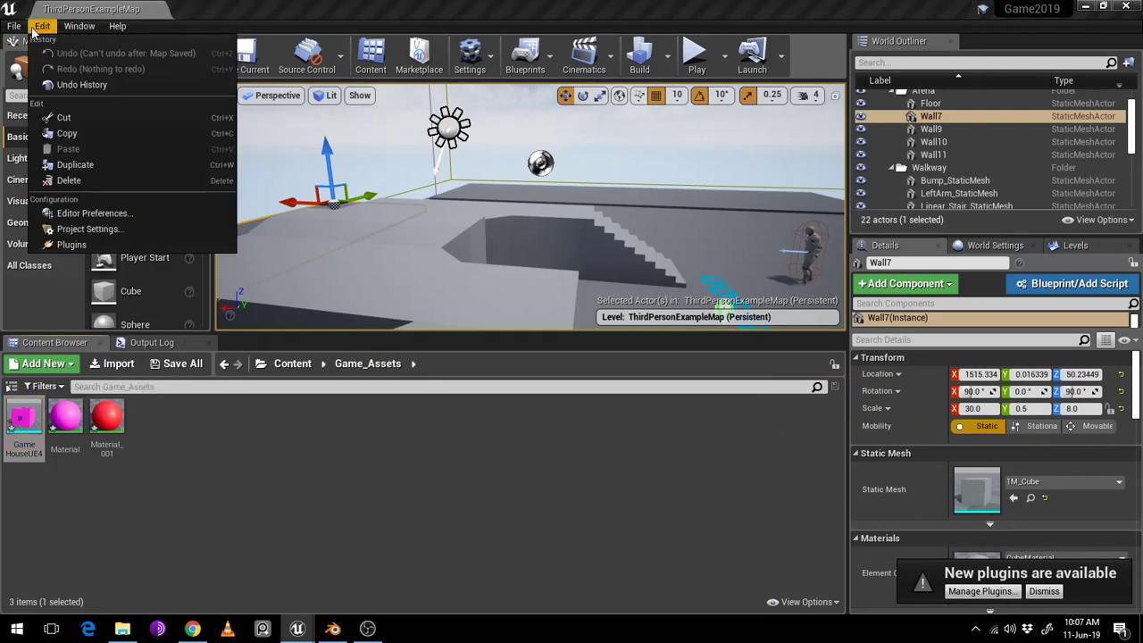
mouse_move(78, 26)
mouse_move(94, 54)
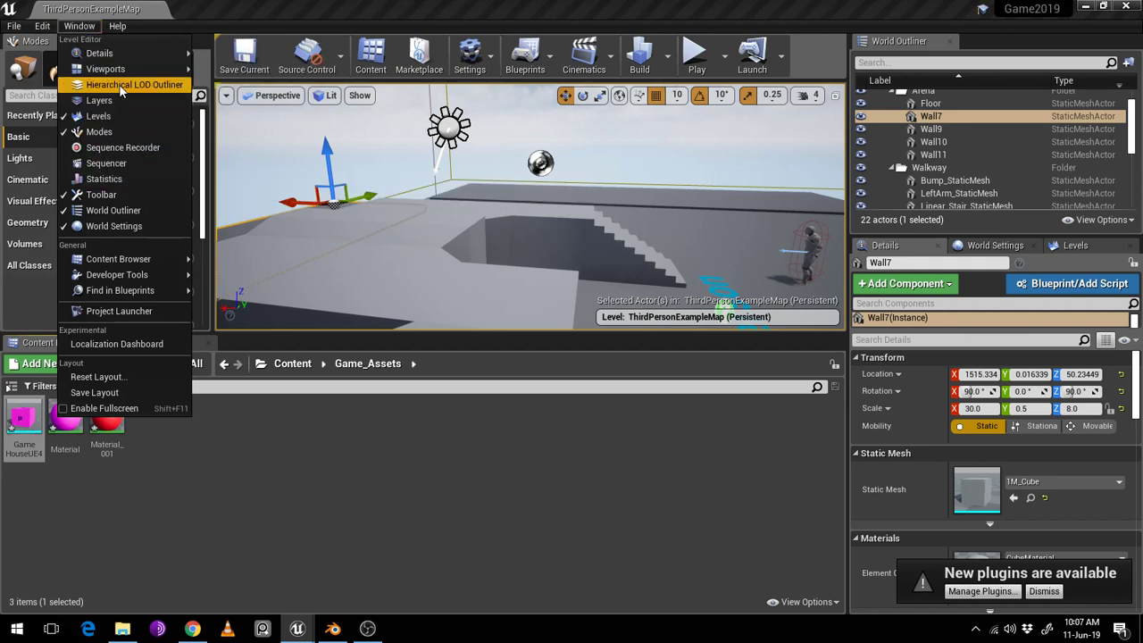
mouse_move(128, 75)
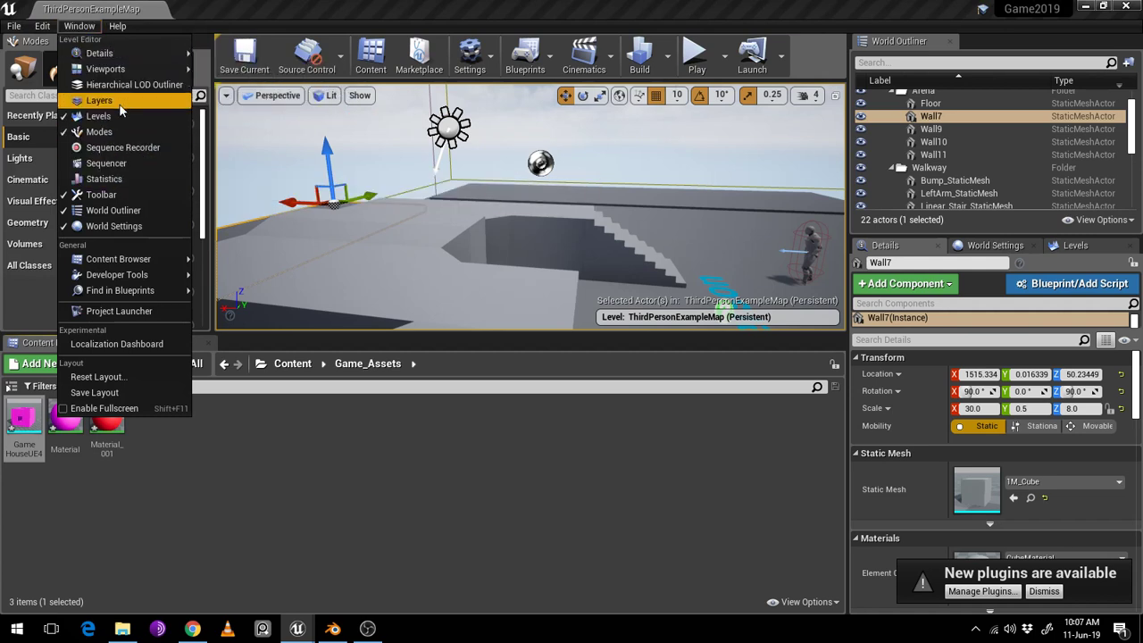
mouse_move(115, 258)
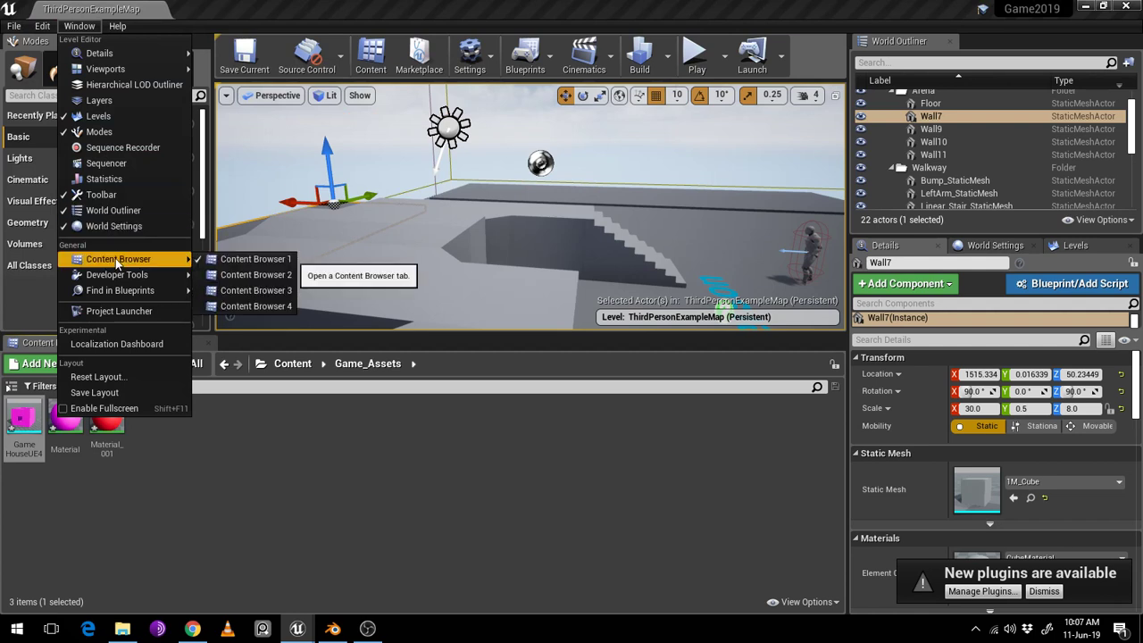
mouse_move(118, 281)
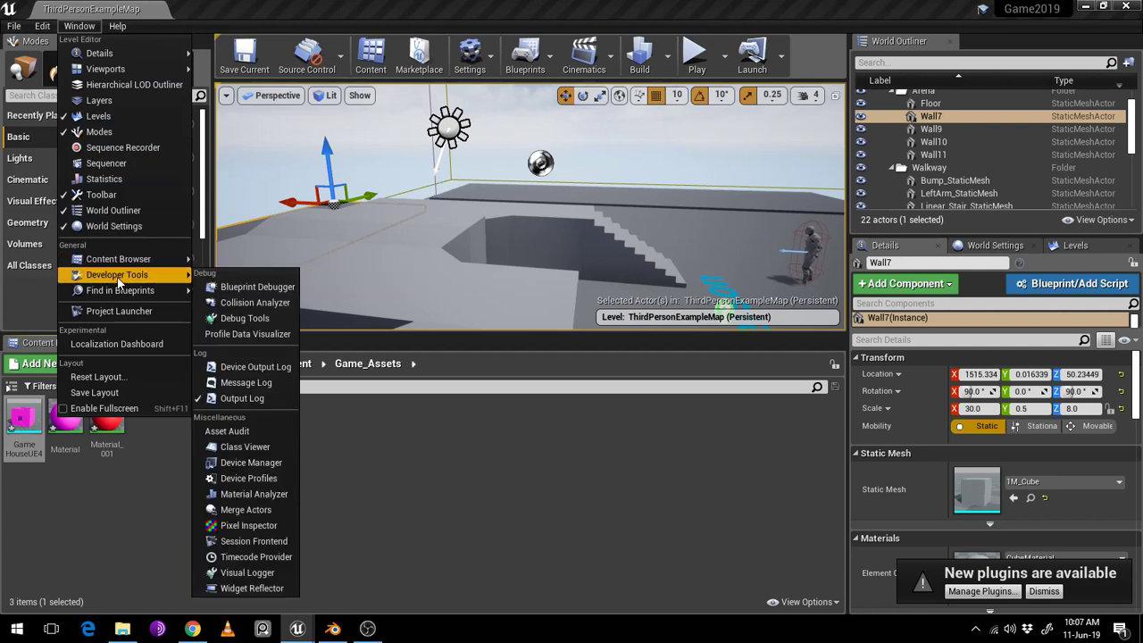
click(239, 382)
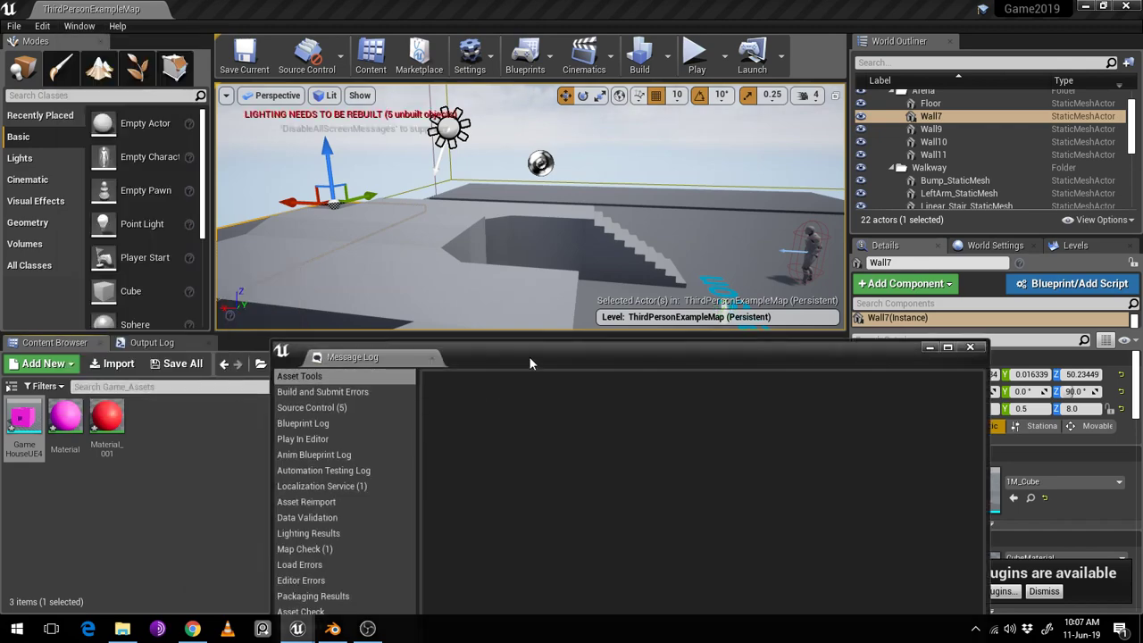
drag(531, 363, 340, 186)
click(788, 181)
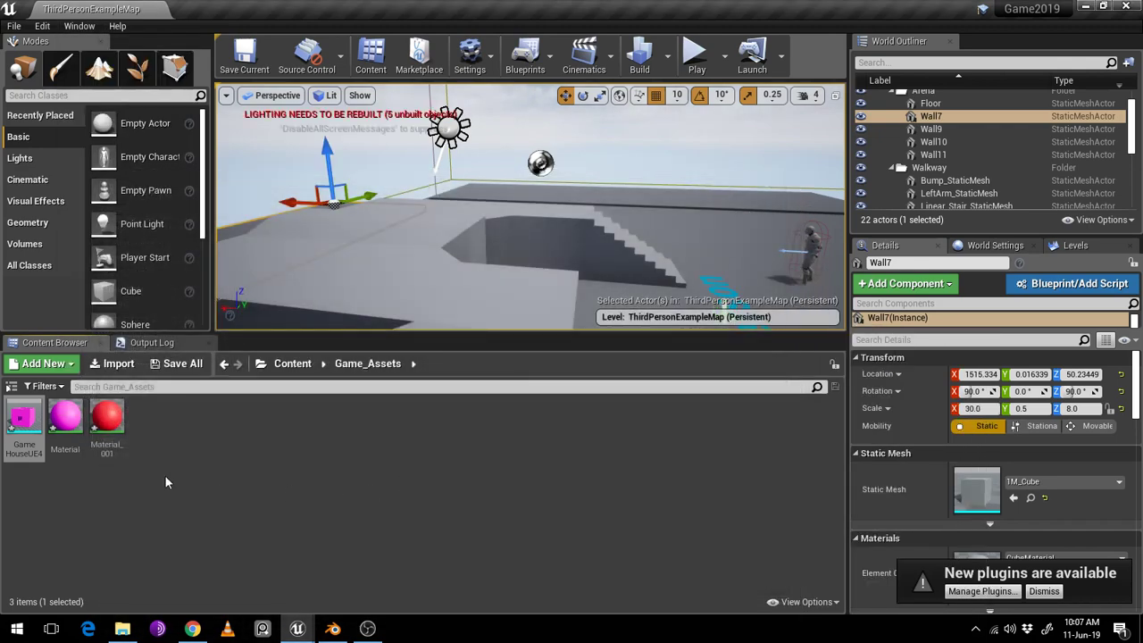
Assign M_Glass to the GameHouseUE4 mesh's Element 1 material slot
double_click(23, 418)
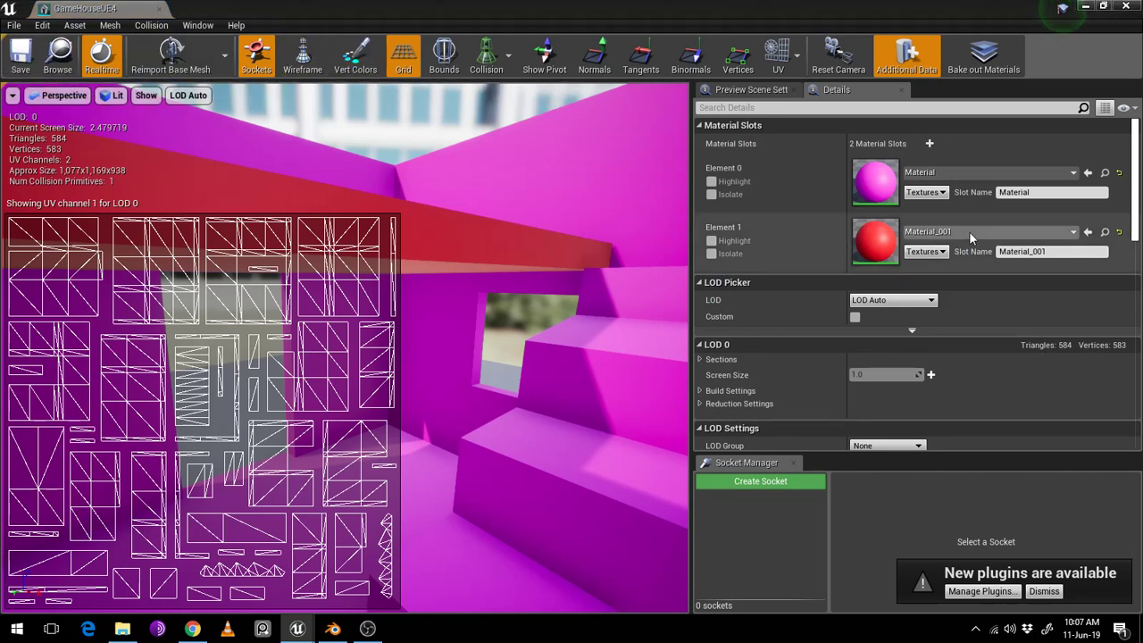
click(1051, 234)
text(glass)
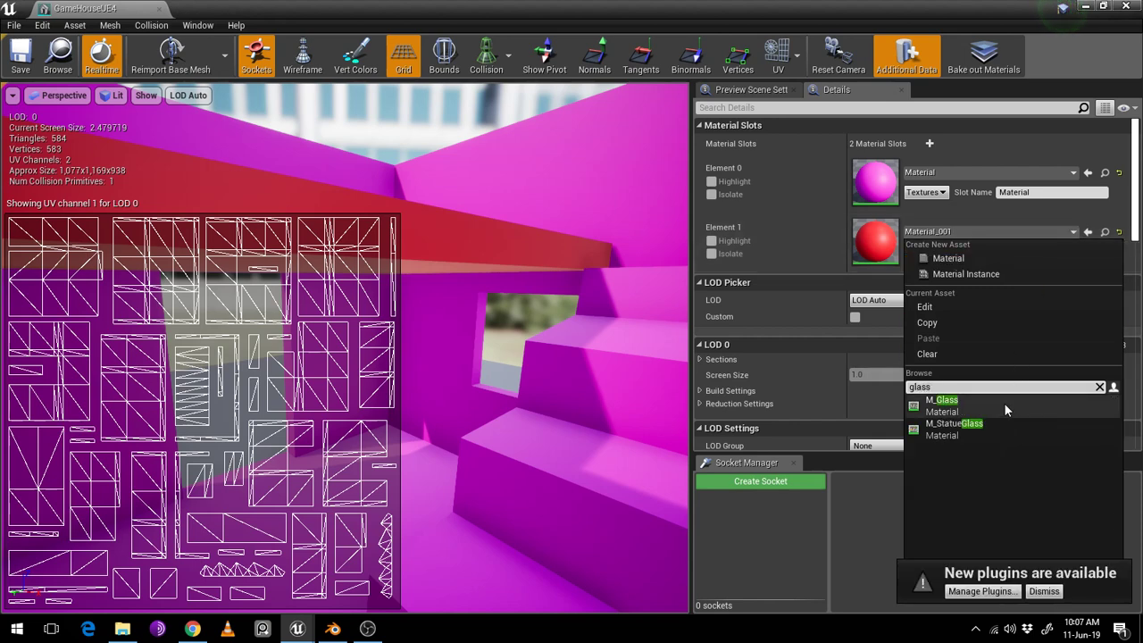
click(1004, 406)
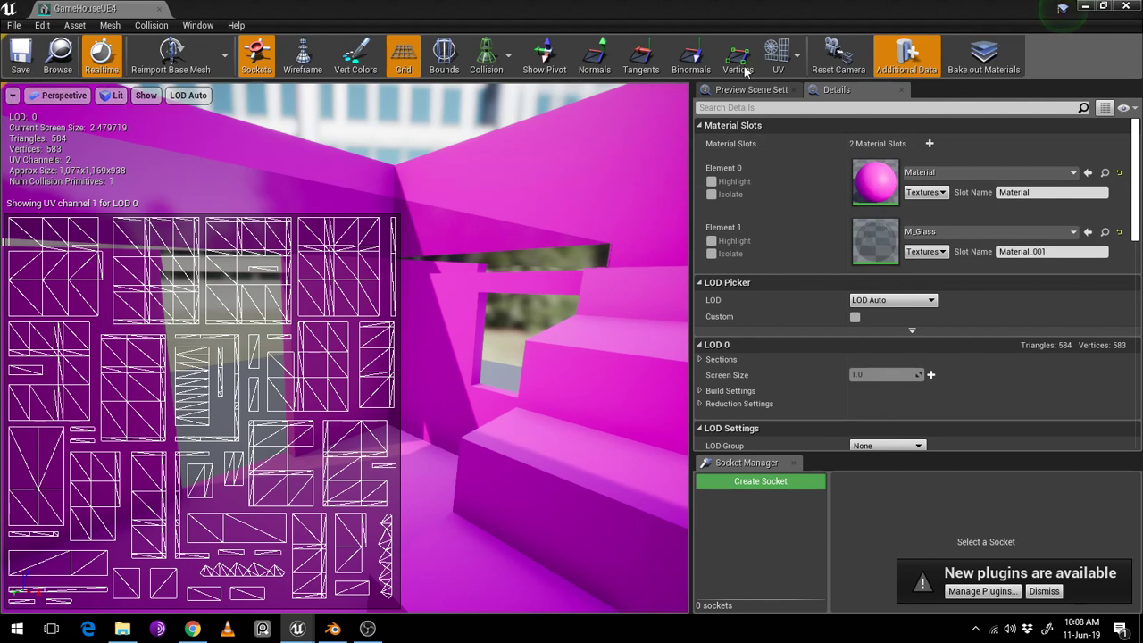
Close the mesh editor and save the Material asset
click(1121, 7)
double_click(61, 434)
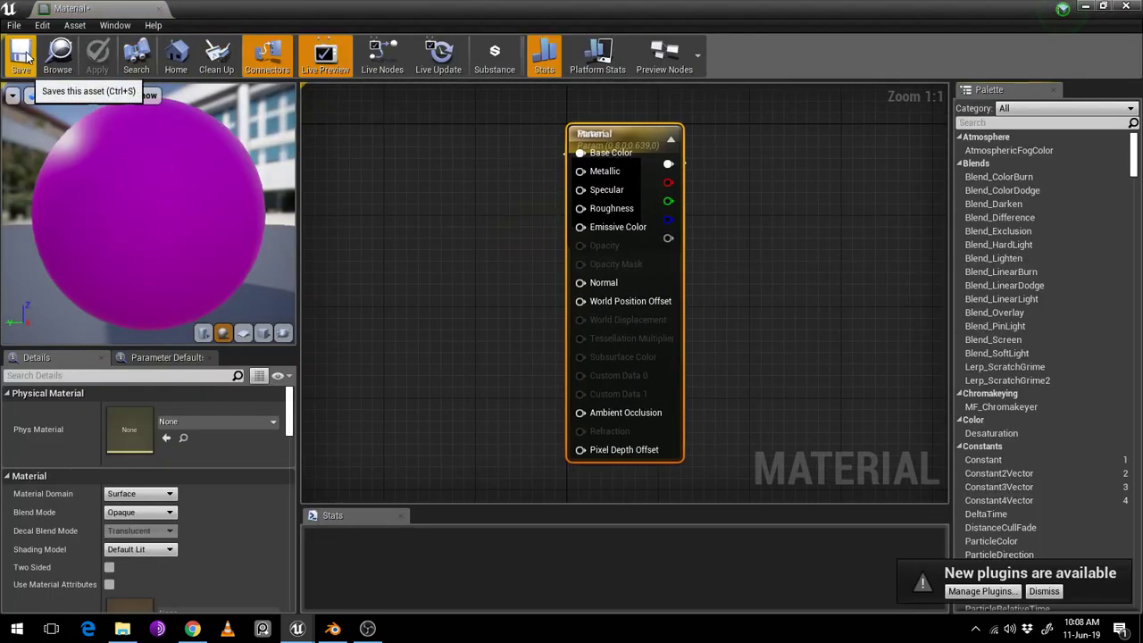
click(20, 53)
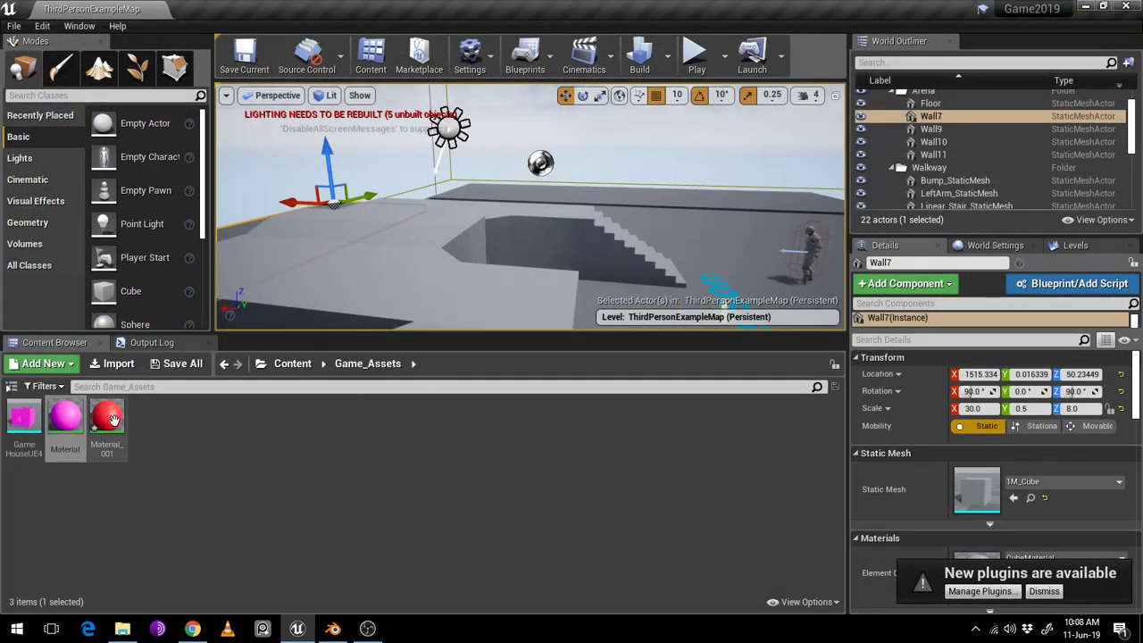
Save Material_001 and drop the GameHouseUE4 house onto open floor in the level
double_click(106, 418)
click(21, 69)
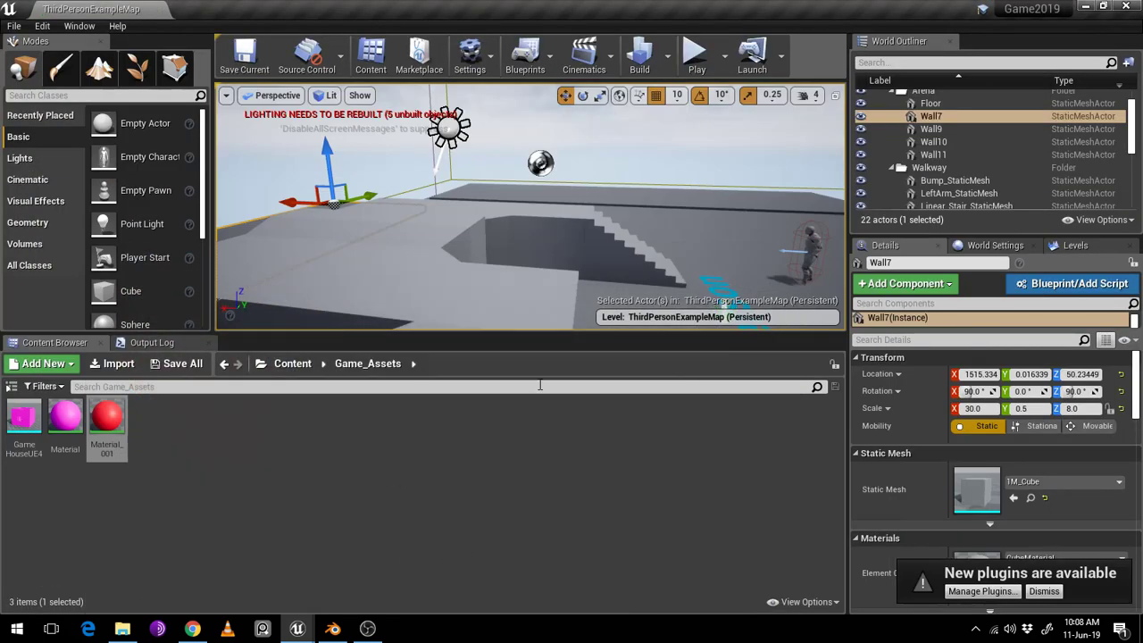
right_drag(634, 274, 760, 268)
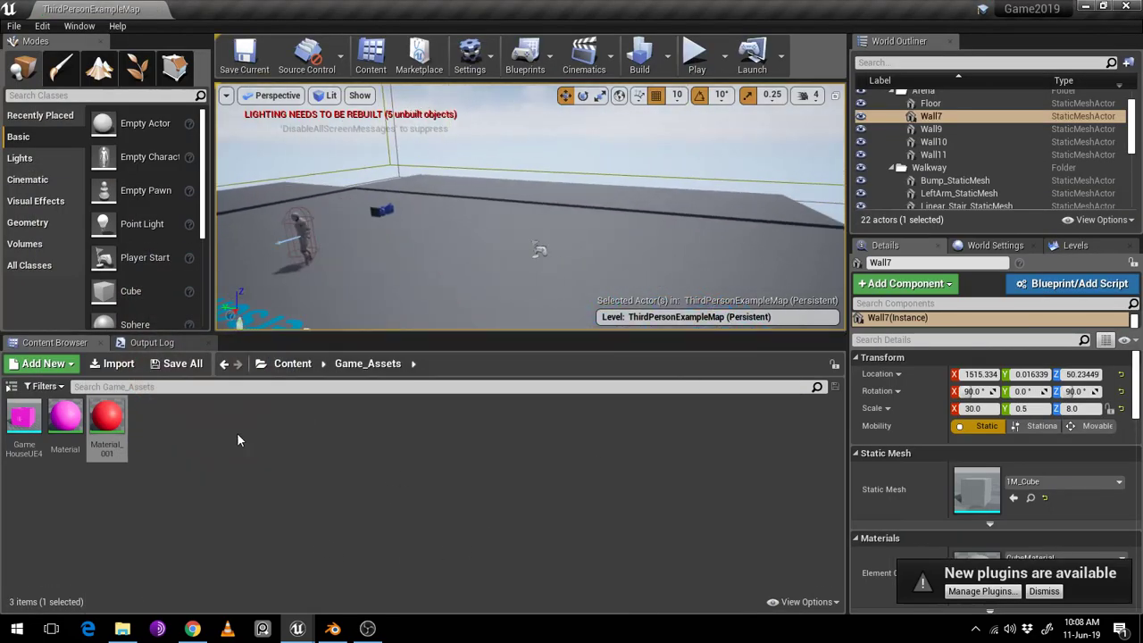
drag(24, 418, 672, 246)
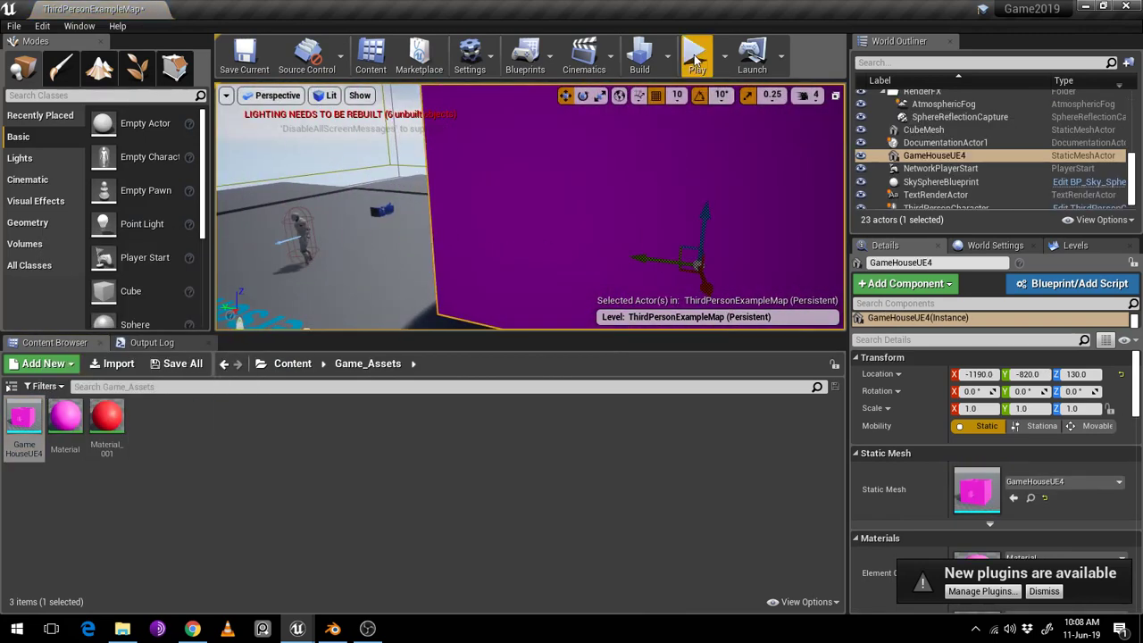
Play-test the level, running and jumping the character against the house walls
click(695, 59)
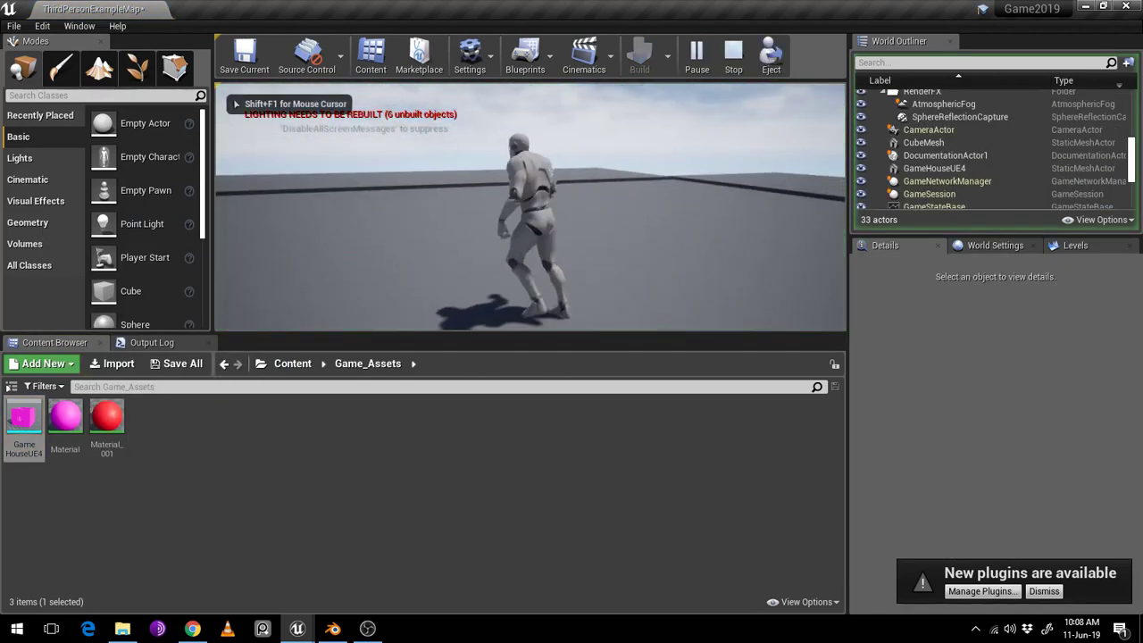
key(w)
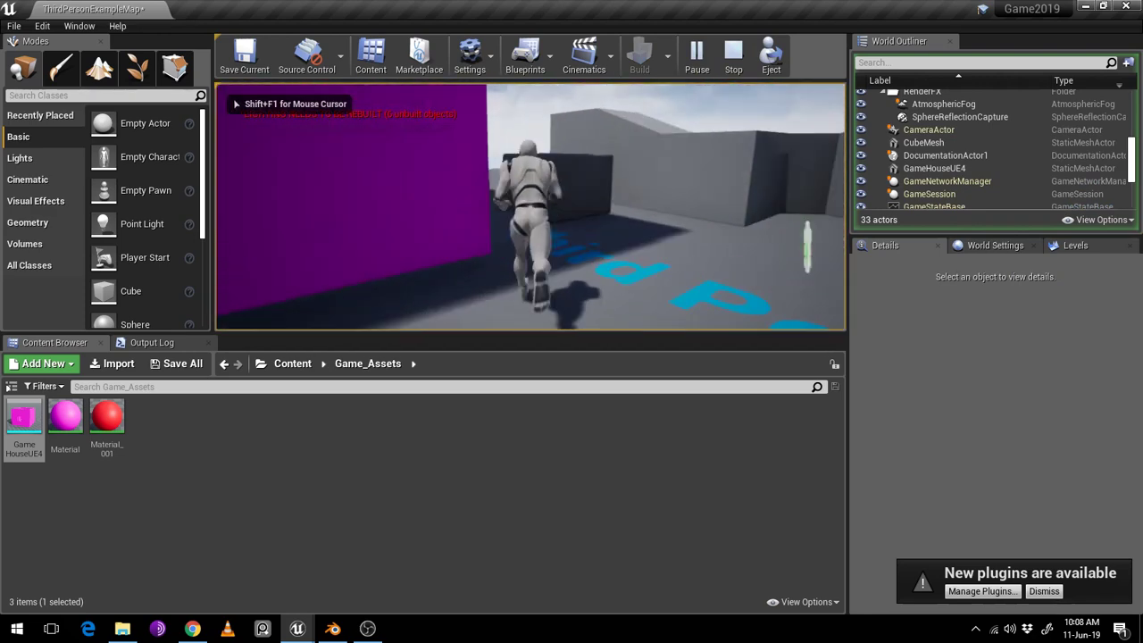
key(w)
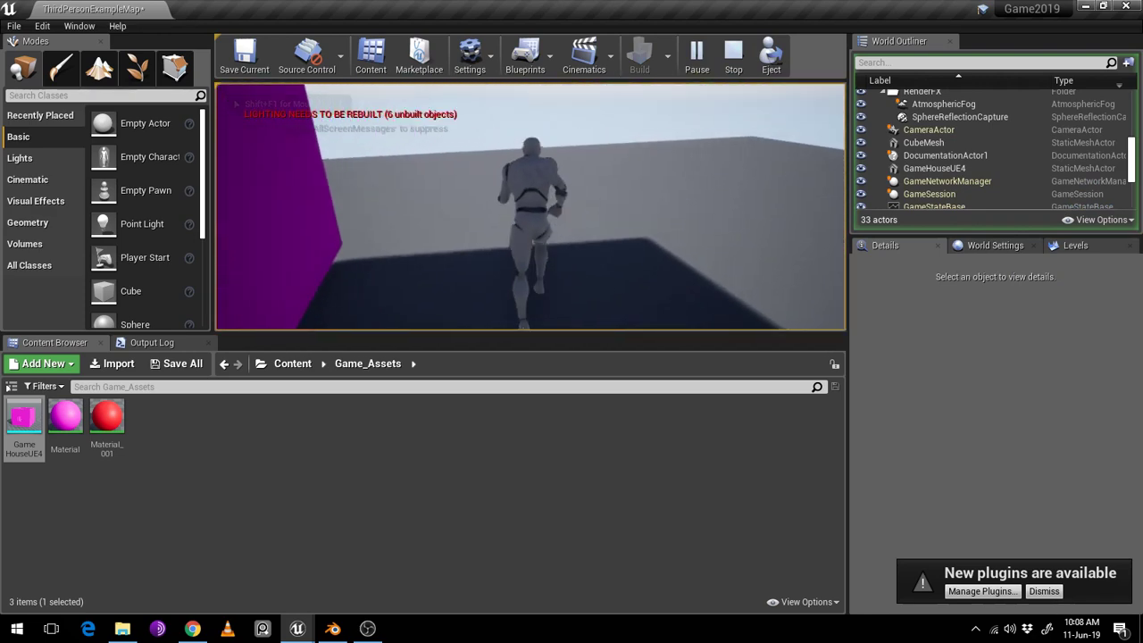
key(w)
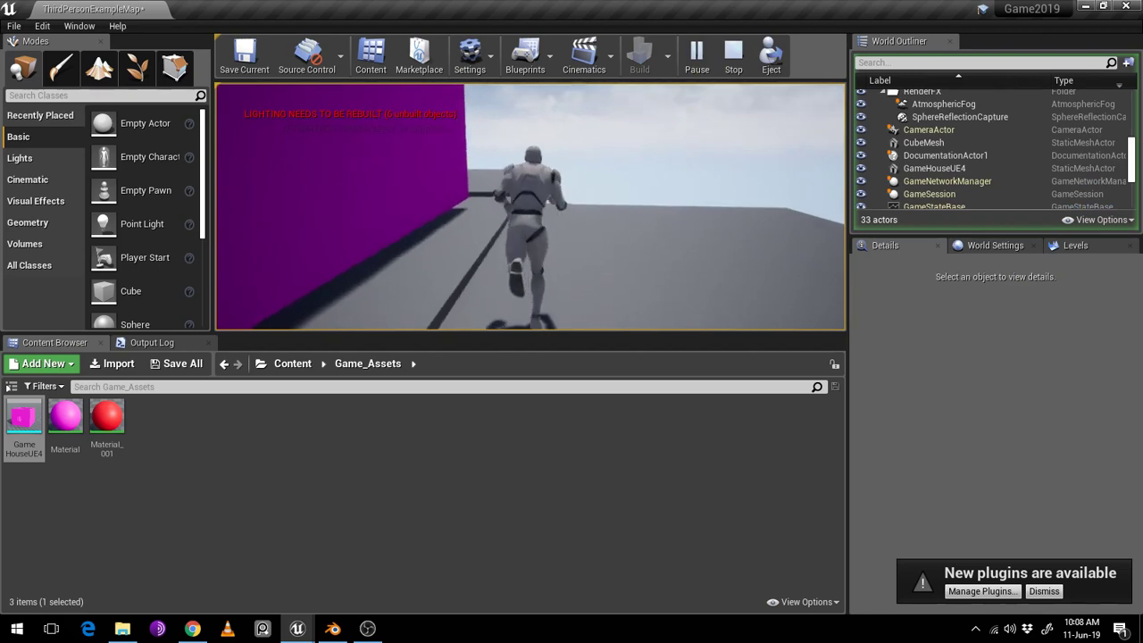
key(w)
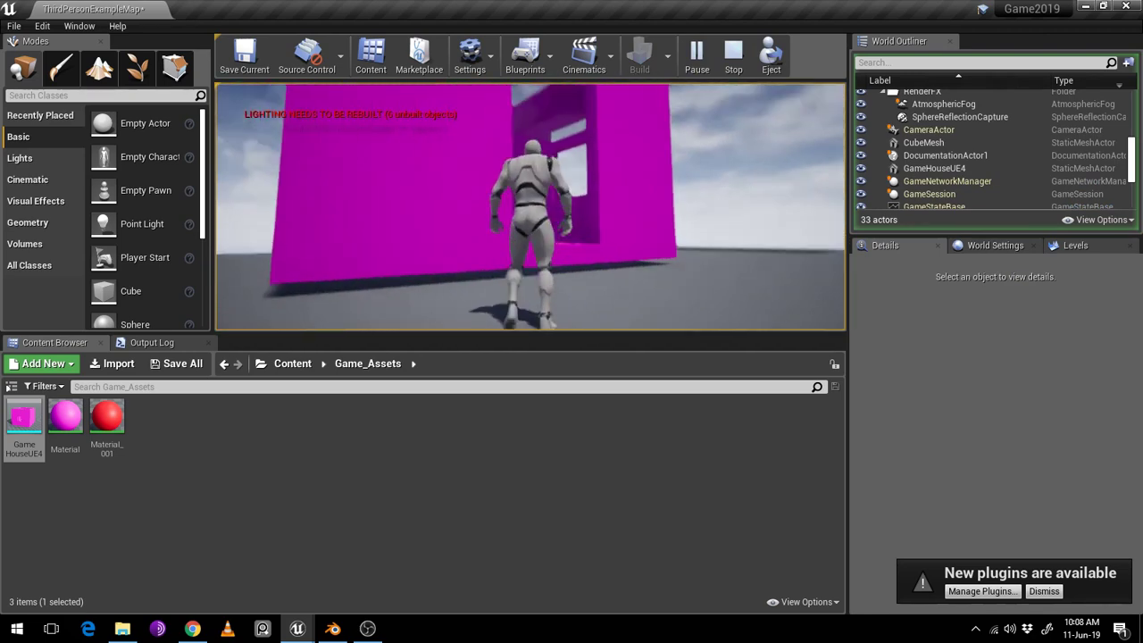
key(w)
key(space)
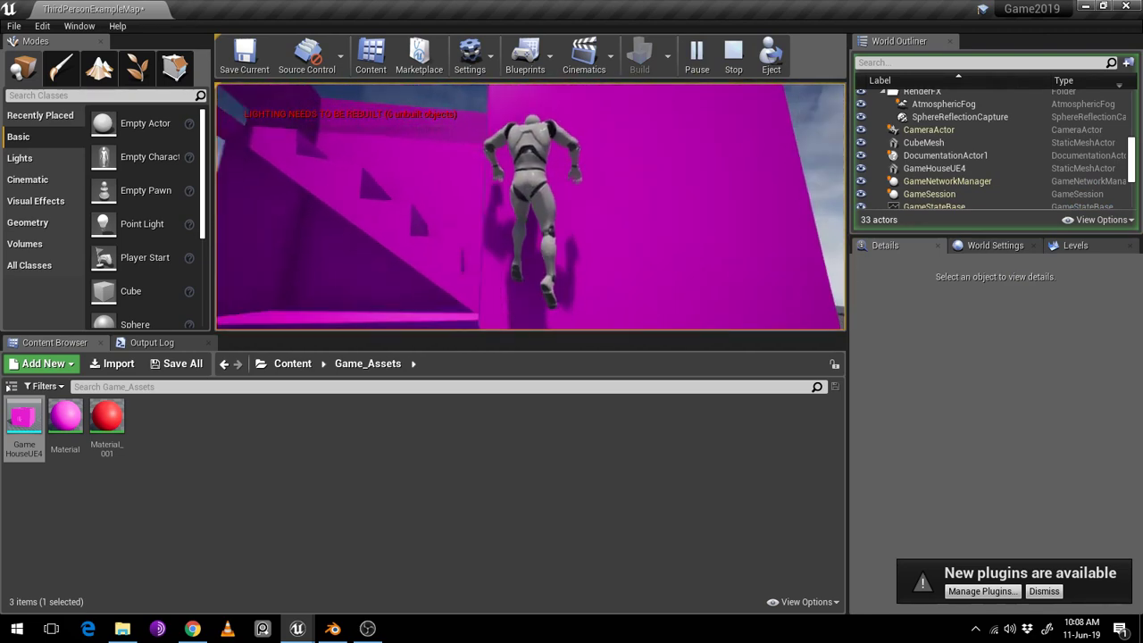
key(w)
key(space)
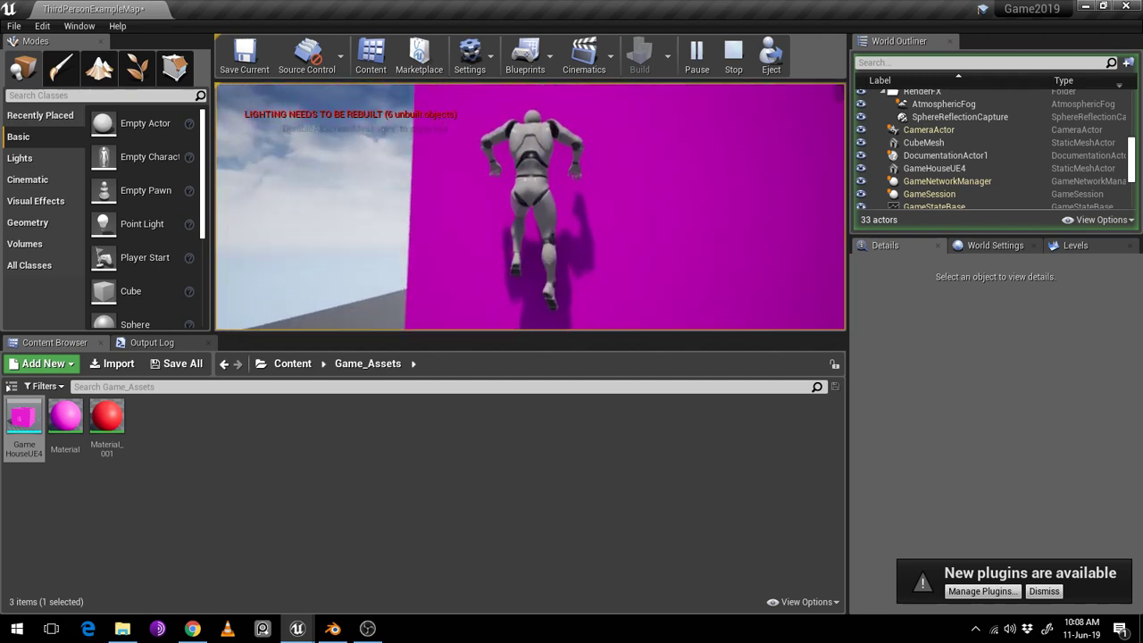
key(Escape)
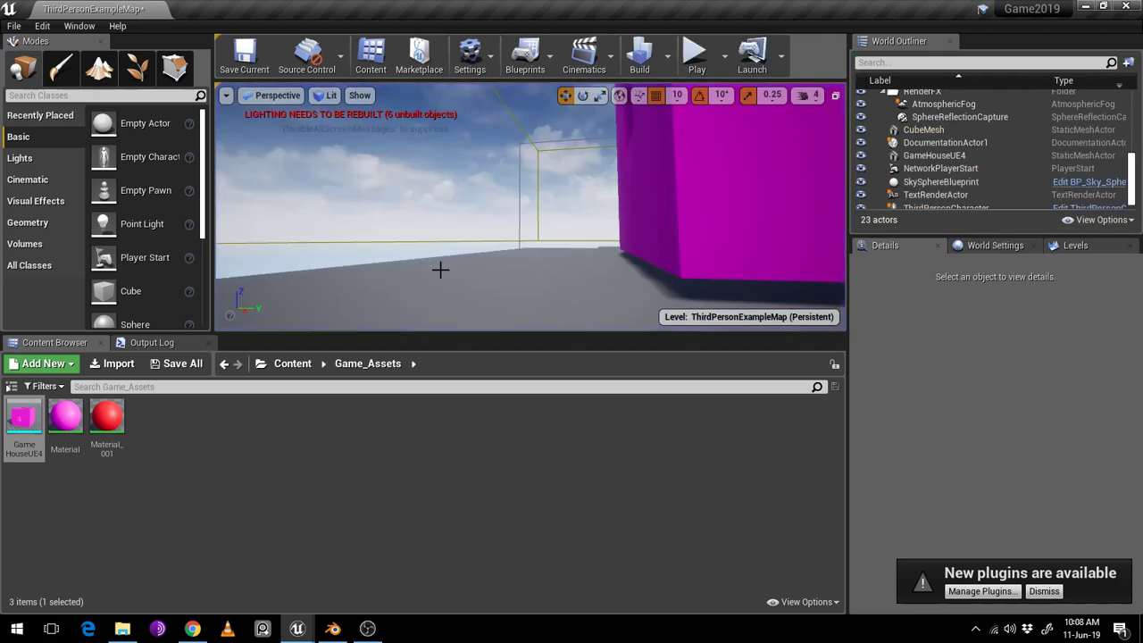
Add another simplified collision primitive to the GameHouseUE4 mesh
double_click(41, 420)
click(488, 71)
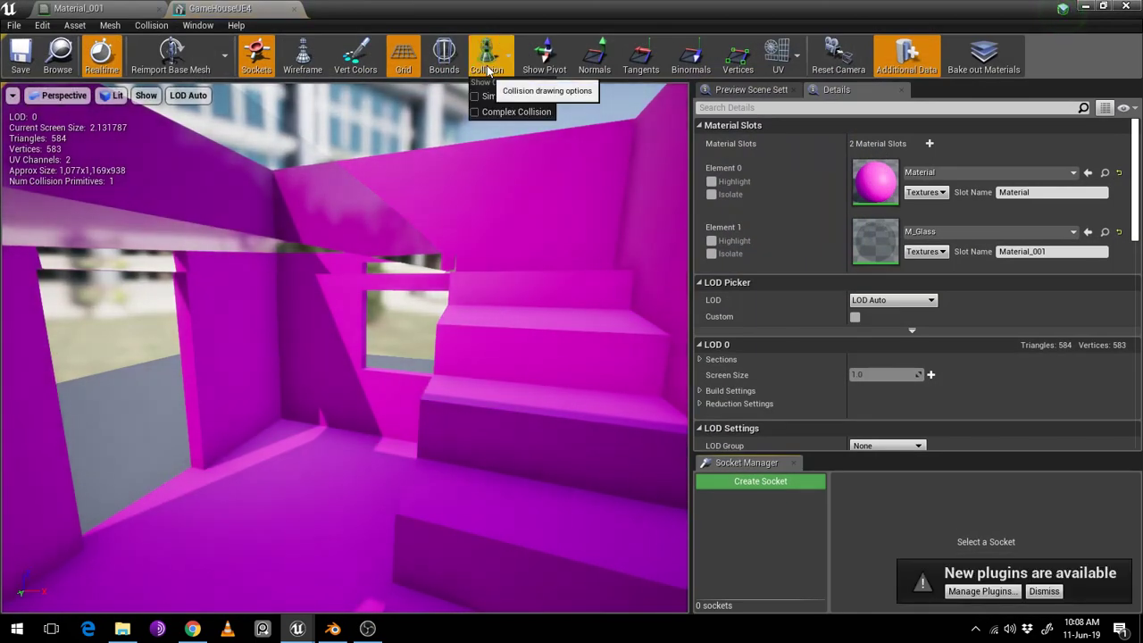
click(152, 27)
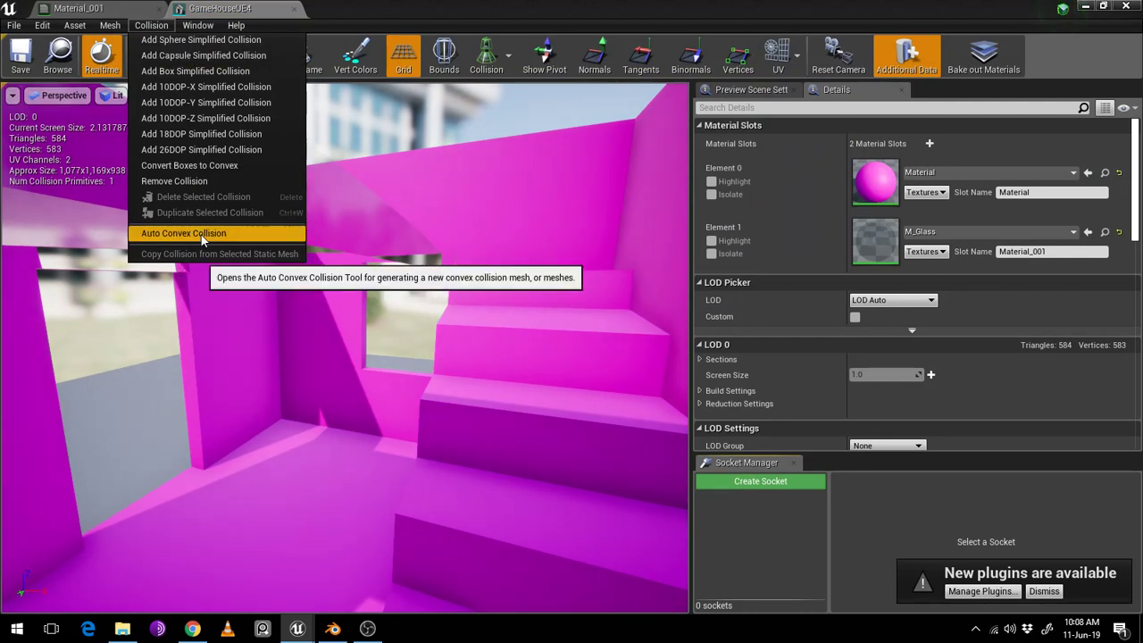
click(201, 150)
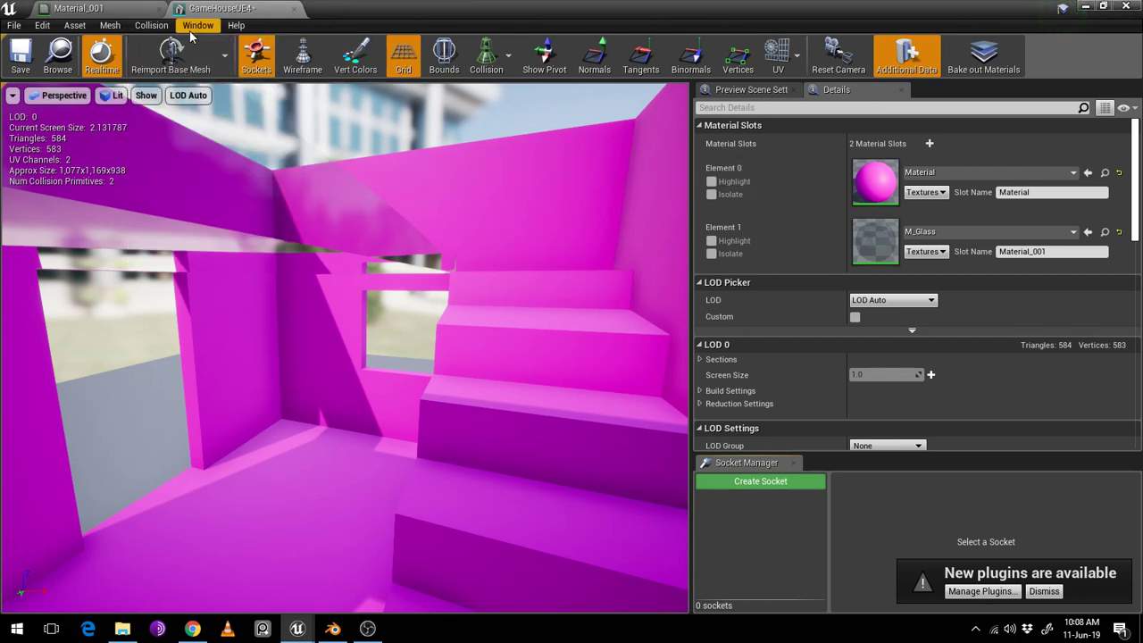
Show the complex collision wireframe, then save and close the house mesh
click(508, 55)
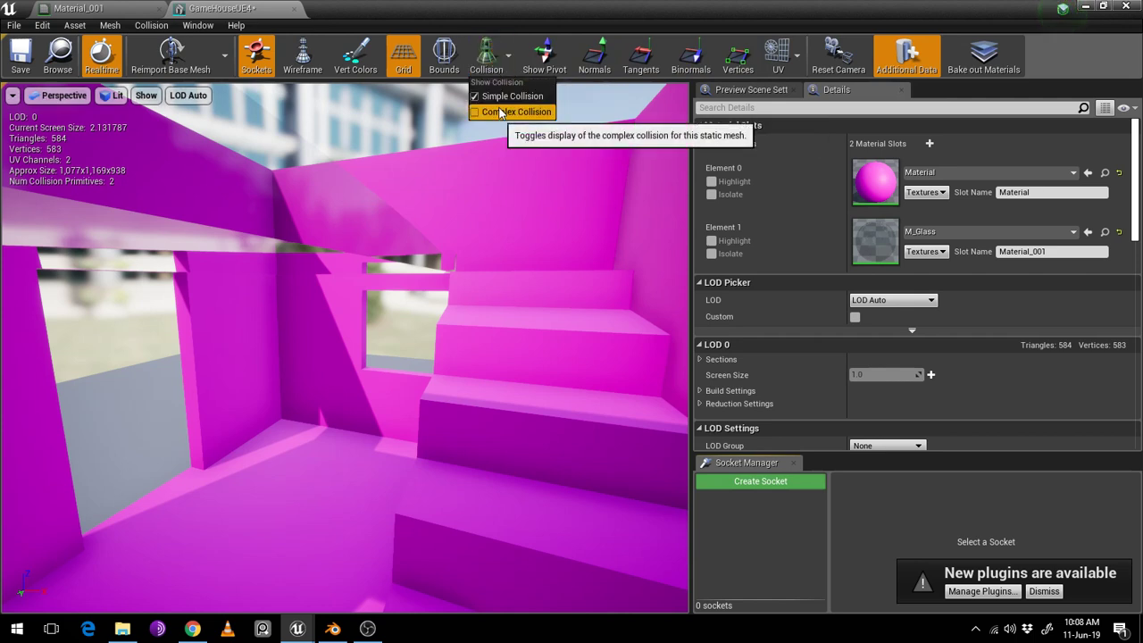
click(500, 106)
click(490, 99)
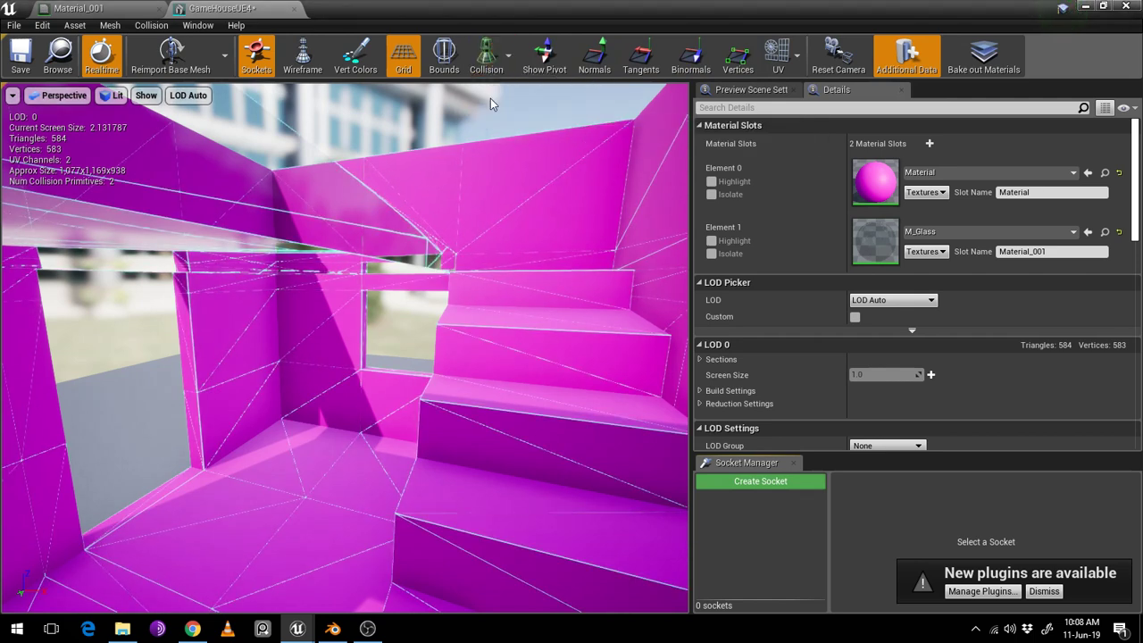
click(20, 59)
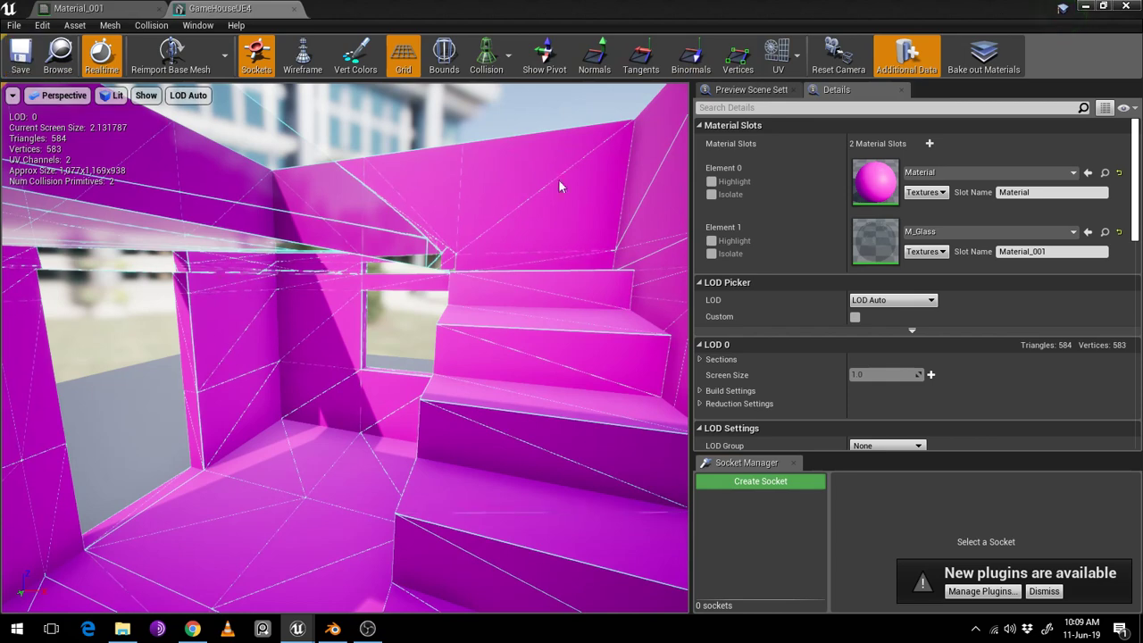
click(1086, 6)
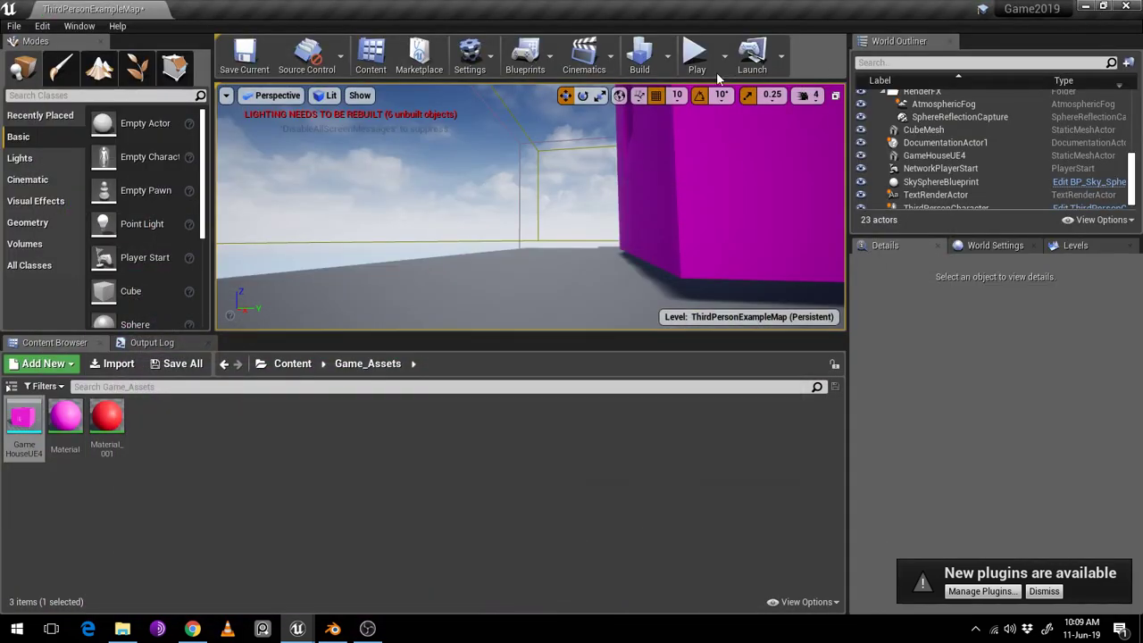
Play-test by running the character forward into the magenta house, then stop
click(696, 56)
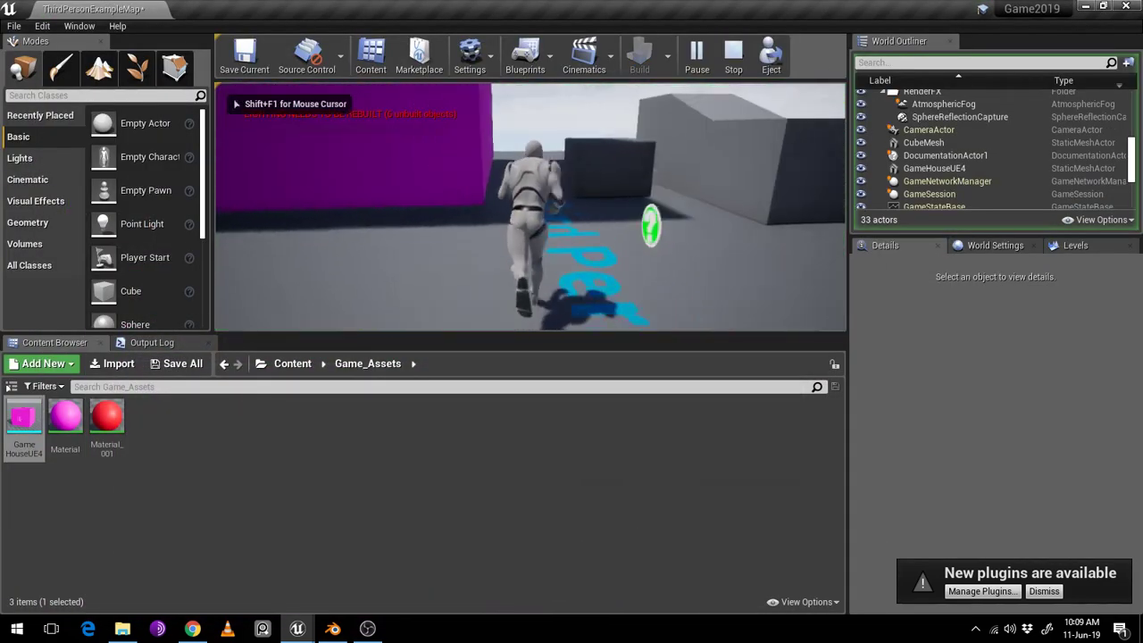
key(w)
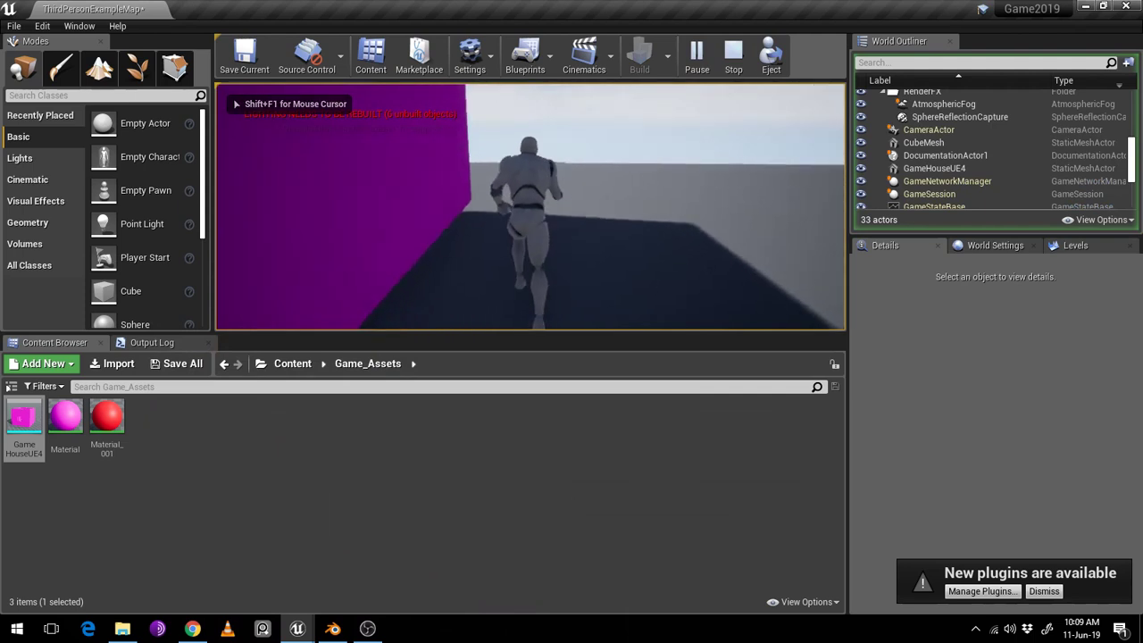
key(w)
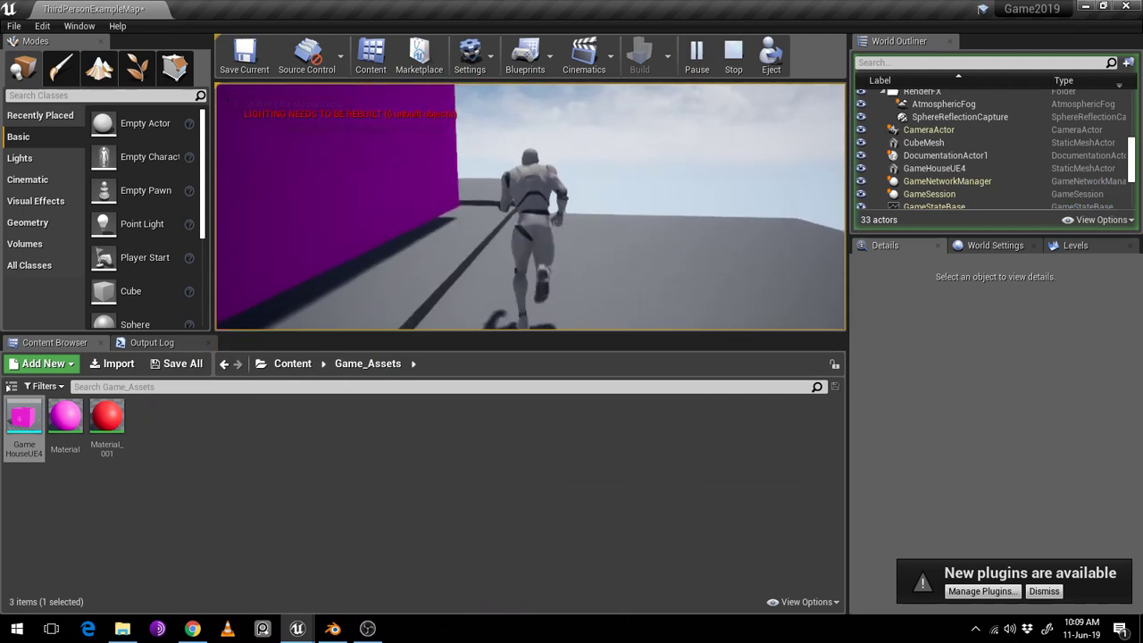
key(w)
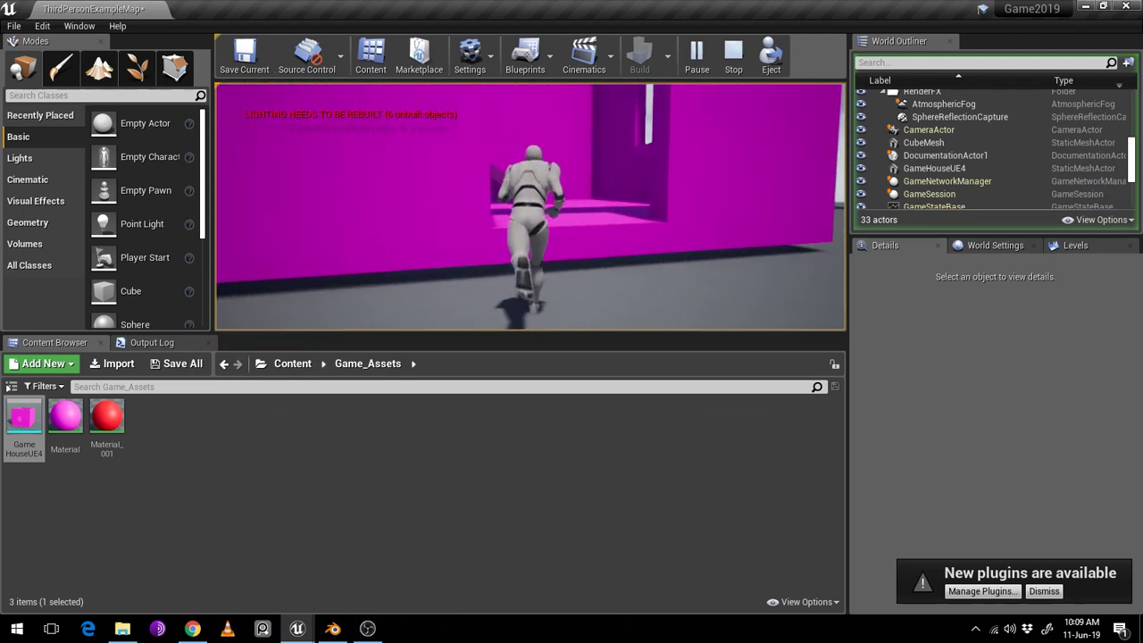
key(w)
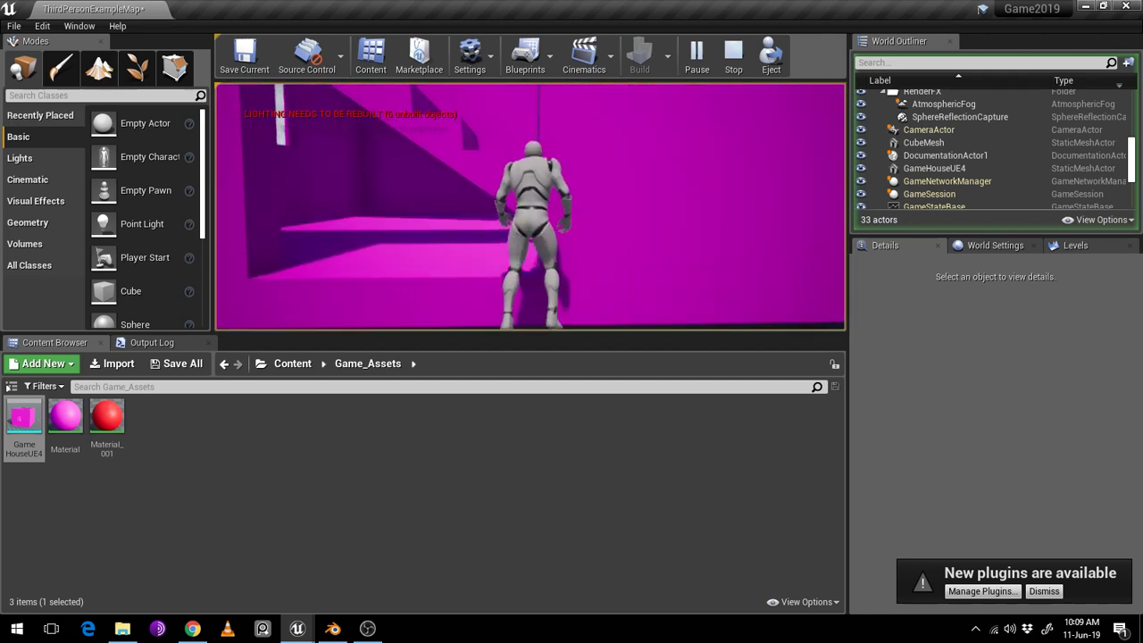
key(Escape)
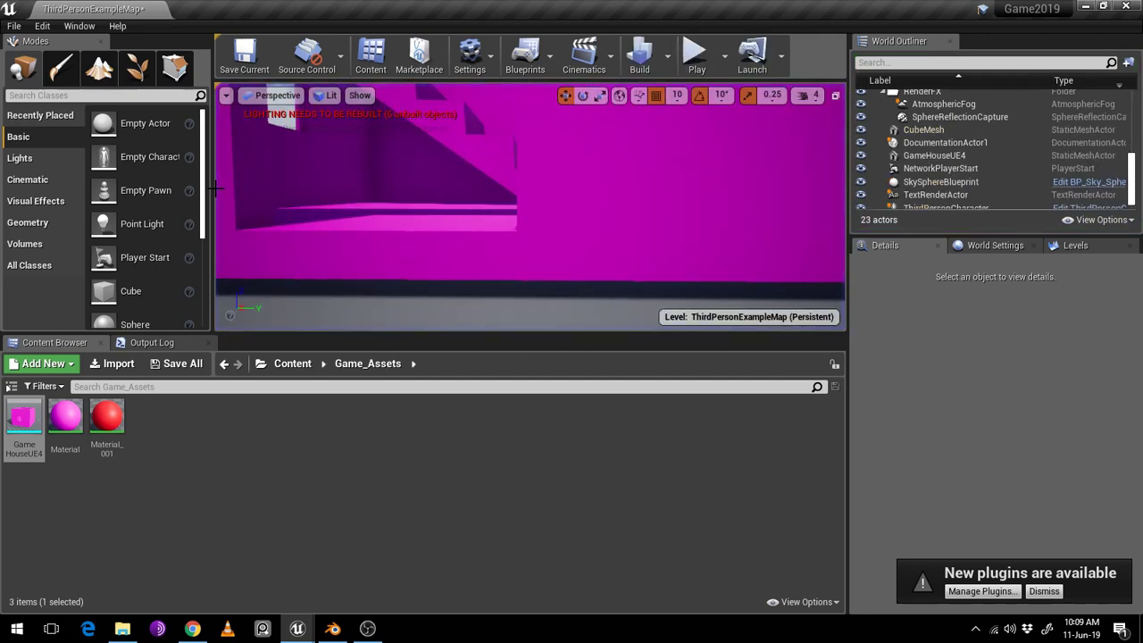
Set GameHouseUE4's Collision Complexity to Use Complex Collision As Simple and save the mesh
double_click(24, 417)
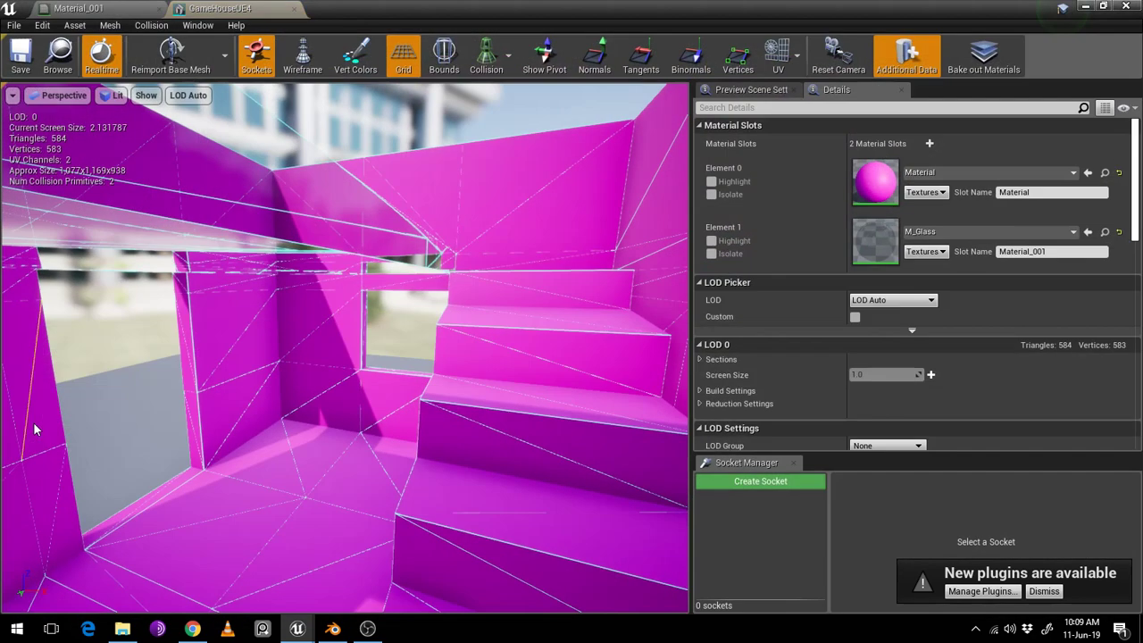
scroll(843, 225, down, 1)
scroll(843, 225, down, 3)
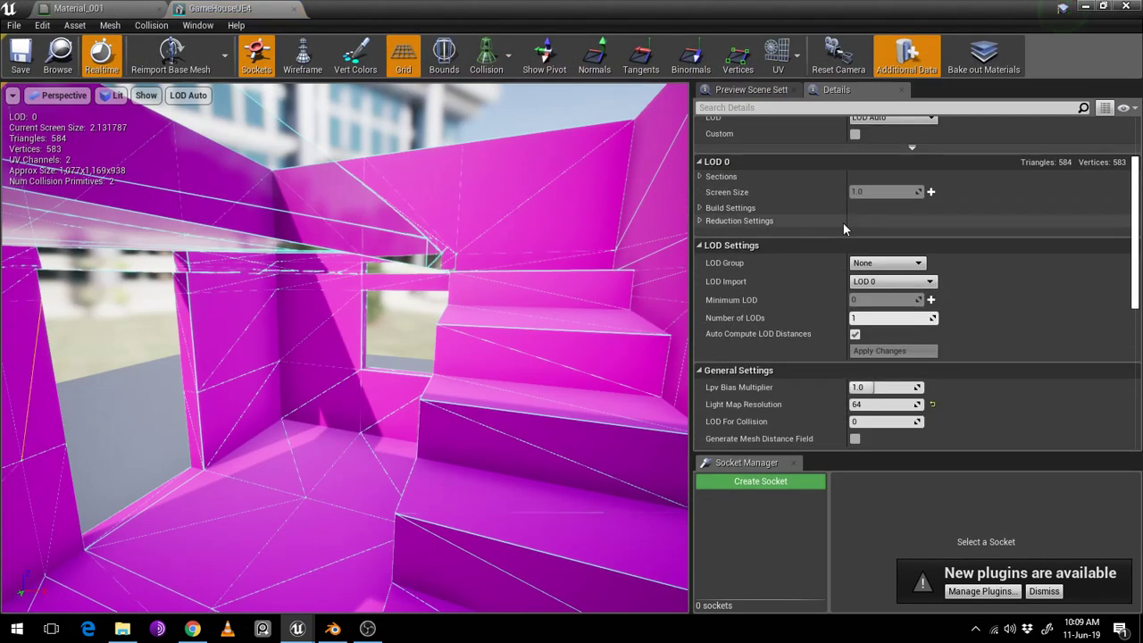
scroll(843, 225, down, 2)
scroll(843, 225, down, 2)
scroll(845, 228, down, 1)
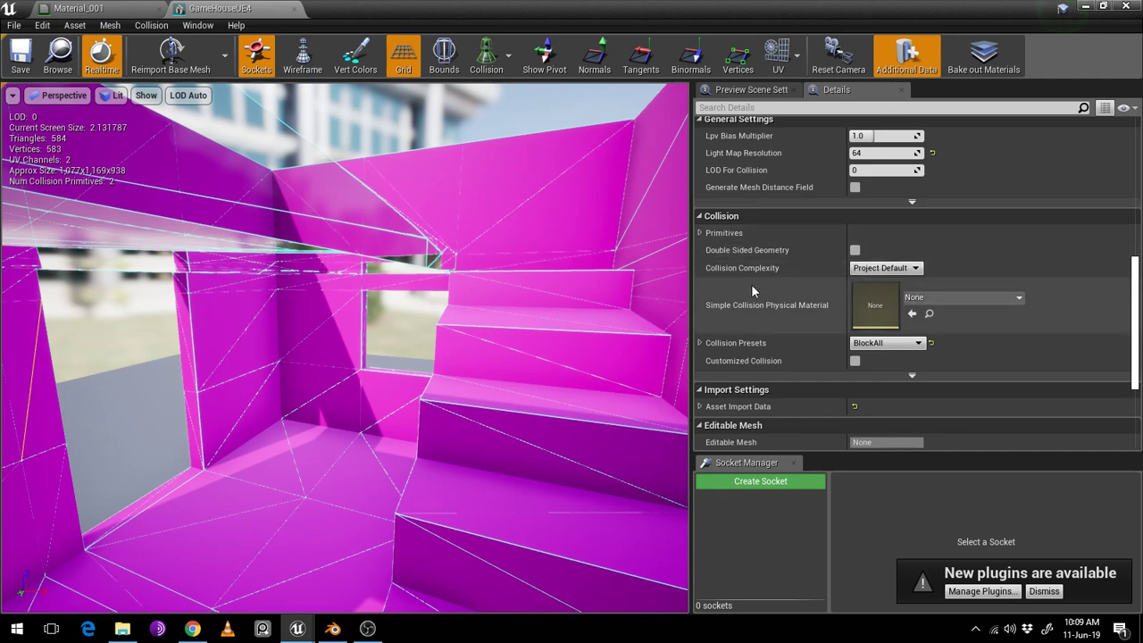
click(887, 269)
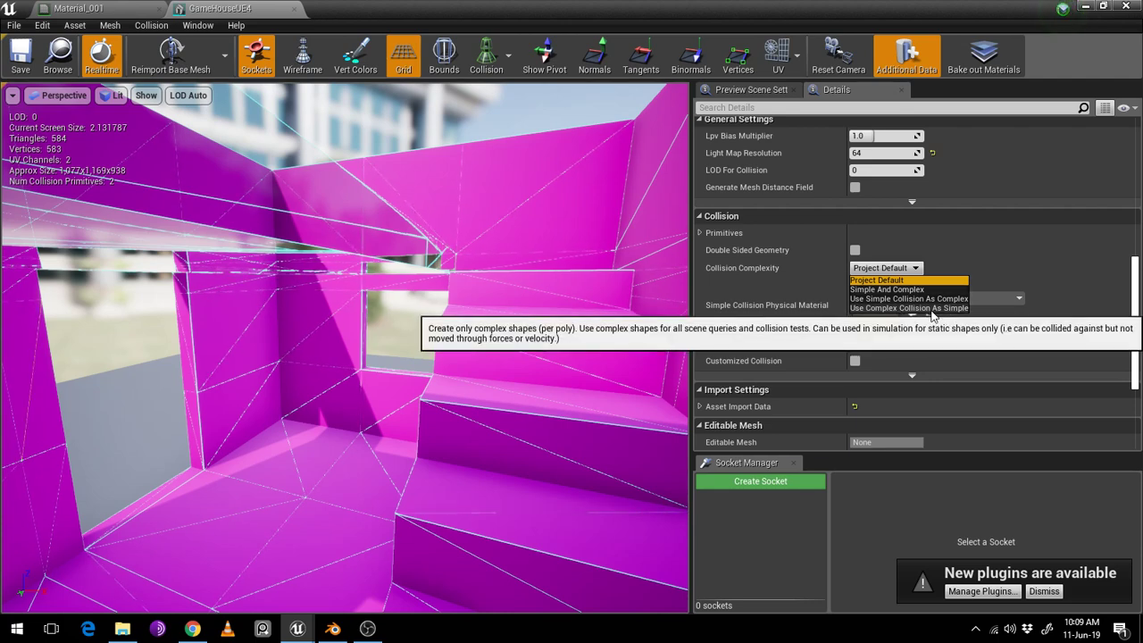
click(931, 309)
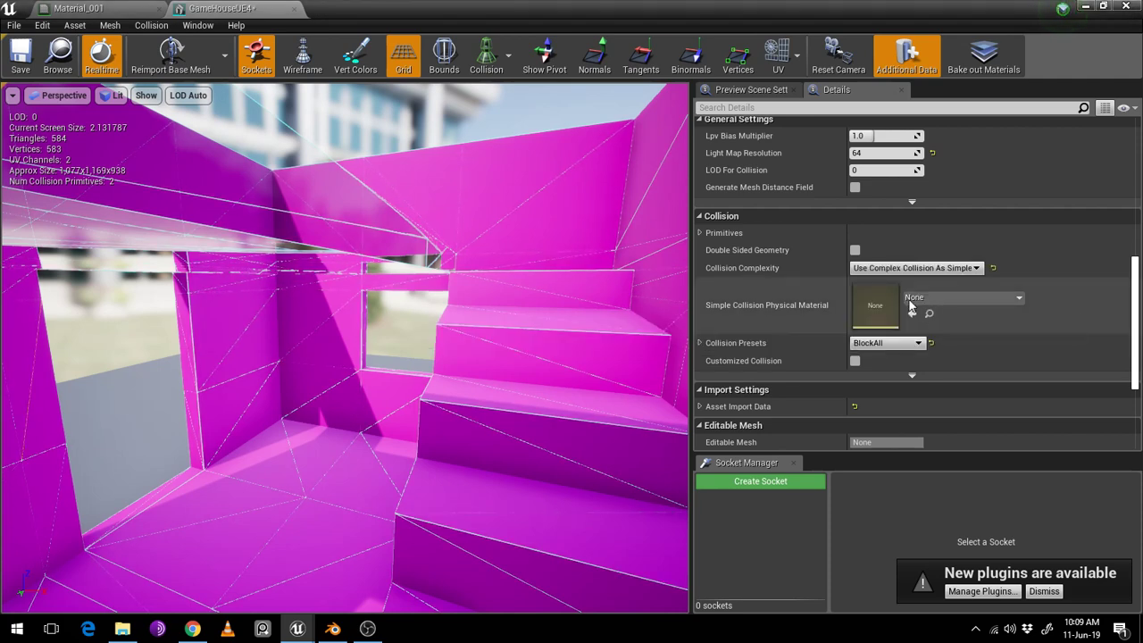
click(27, 63)
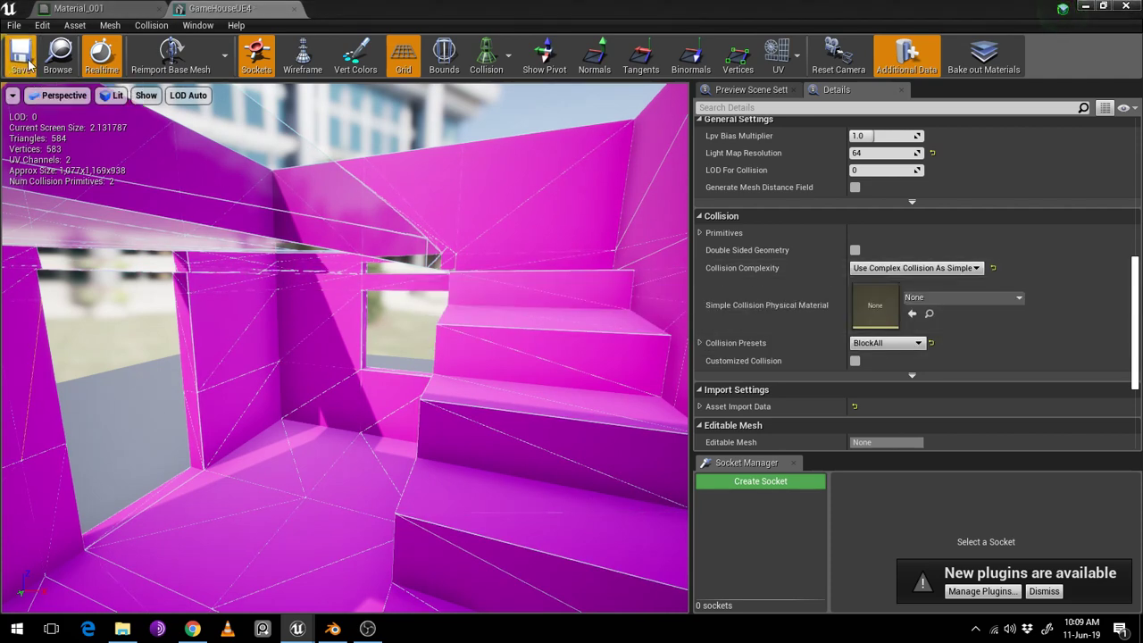
click(1087, 7)
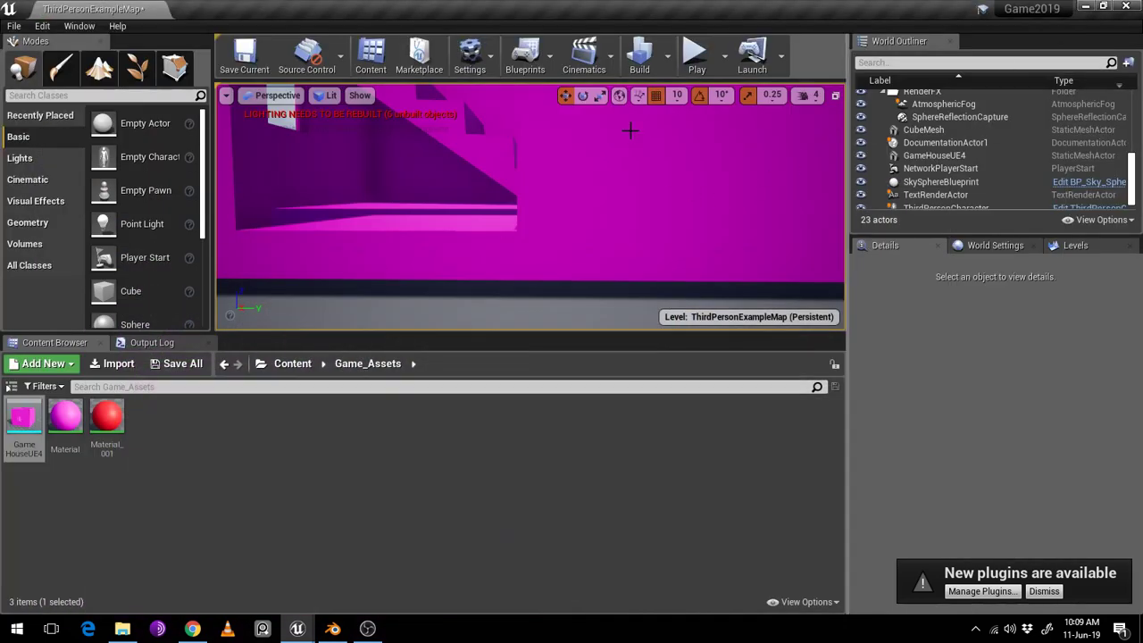
Play-test the level, walking the character into the house and up its stairs
click(694, 49)
click(627, 229)
key(w)
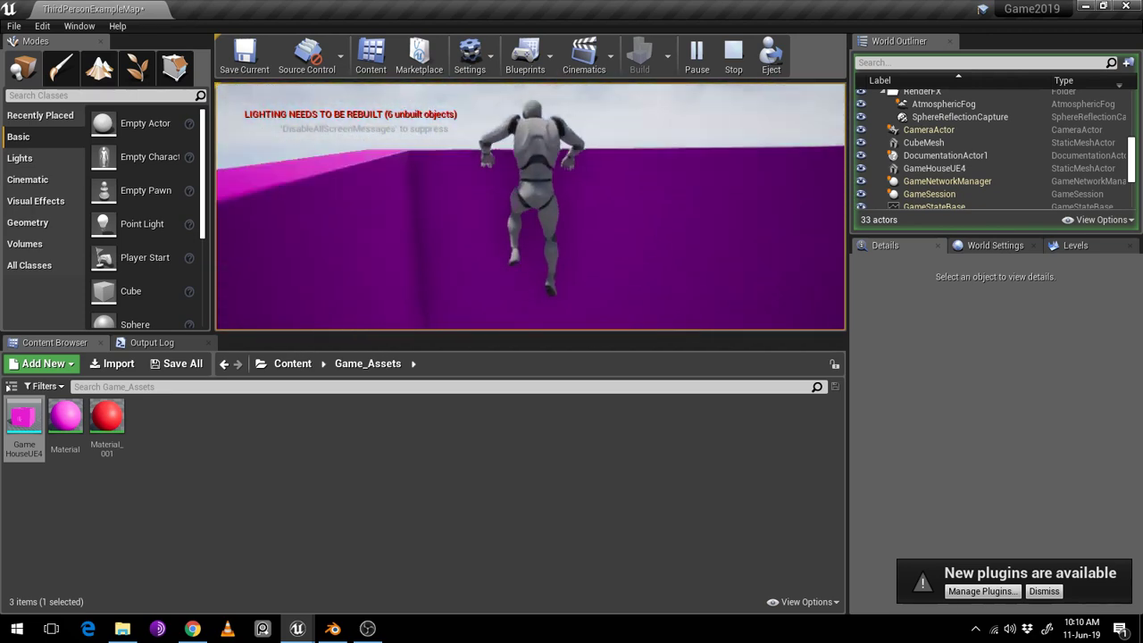
key(Escape)
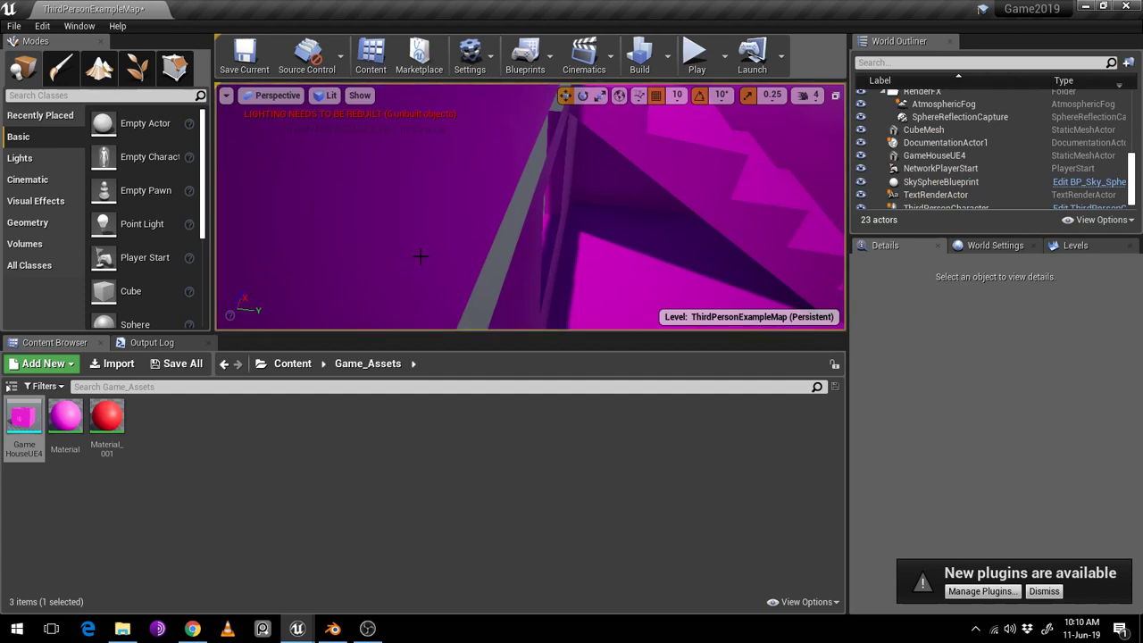
Build lighting only, allowing SwarmAgent through the Windows Firewall
click(670, 69)
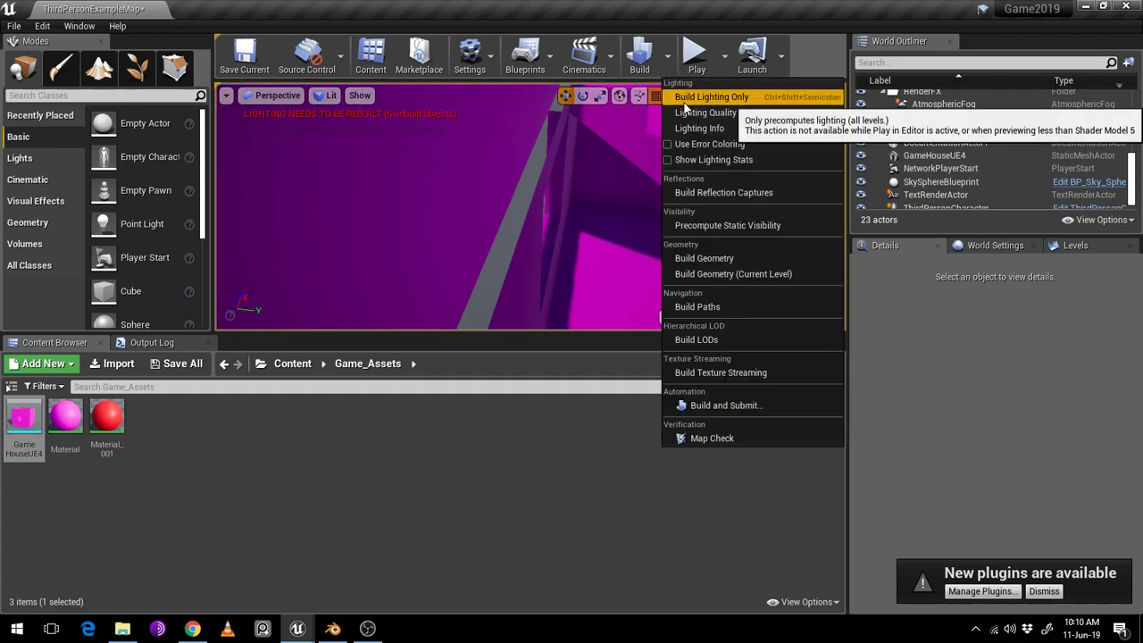
click(683, 99)
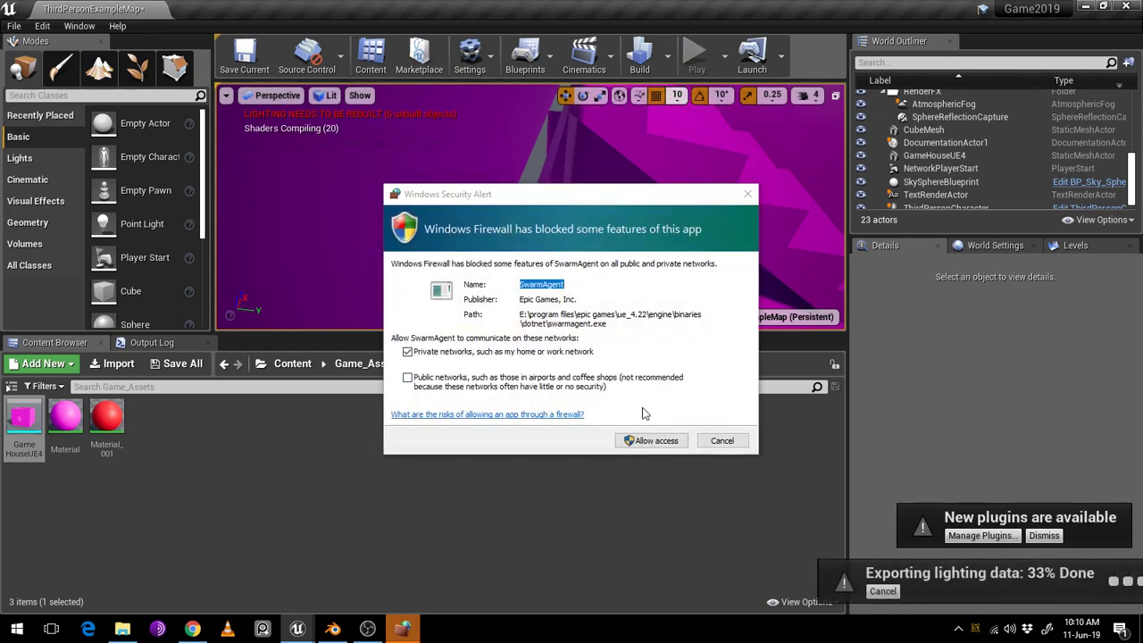
click(652, 441)
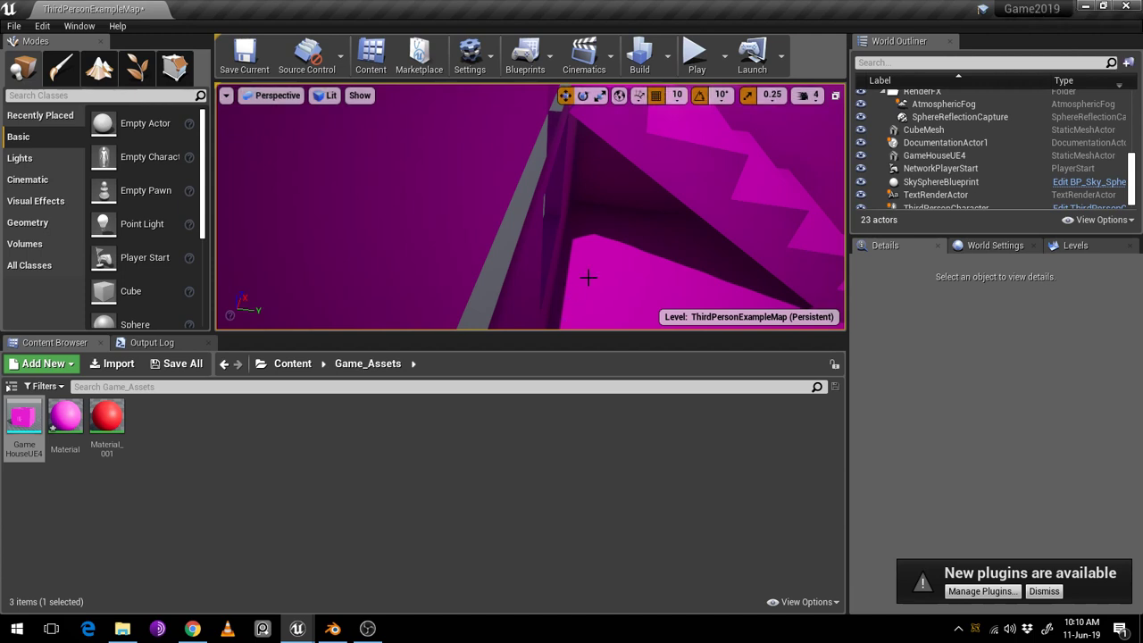
Re-save the Material asset and return to the level editor
drag(589, 278, 603, 258)
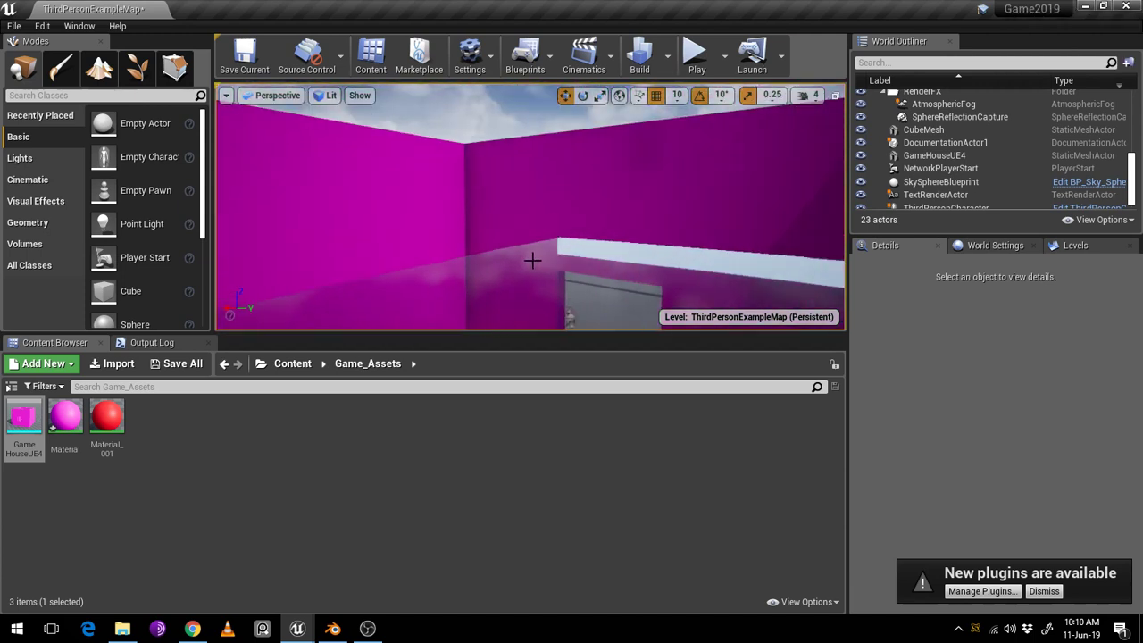
drag(532, 260, 503, 265)
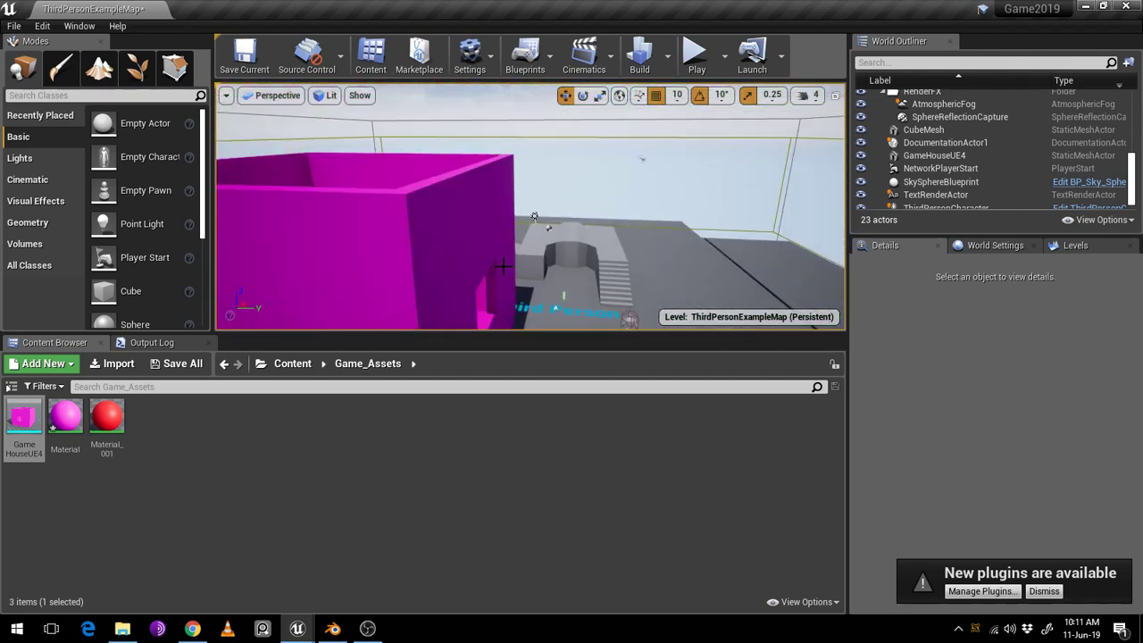
double_click(59, 436)
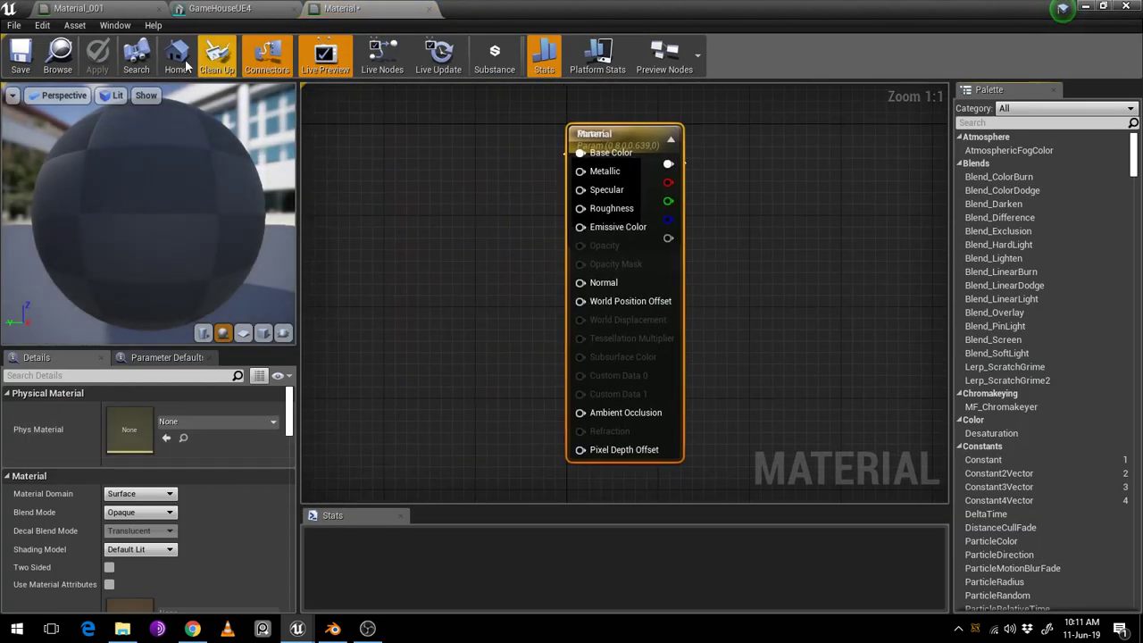
click(20, 57)
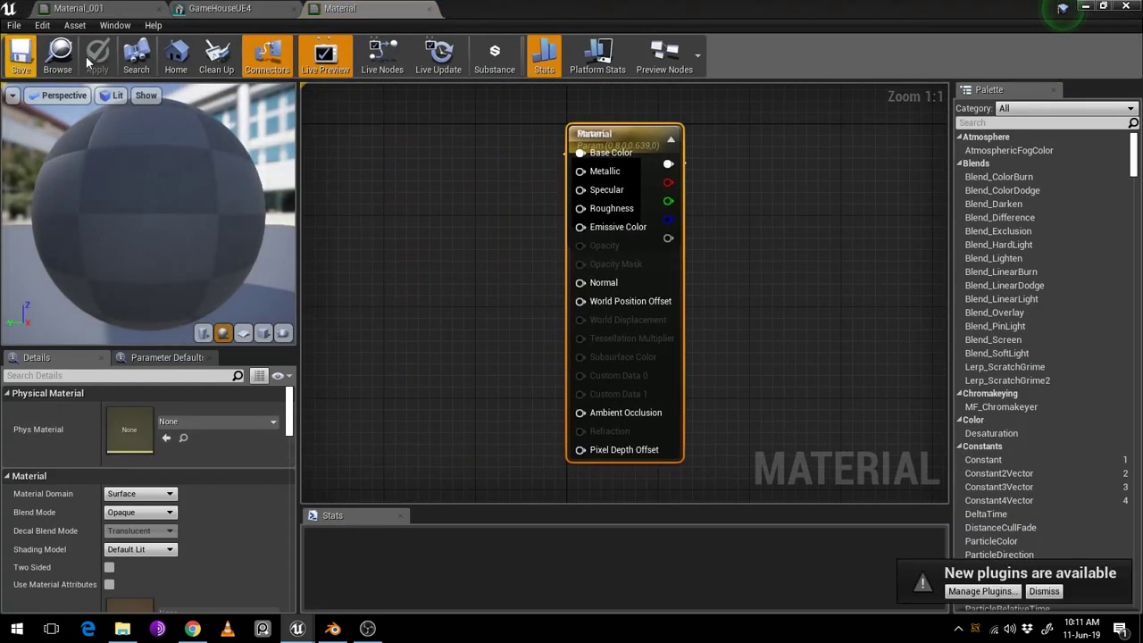
click(119, 15)
click(1086, 7)
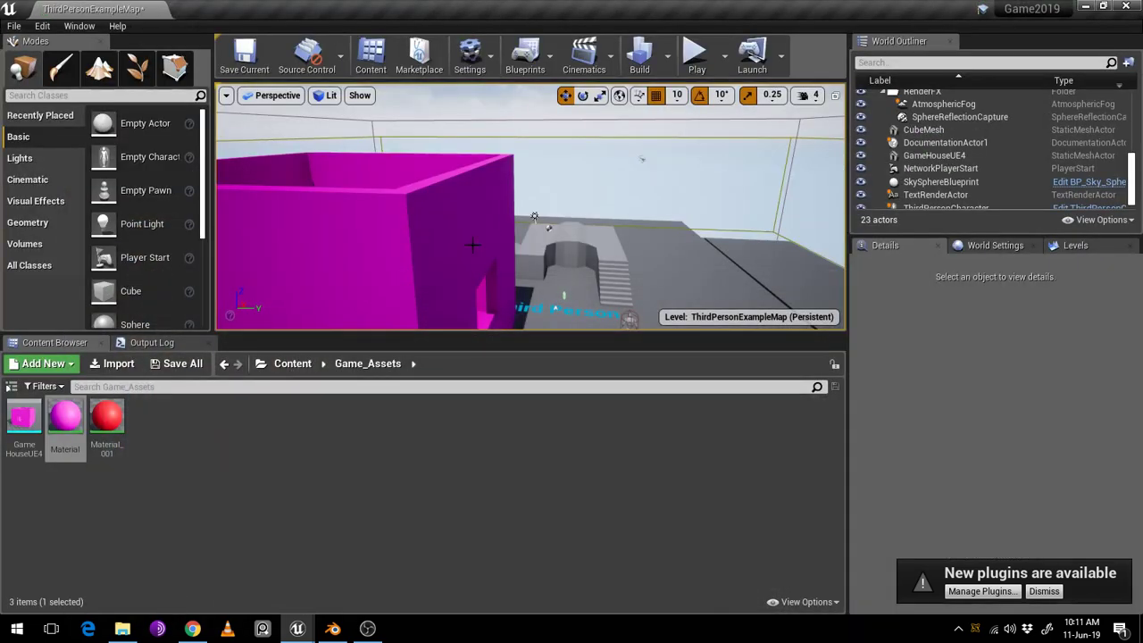
Switch GameHouseUE4's Collision Complexity to Use Simple Collision As Complex and save it
double_click(24, 417)
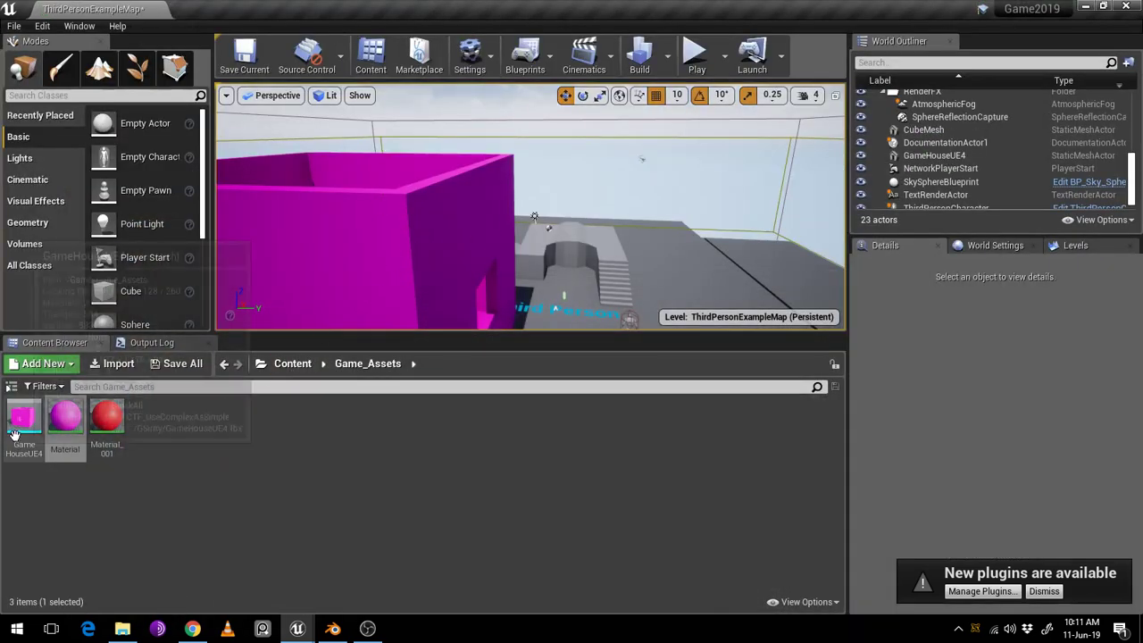
click(944, 270)
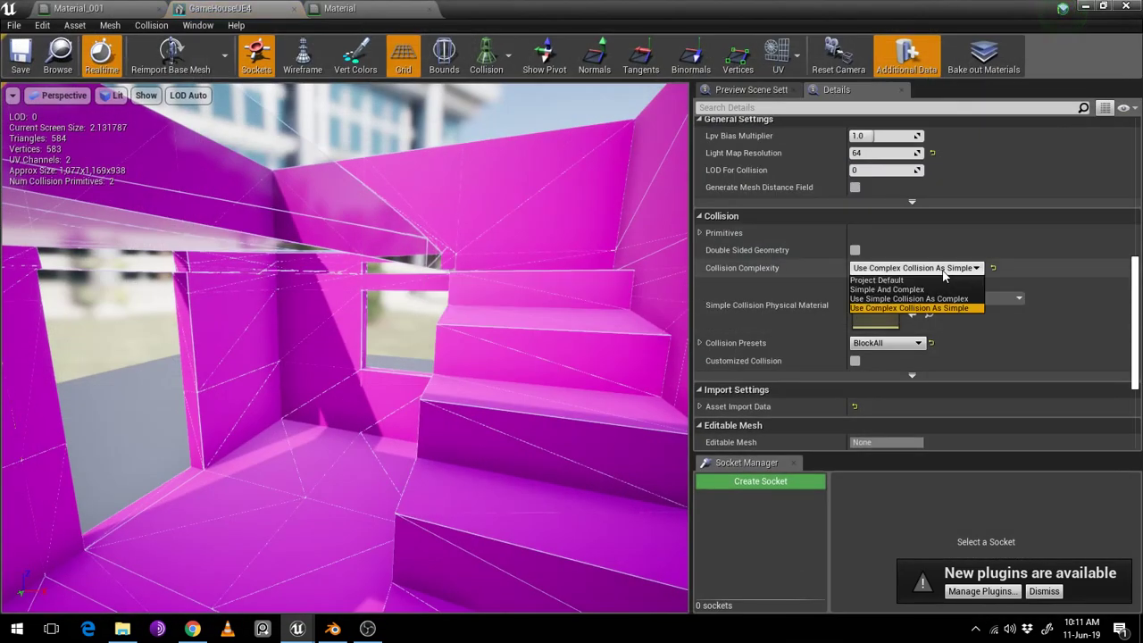
click(905, 299)
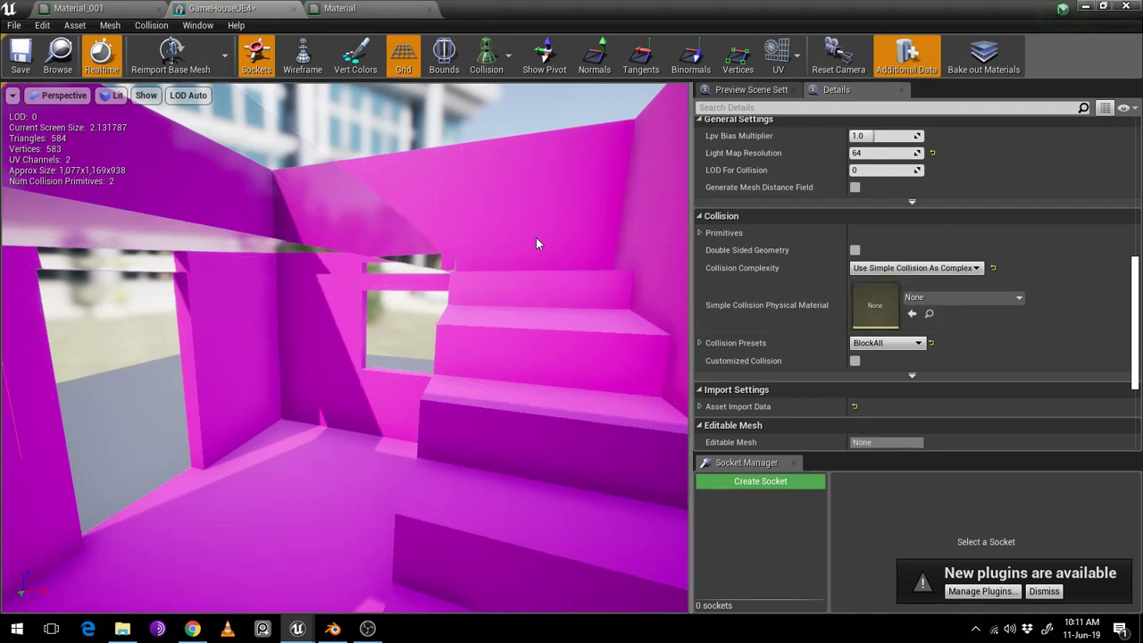
click(24, 61)
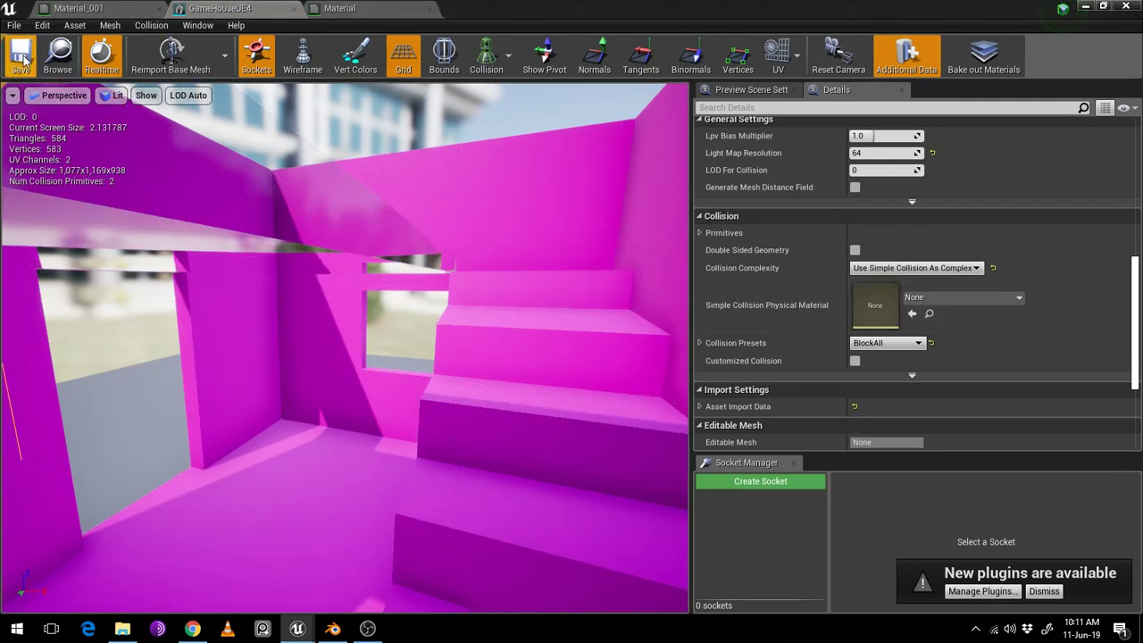
click(1088, 7)
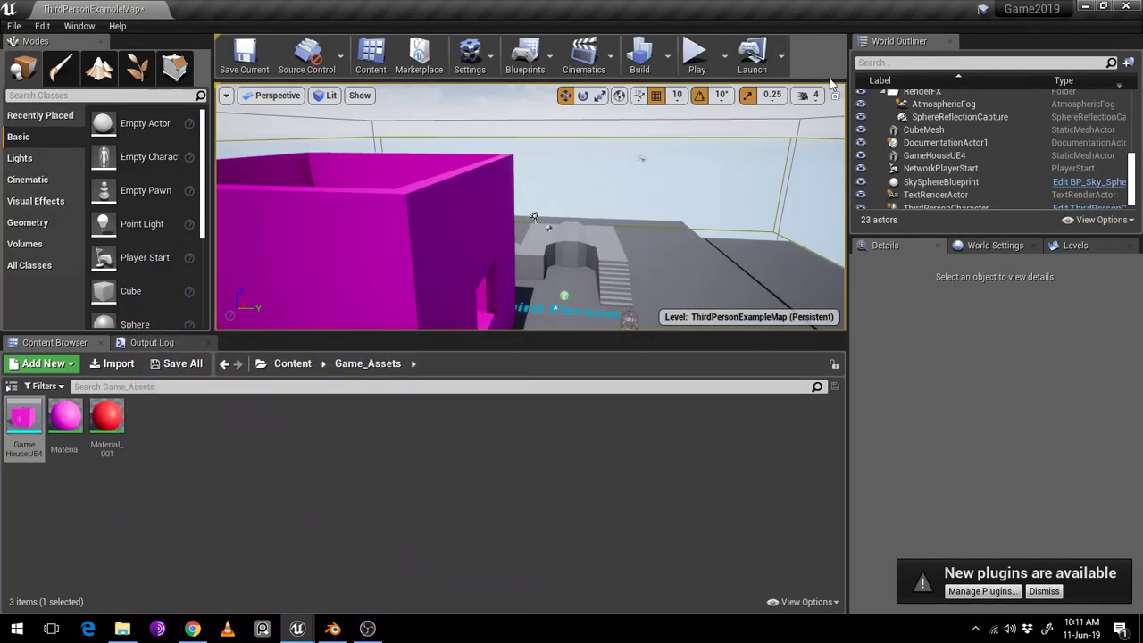
click(695, 54)
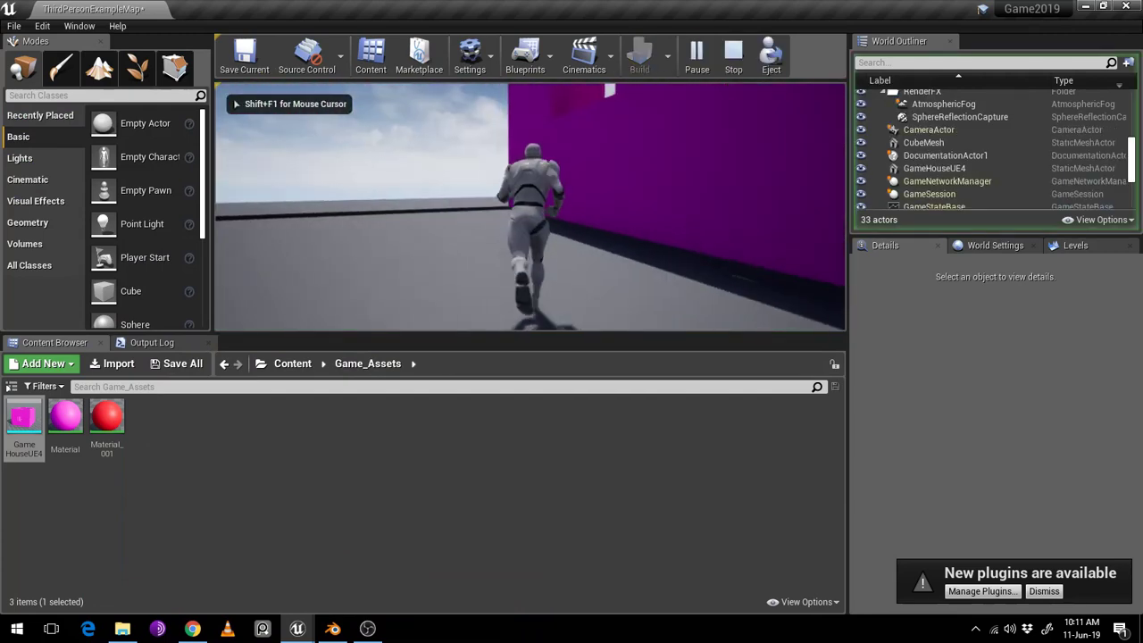
key(w)
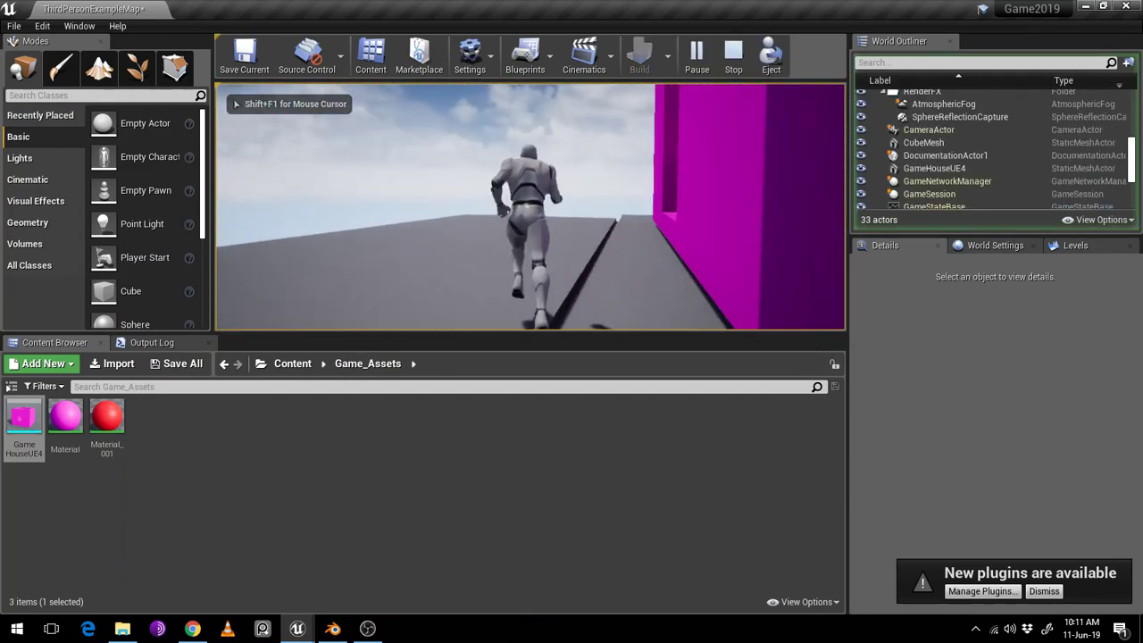
key(space)
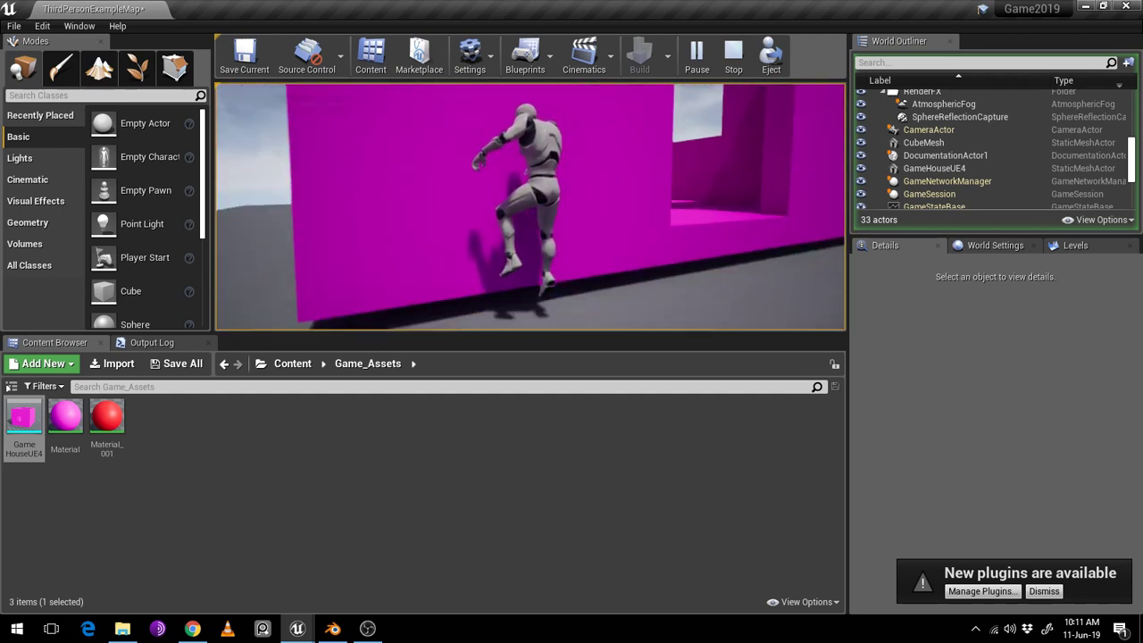
key(w)
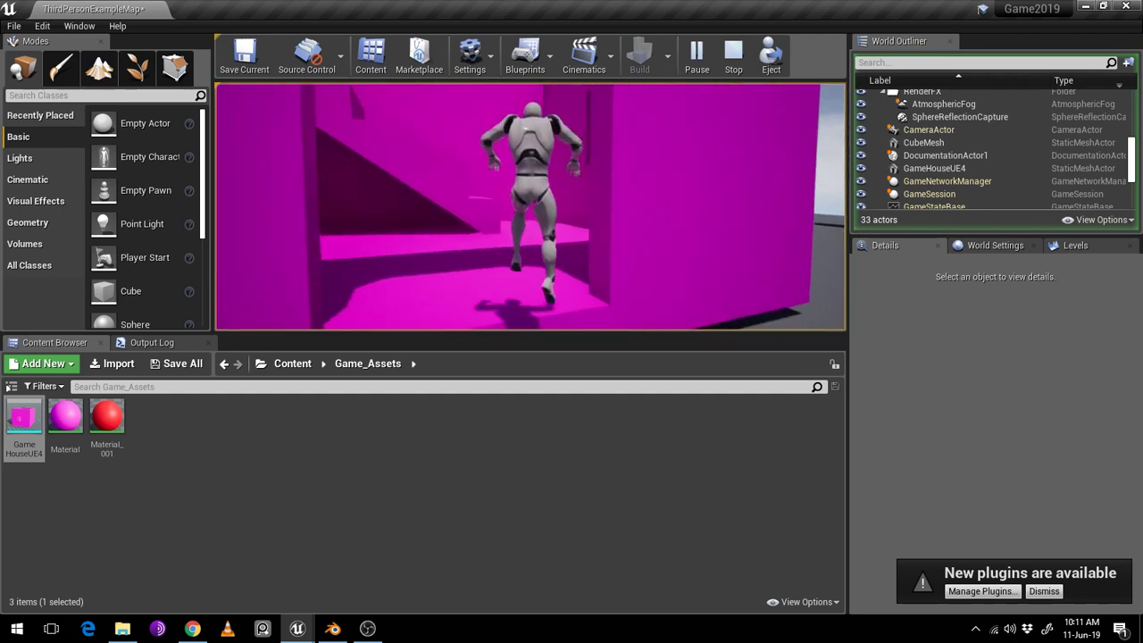
key(space)
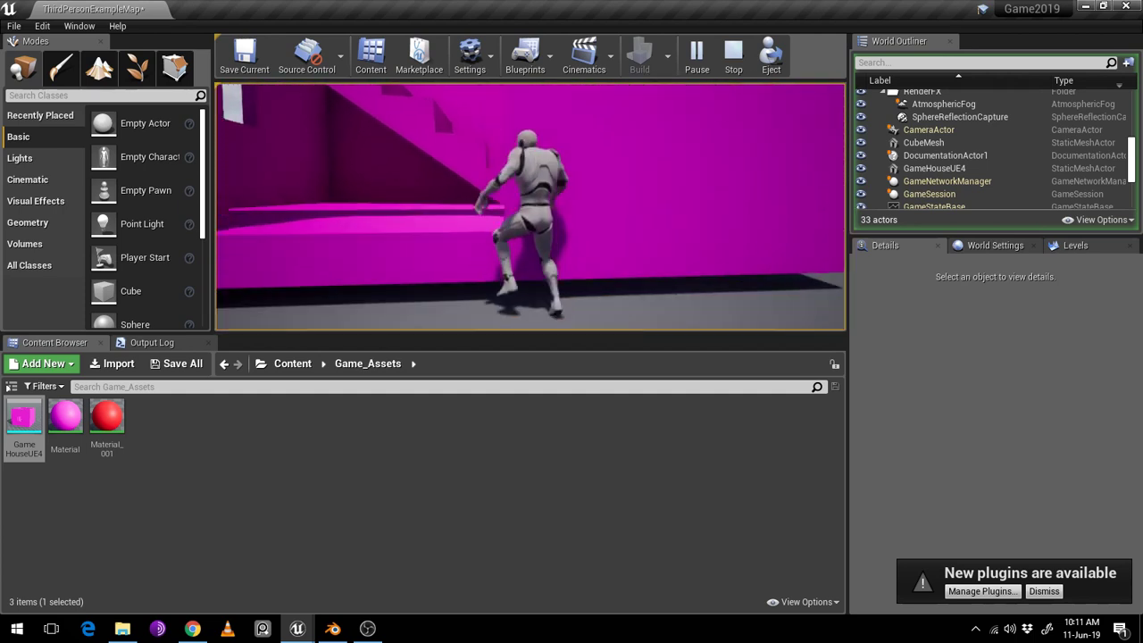
key(w)
key(Escape)
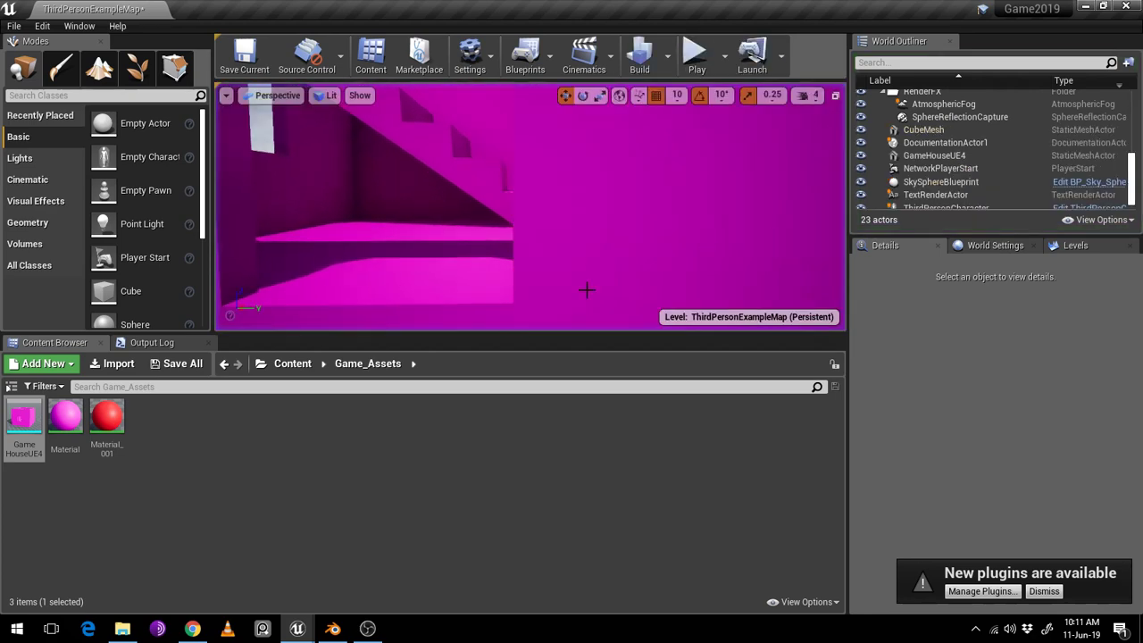
Set GameHouseUE4's Collision Complexity to Simple And Complex and save the mesh
double_click(39, 408)
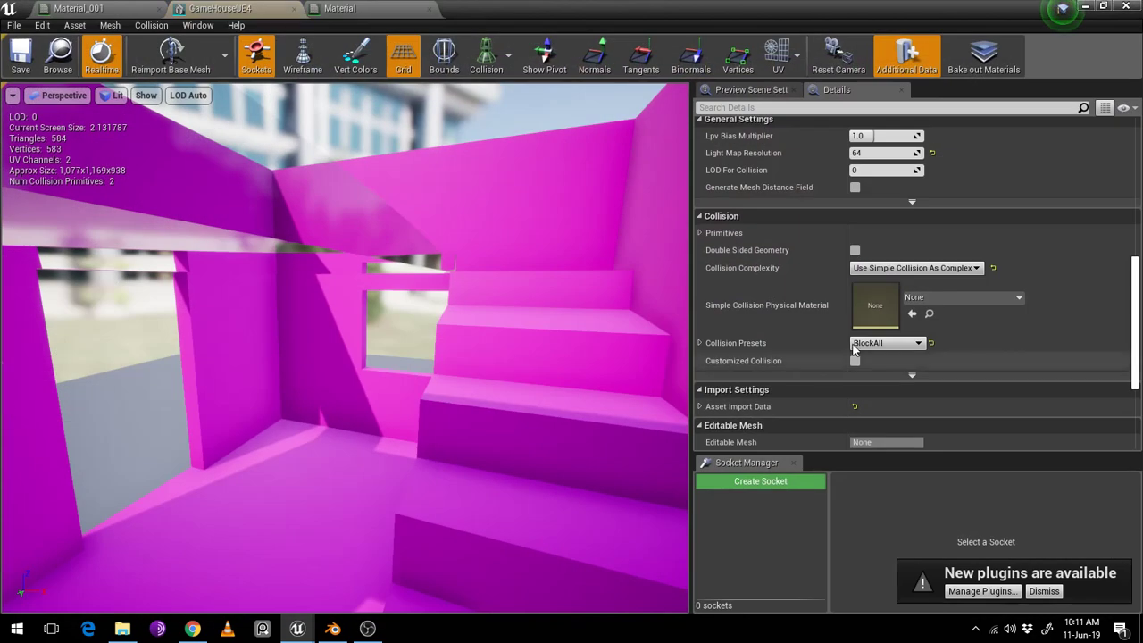
click(965, 269)
click(887, 289)
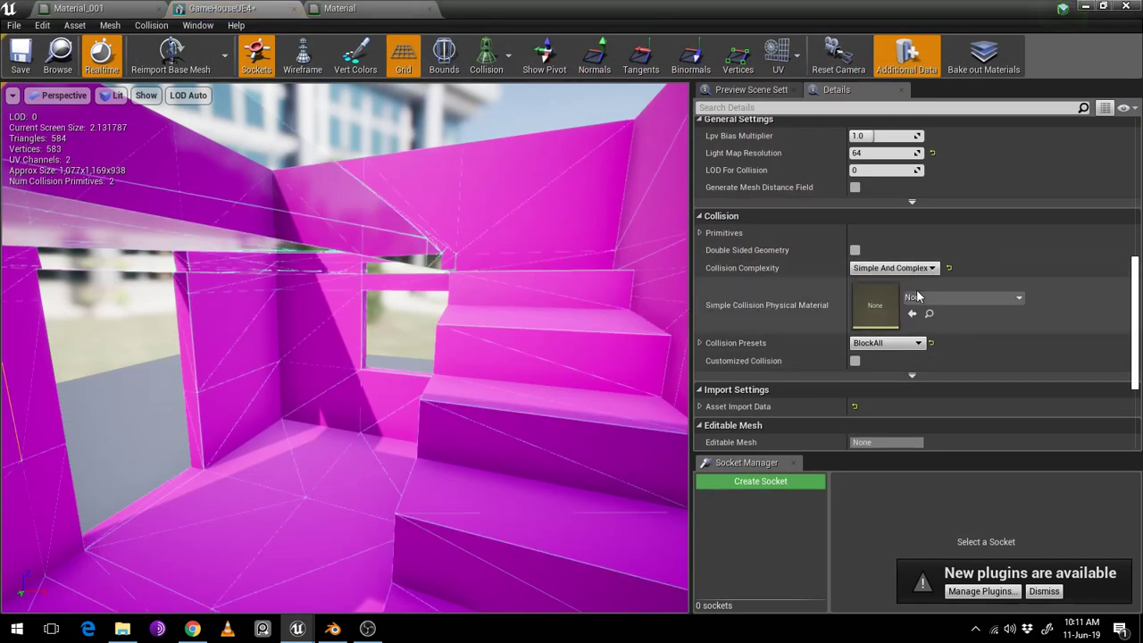
click(29, 70)
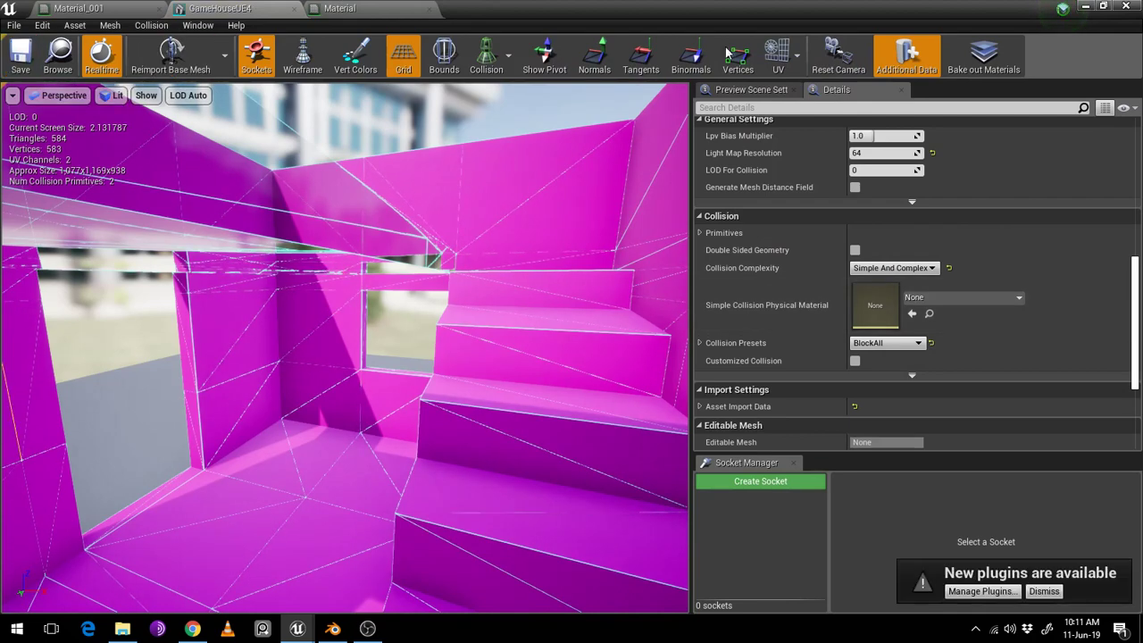
click(1083, 12)
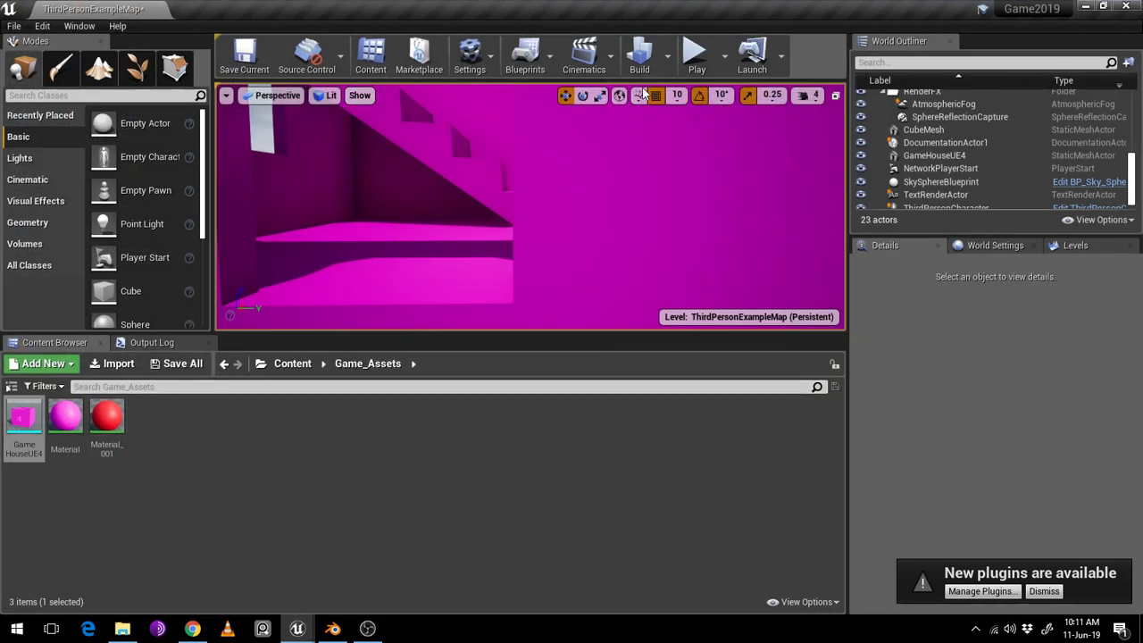
Play-test by running and jumping the character toward the magenta house
click(694, 52)
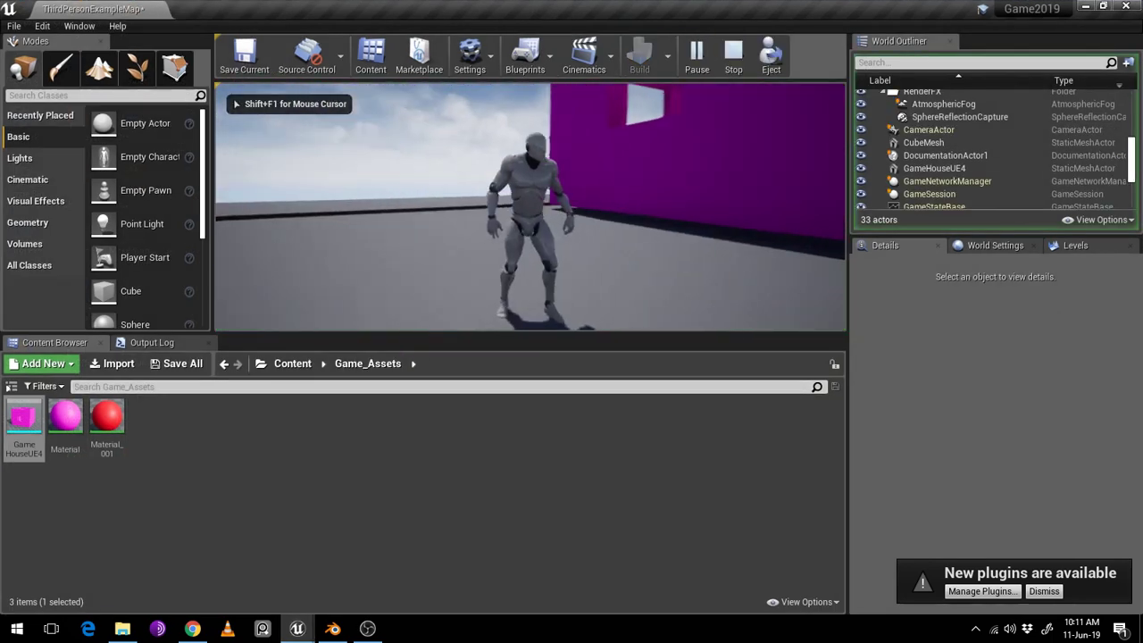
key(w)
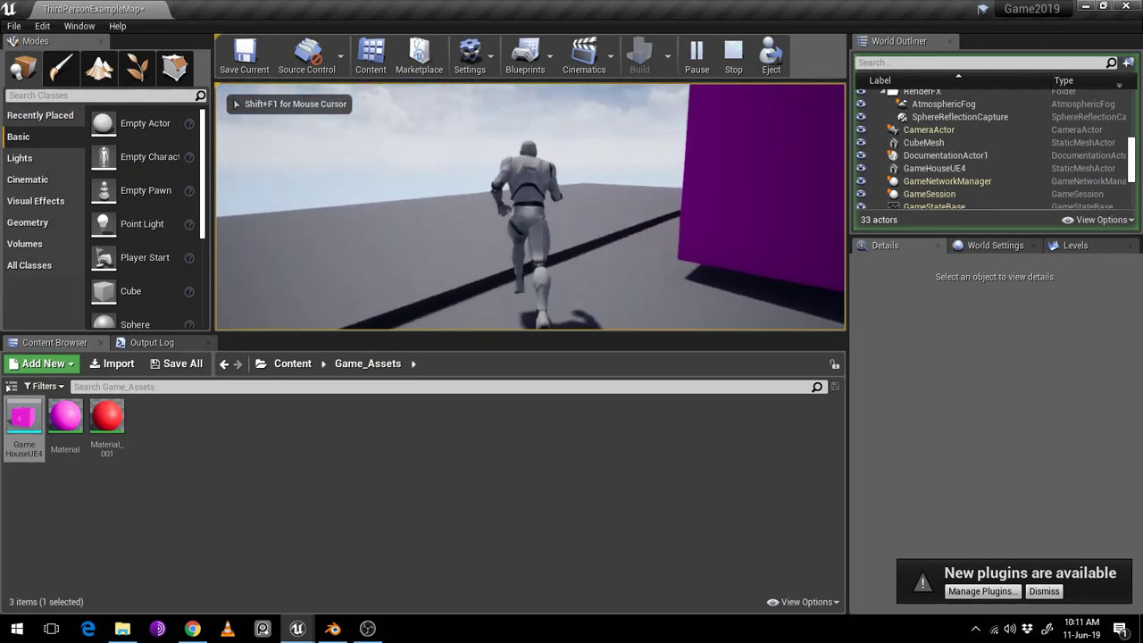
key(space)
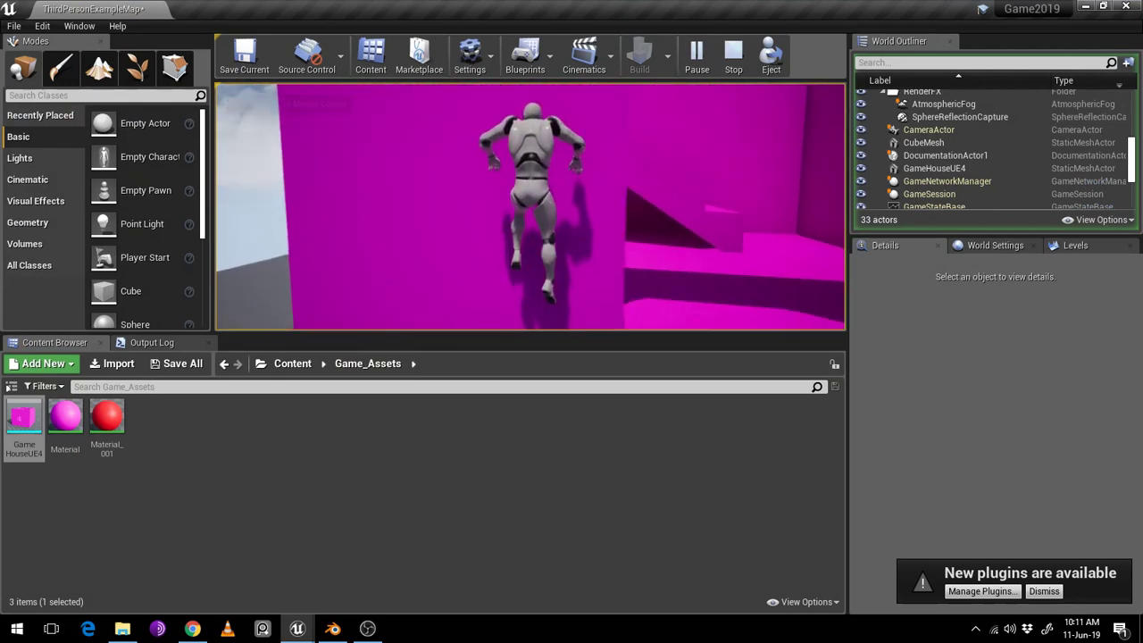
key(Escape)
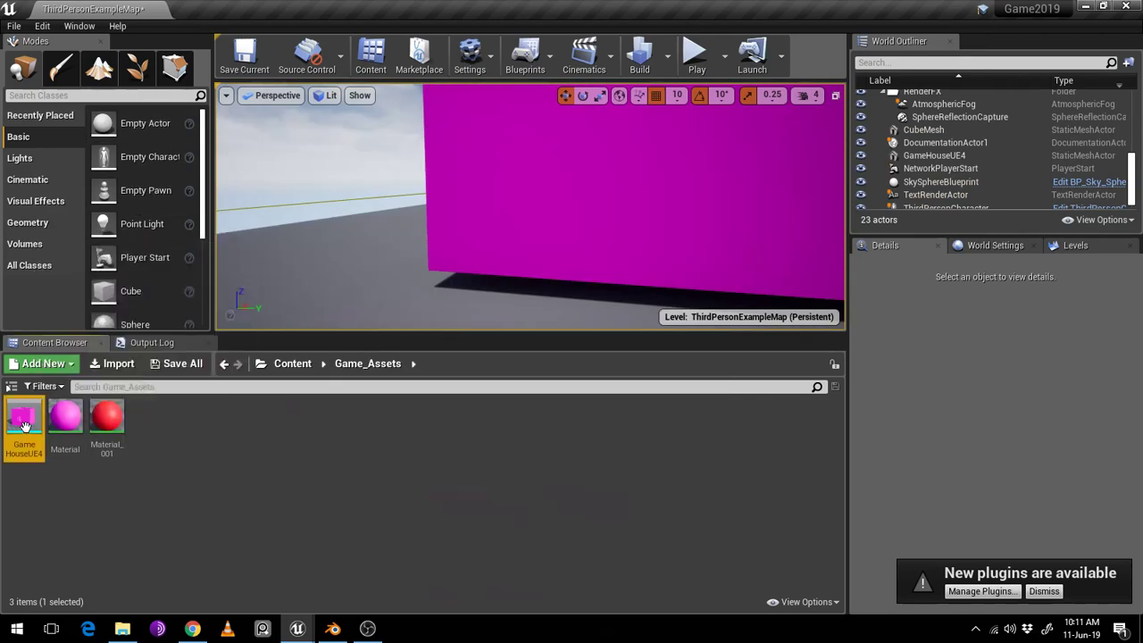
Set GameHouseUE4's Collision Complexity back to Use Complex Collision As Simple and save
double_click(24, 420)
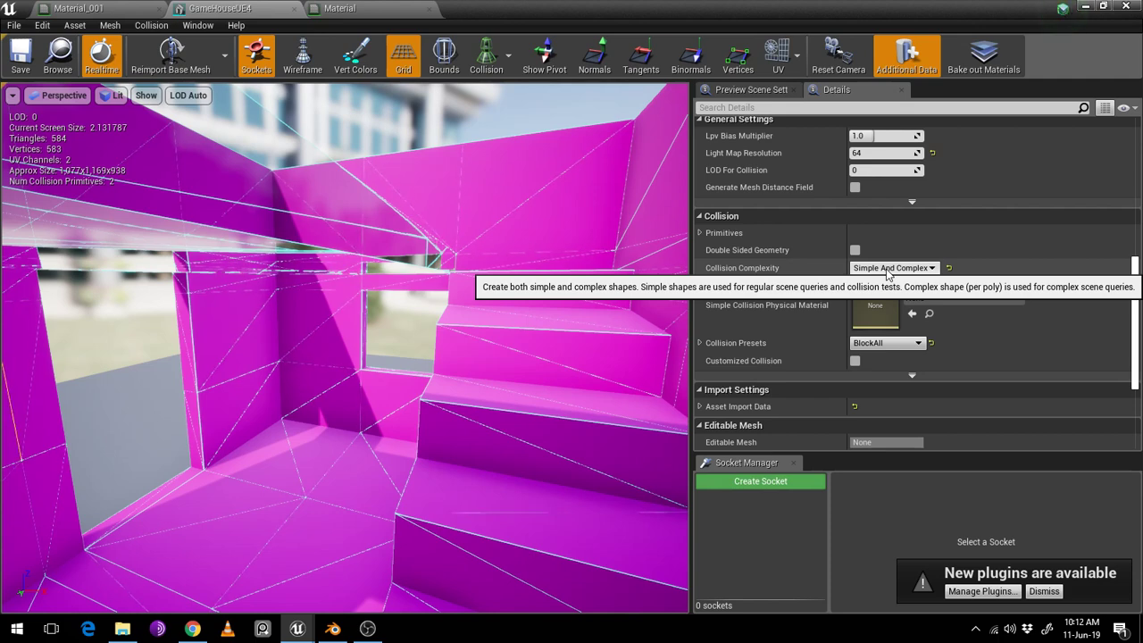
click(887, 269)
click(887, 305)
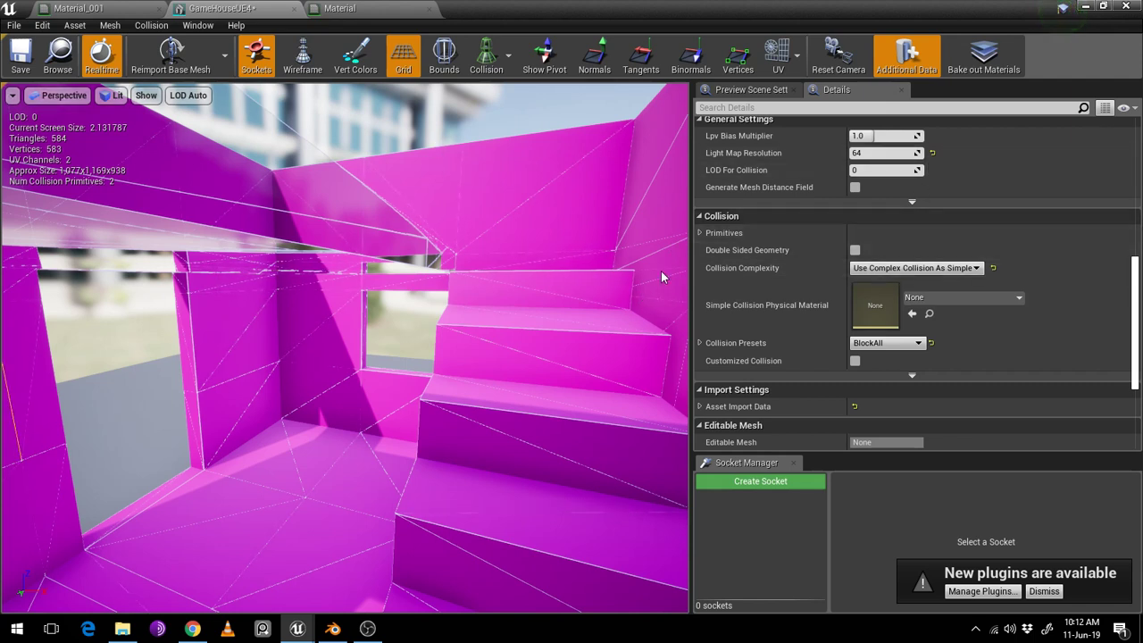
click(19, 53)
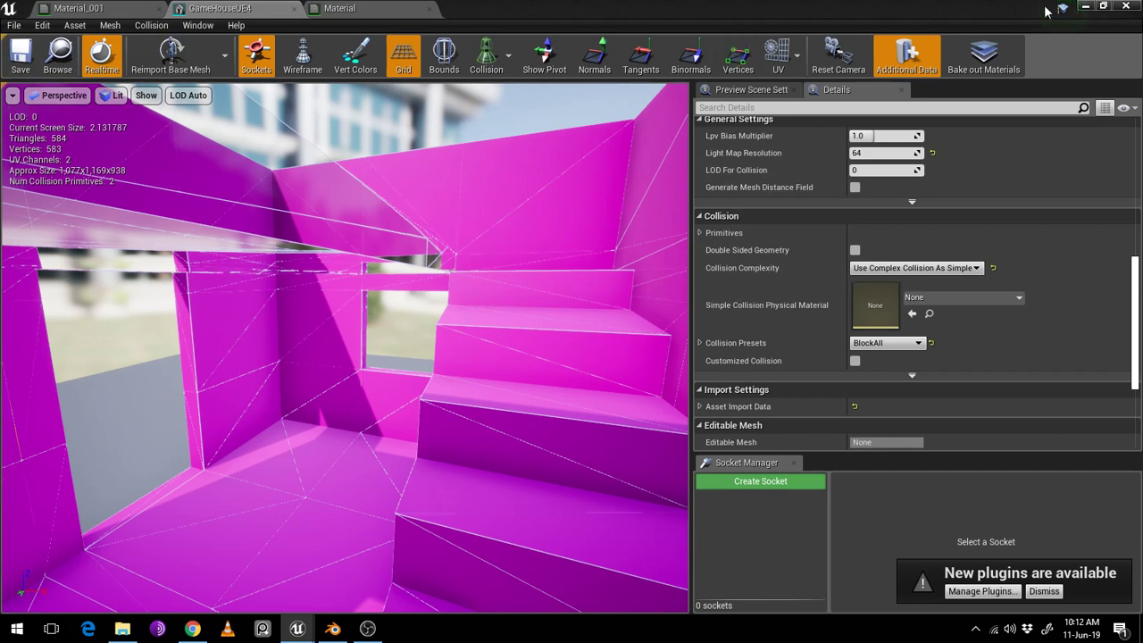
Play-test the level, running the character up the magenta stairs and jumping past the white ledge
click(1085, 6)
click(696, 54)
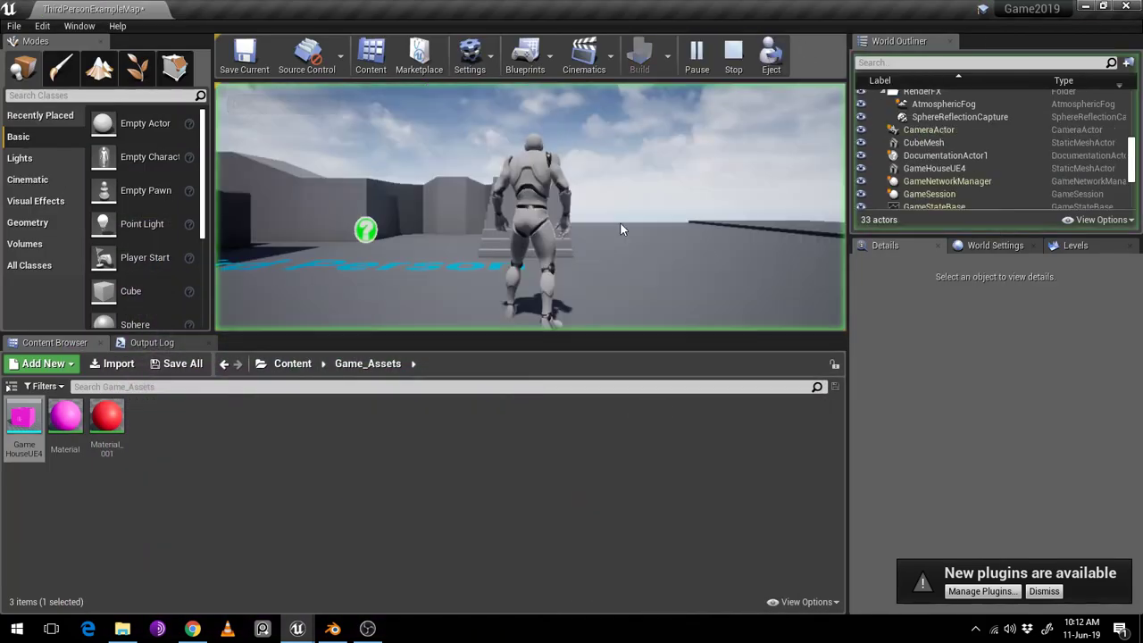
key(w)
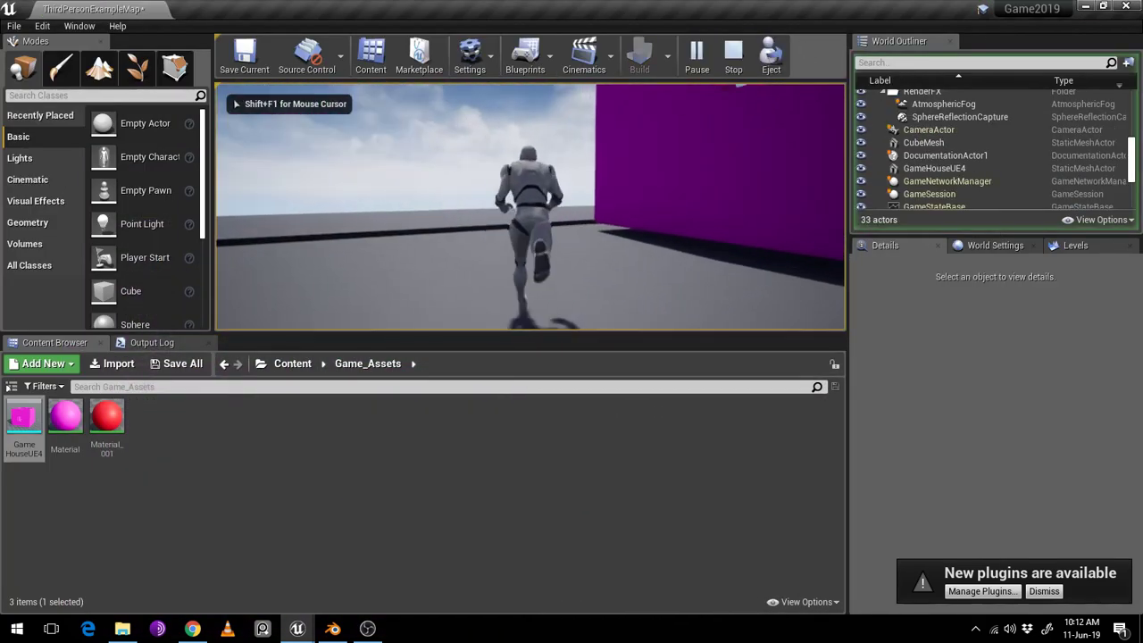
key(w)
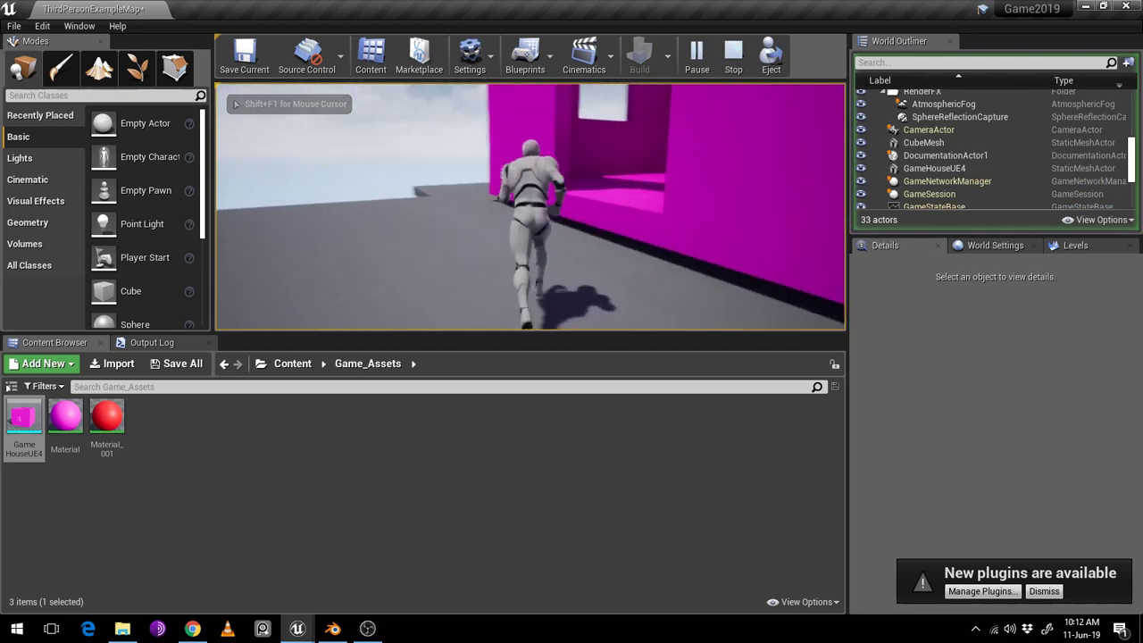
key(w)
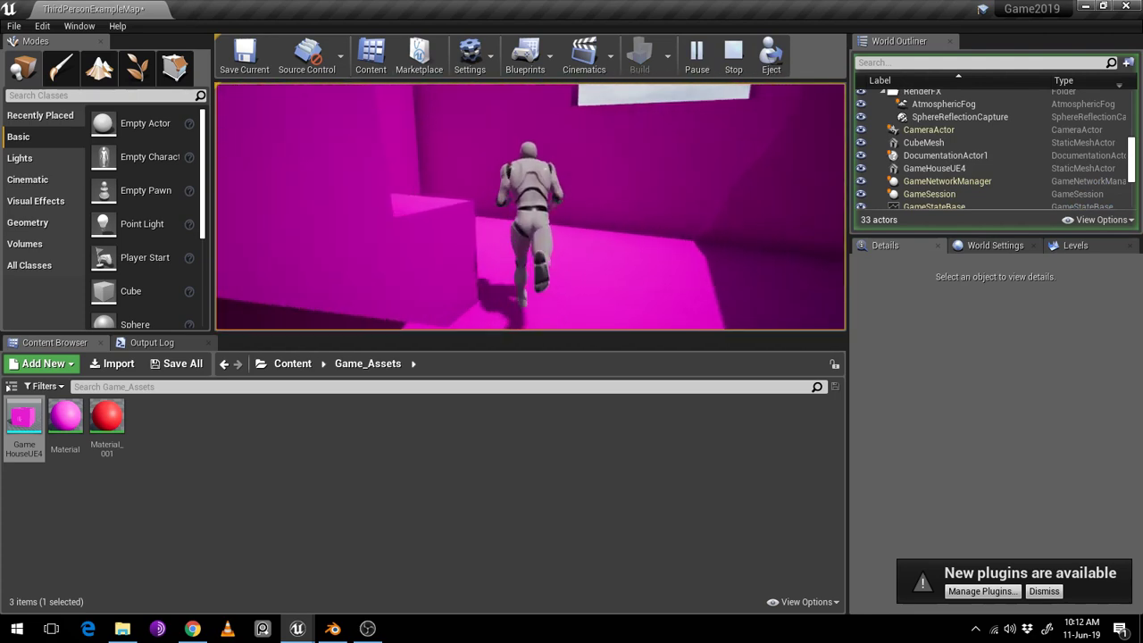
key(w)
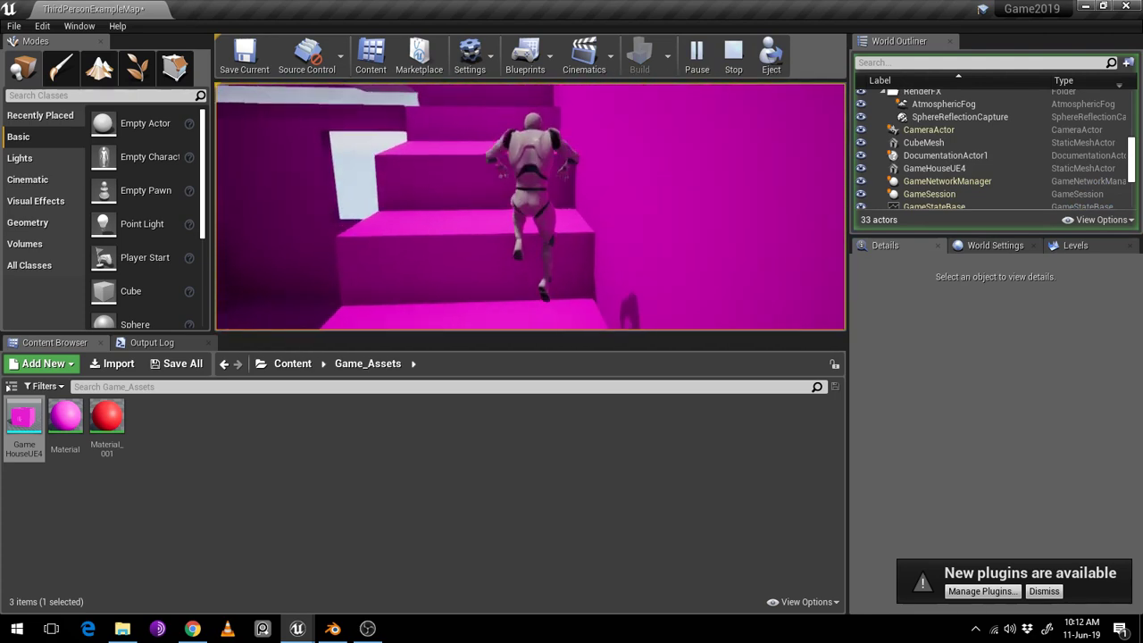
key(w)
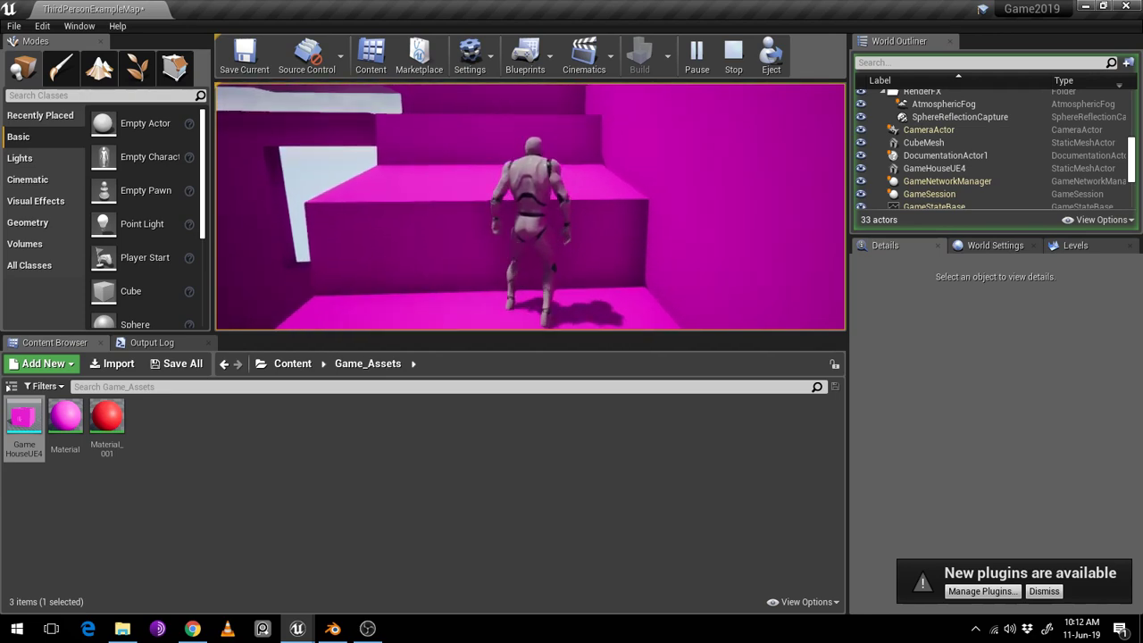
key(w)
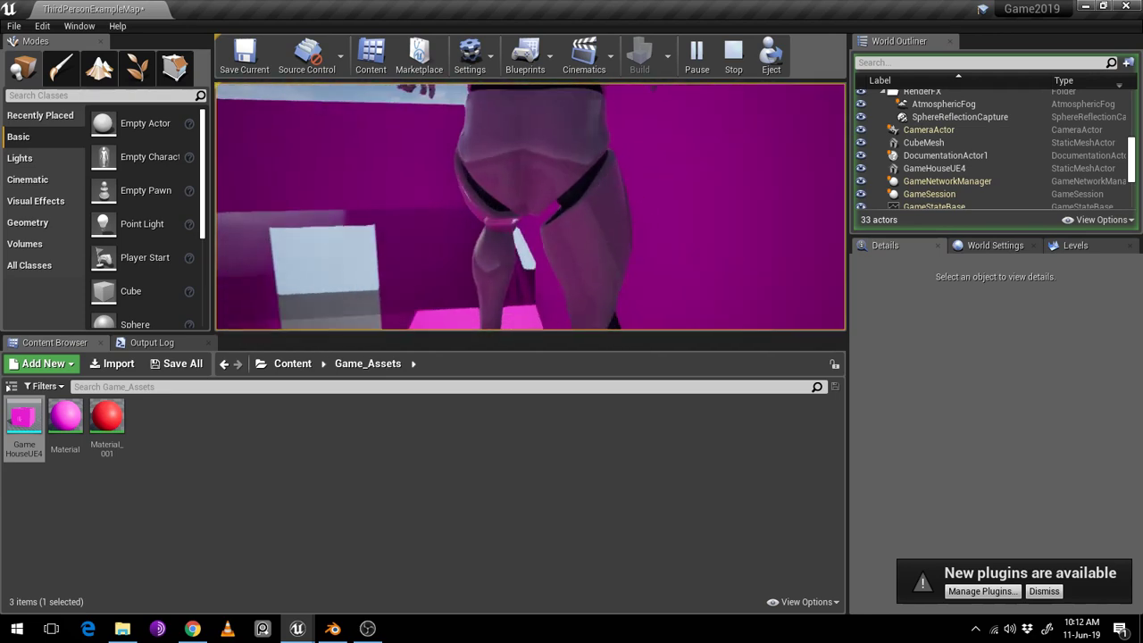
key(space)
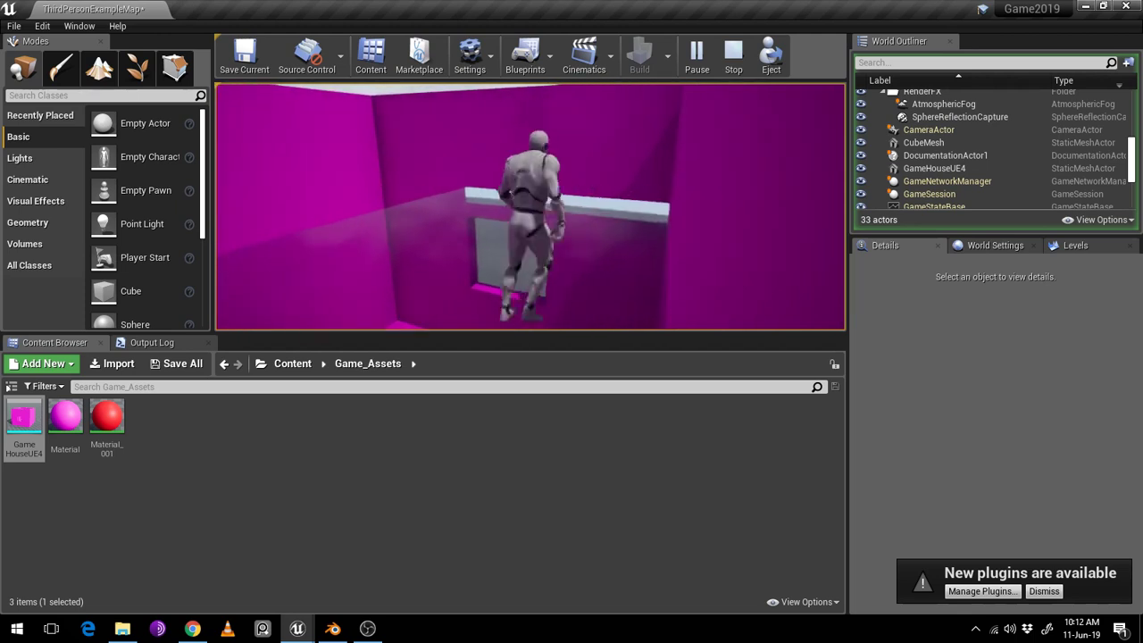
key(w)
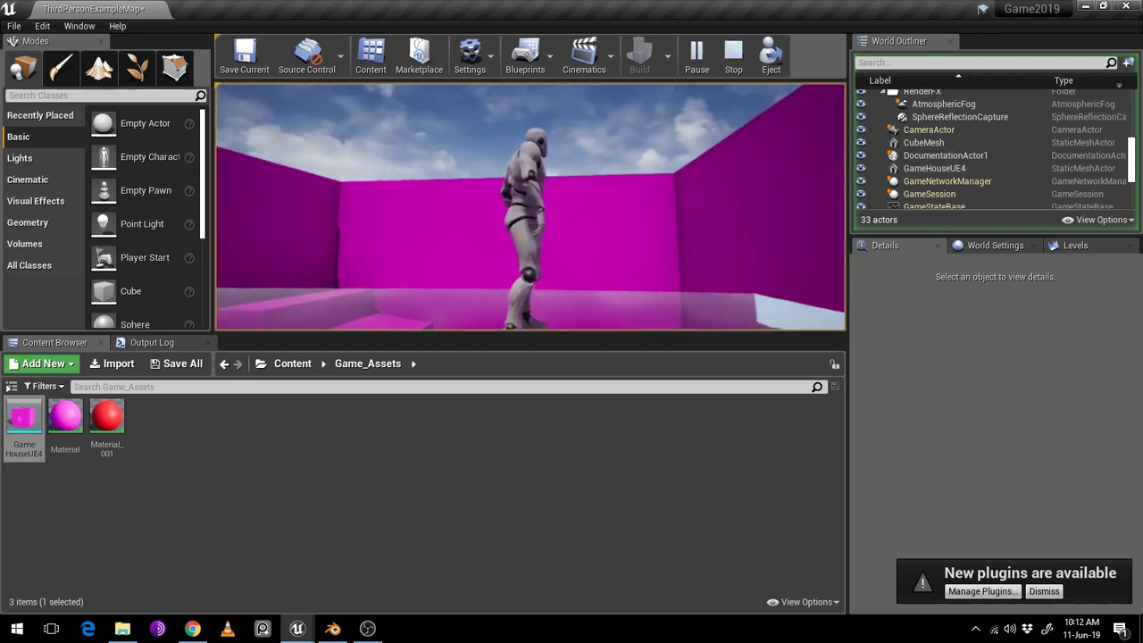
key(Escape)
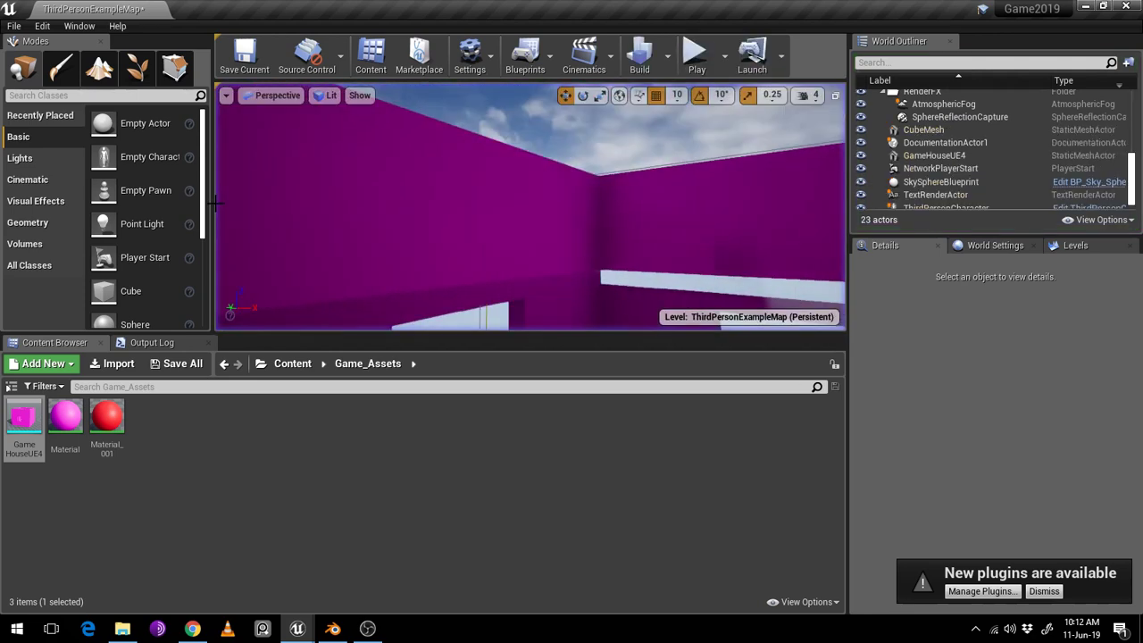